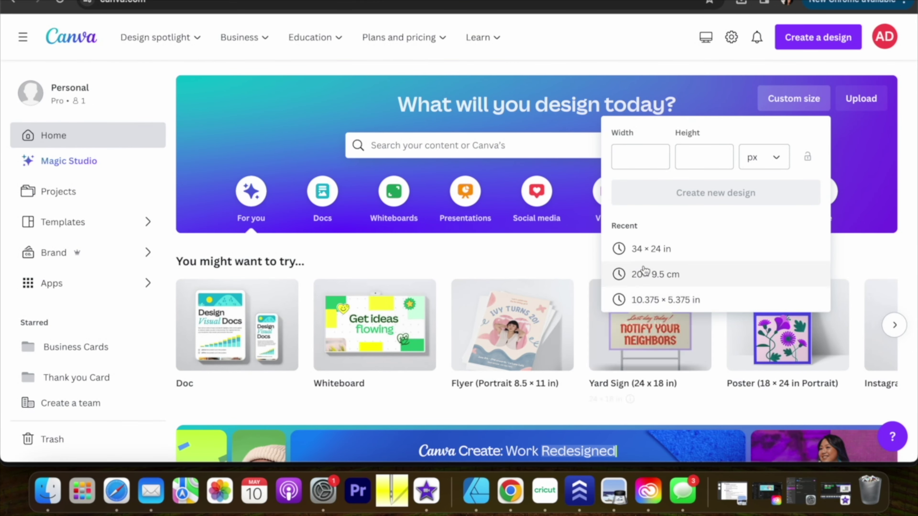
Create a 34 × 24 in design and fill its page background with light grey.
left_click(649, 249)
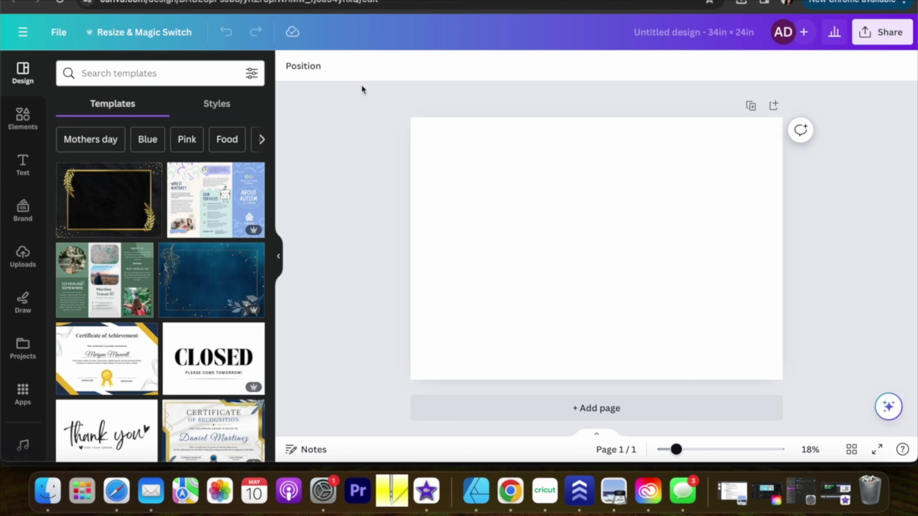
left_click(476, 145)
left_click(292, 67)
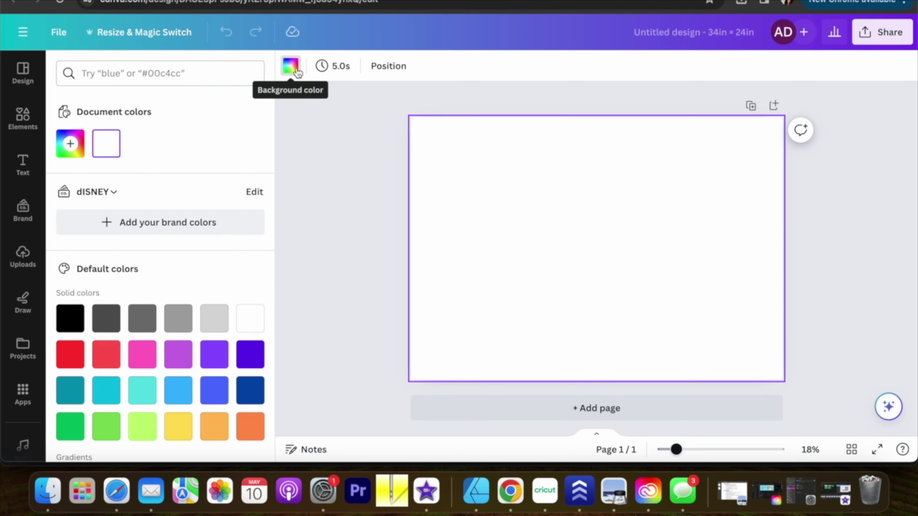
left_click(213, 322)
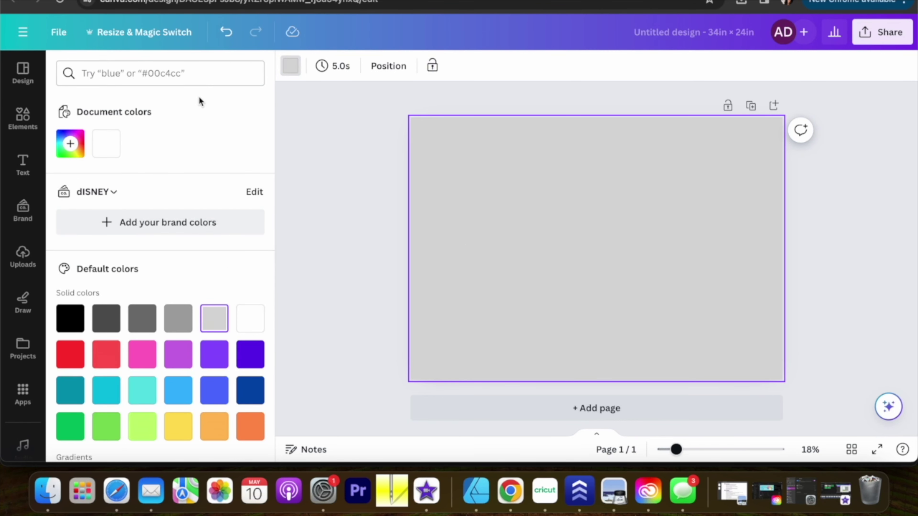
From the uploaded images, add the graduation-cap portrait photo to the grey page.
left_click(29, 259)
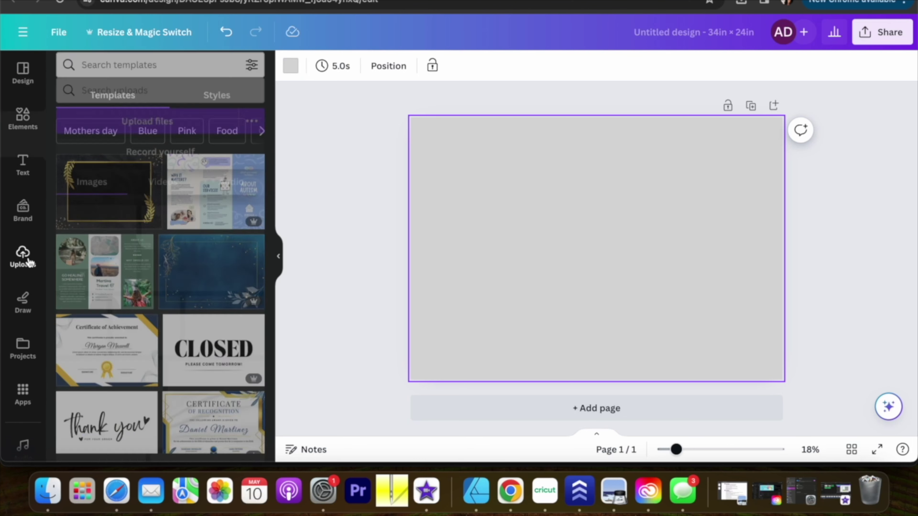
scroll(184, 187, "down", 10)
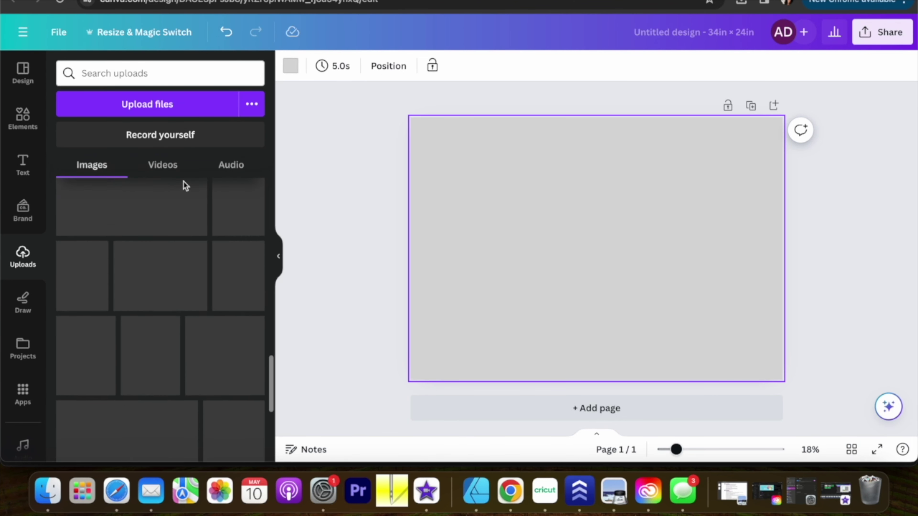
scroll(164, 246, "down", 5)
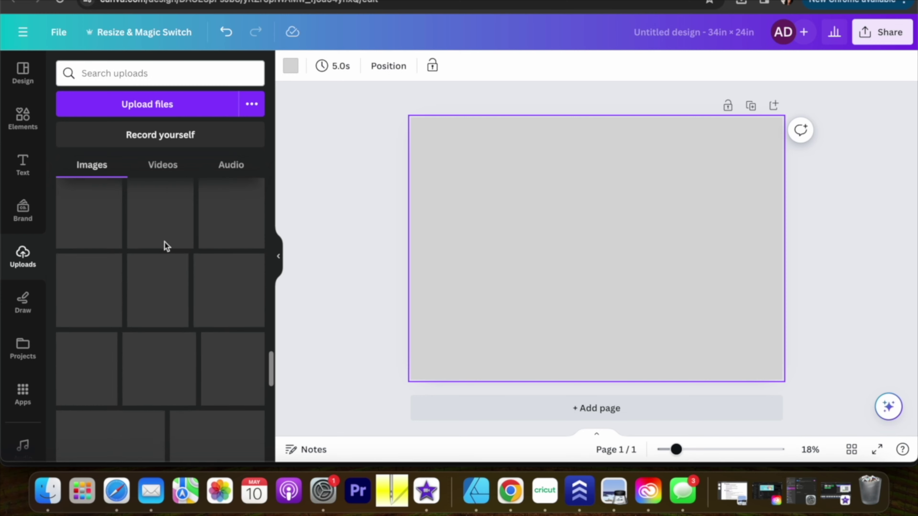
scroll(166, 246, "down", 5)
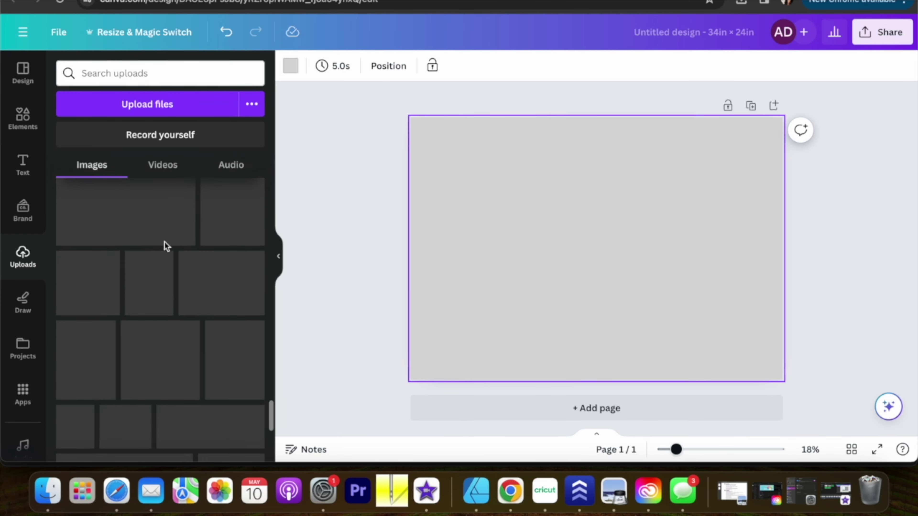
scroll(164, 242, "down", 5)
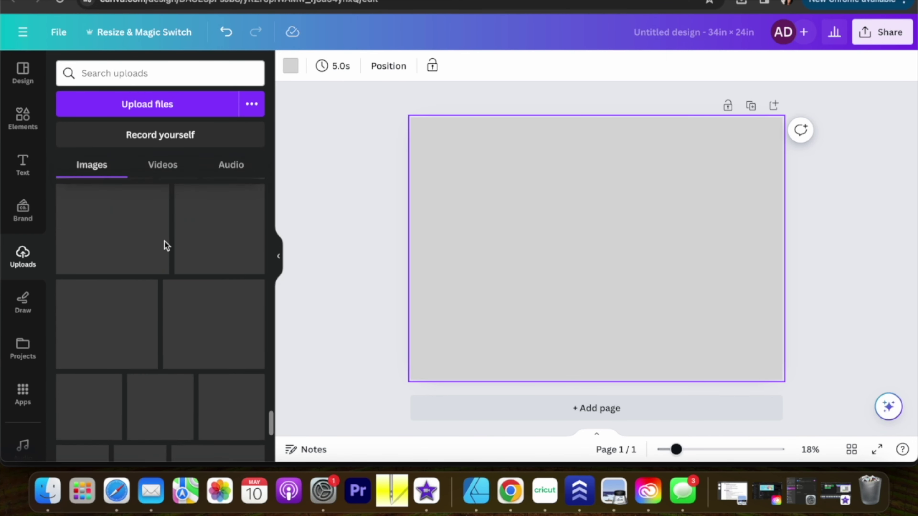
scroll(165, 241, "down", 5)
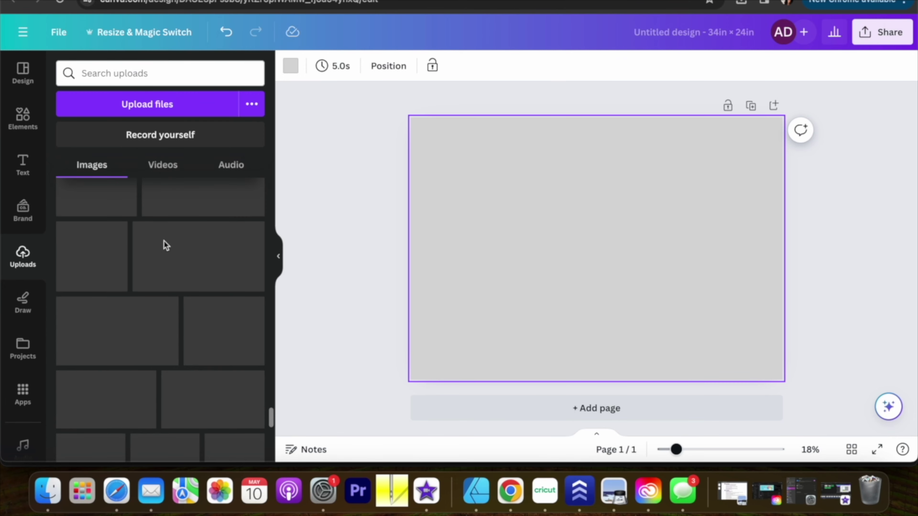
scroll(164, 242, "down", 5)
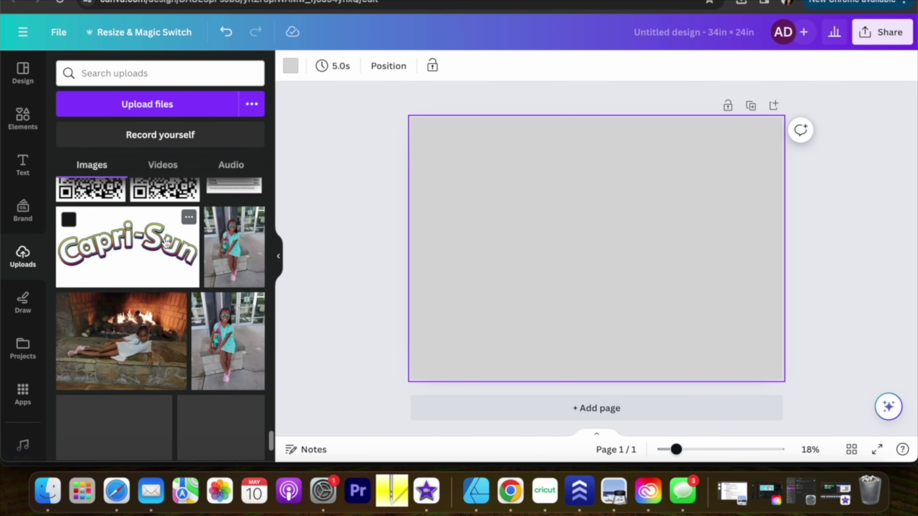
scroll(166, 243, "down", 10)
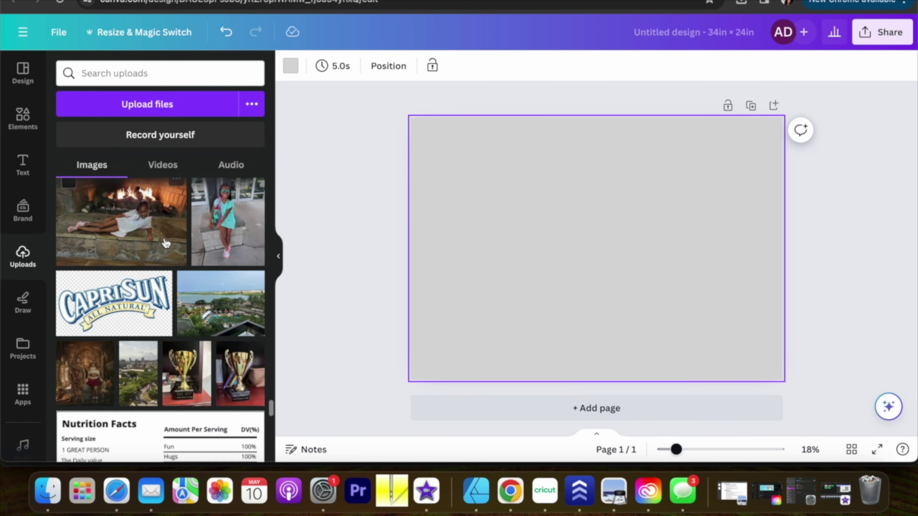
scroll(166, 243, "up", 5)
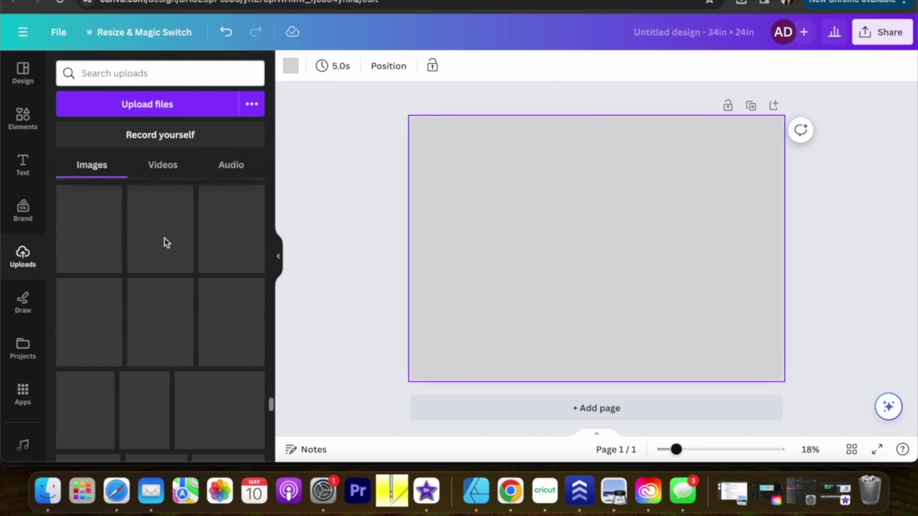
scroll(166, 243, "up", 5)
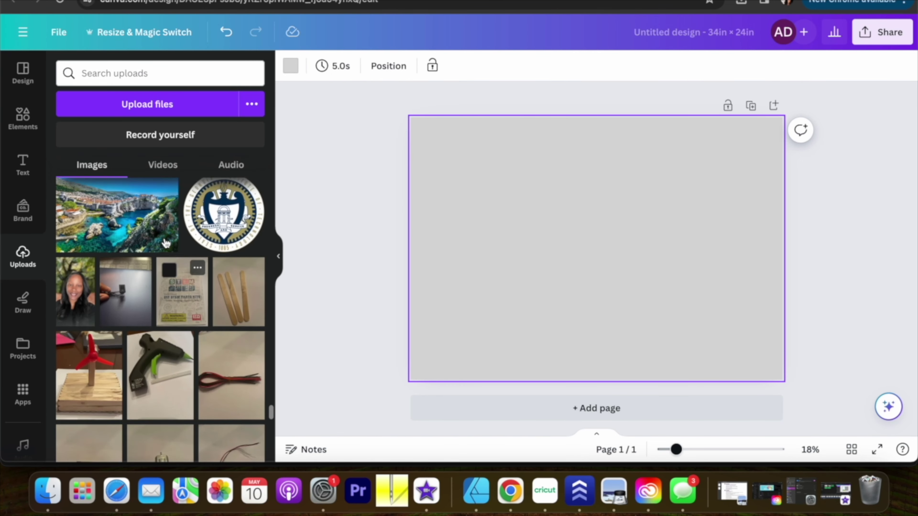
scroll(166, 243, "up", 3)
scroll(166, 243, "down", 4)
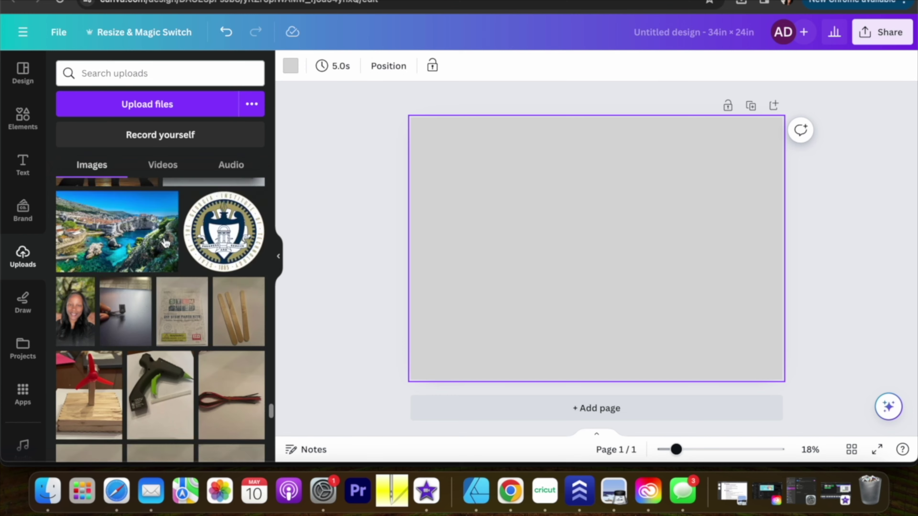
scroll(166, 243, "up", 4)
scroll(166, 243, "down", 2)
scroll(165, 243, "up", 2)
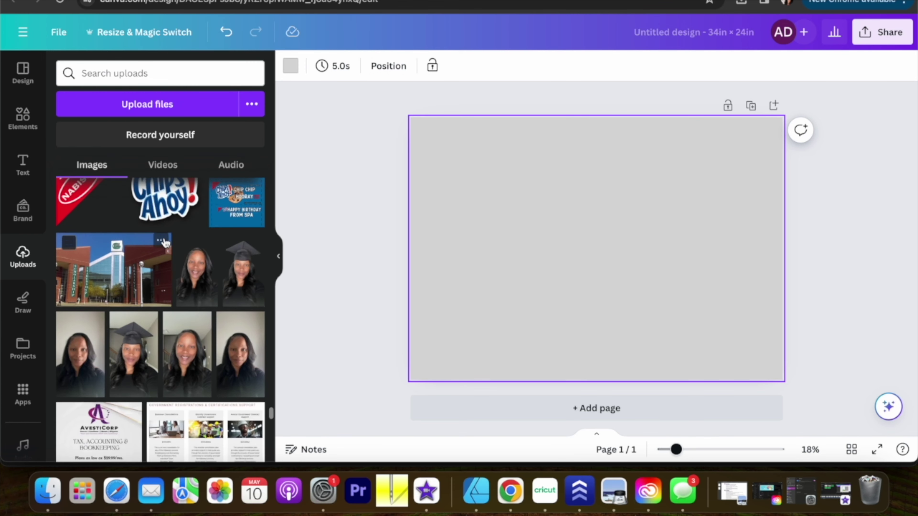
left_click(129, 374)
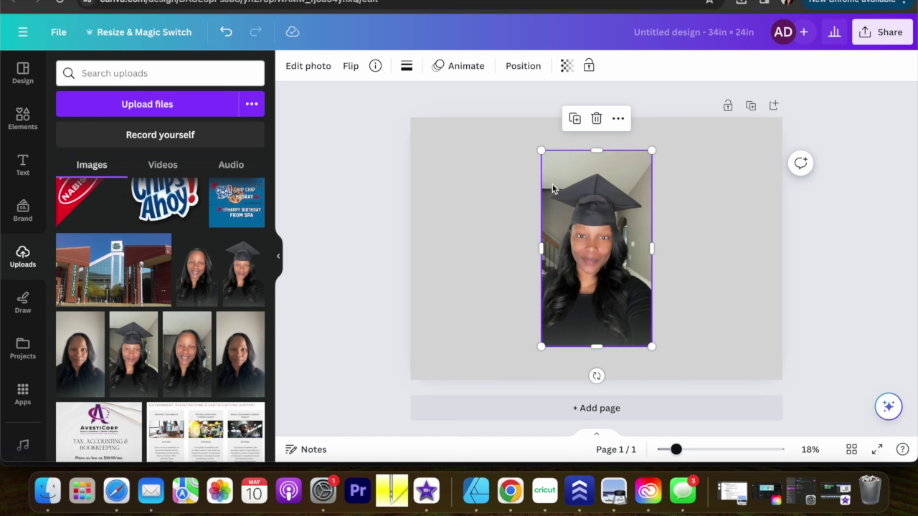
Remove the portrait's background with BG Remover and crop its bottom to 10.1 × 14.1.
left_click(302, 75)
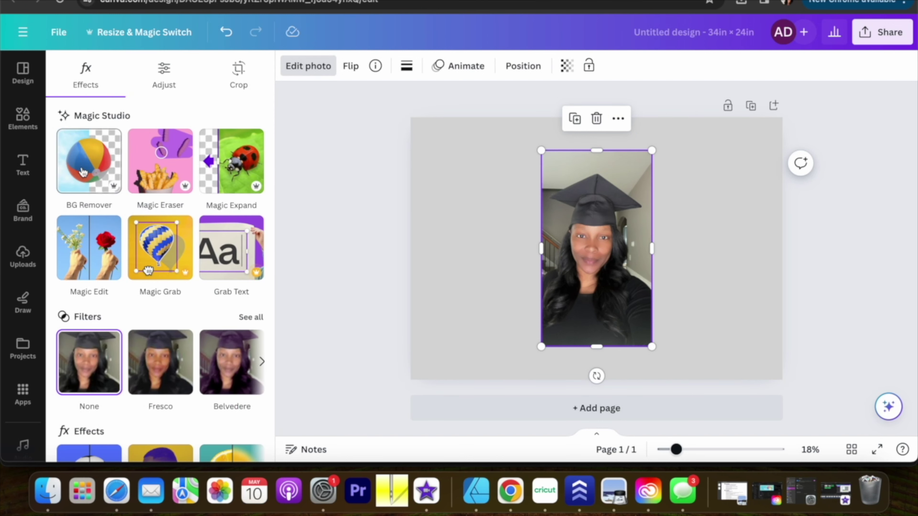
left_click(81, 180)
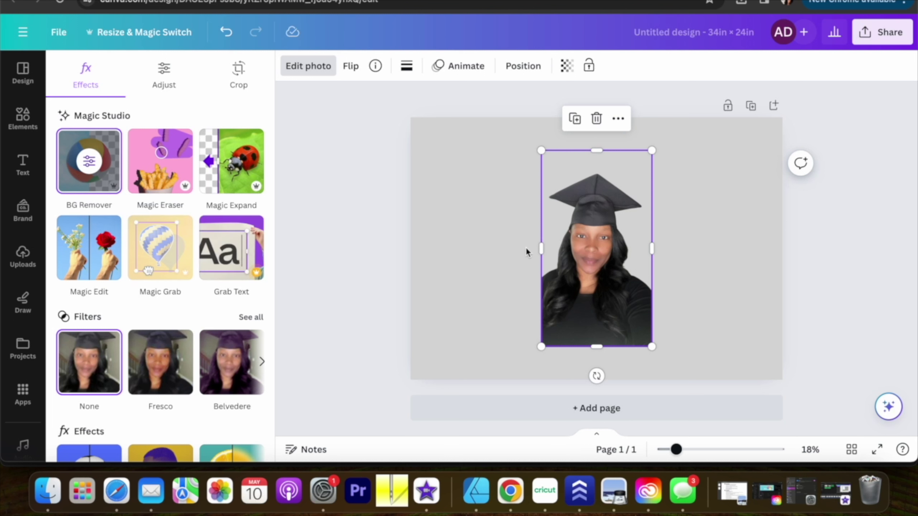
left_click_drag(595, 346, 594, 304)
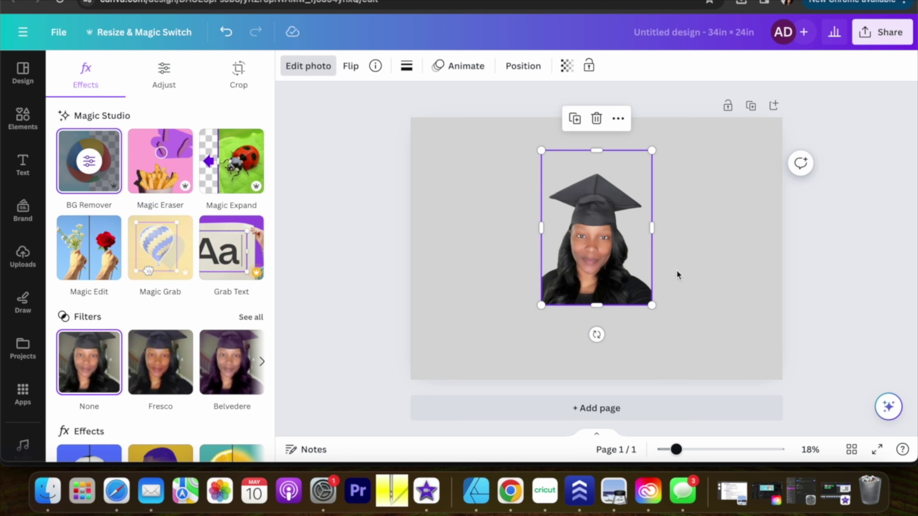
Add the uploaded campus building photo at upper left and shift the graduation portrait right.
left_click(22, 257)
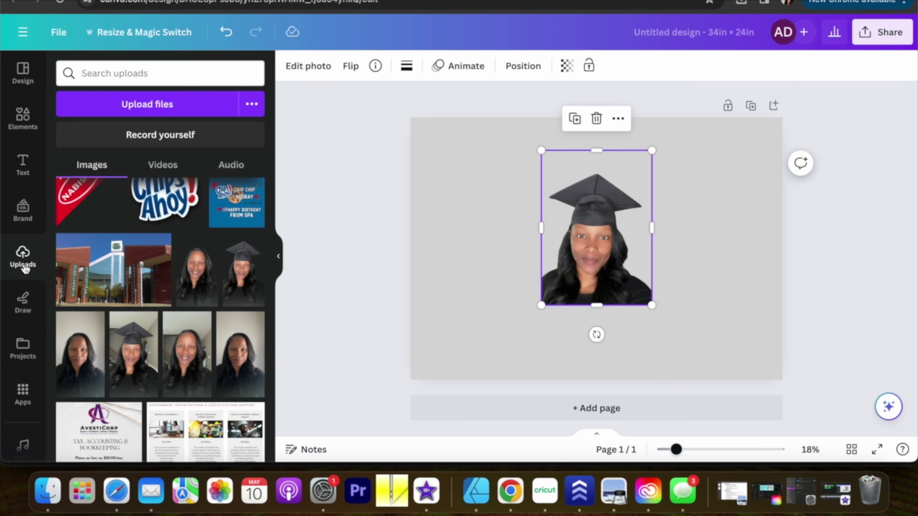
left_click(117, 267)
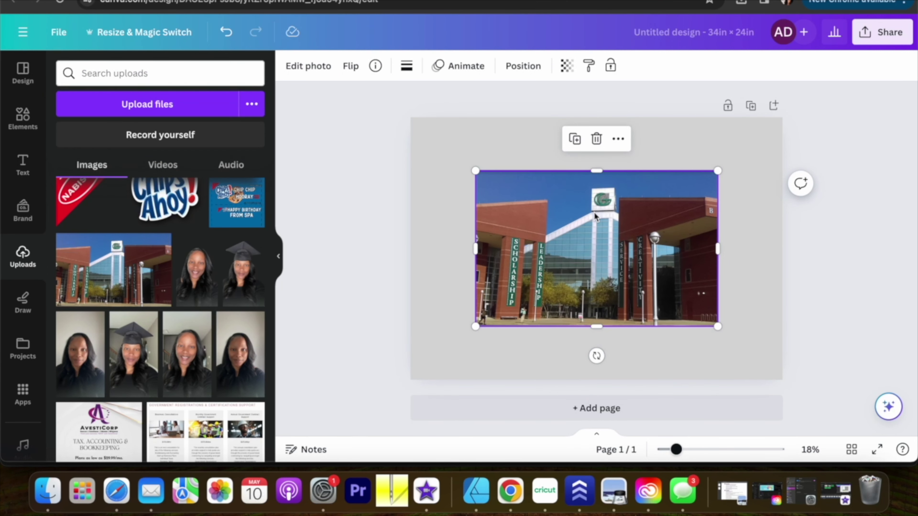
left_click_drag(594, 213, 540, 174)
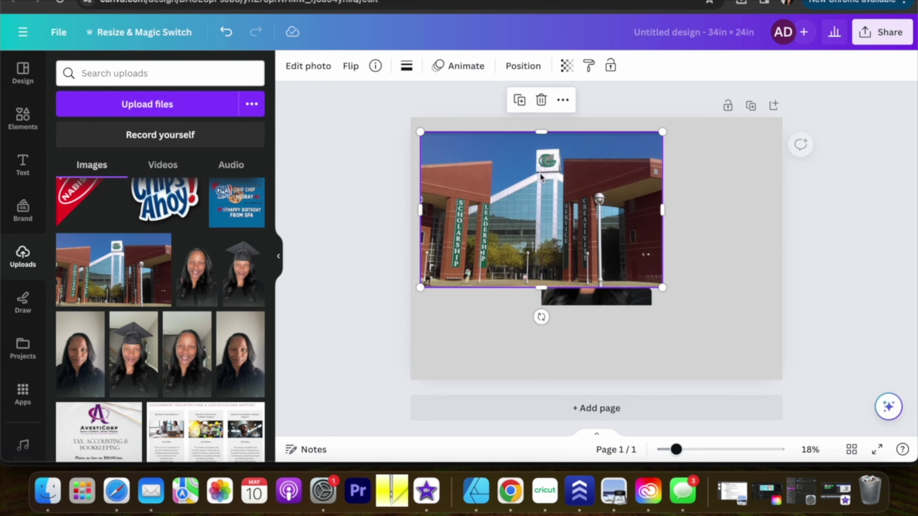
left_click(587, 300)
left_click_drag(586, 301, 718, 349)
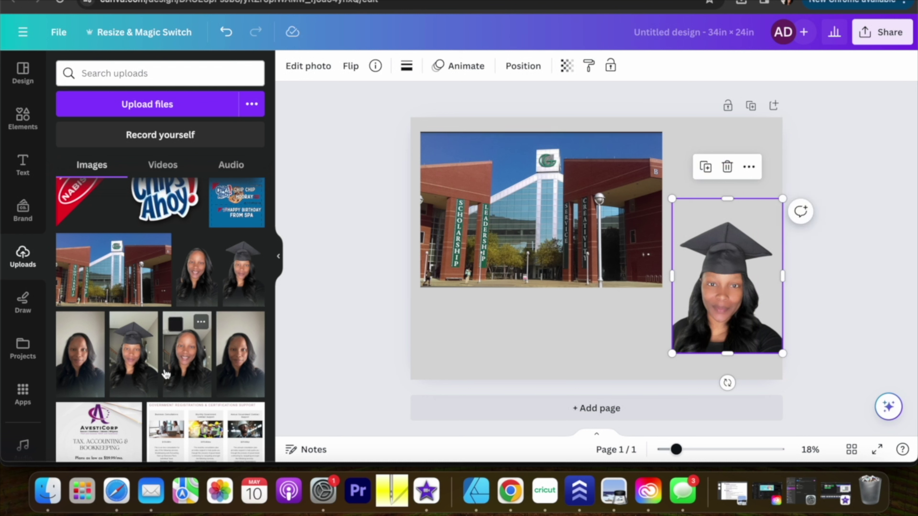
scroll(165, 374, "down", 12)
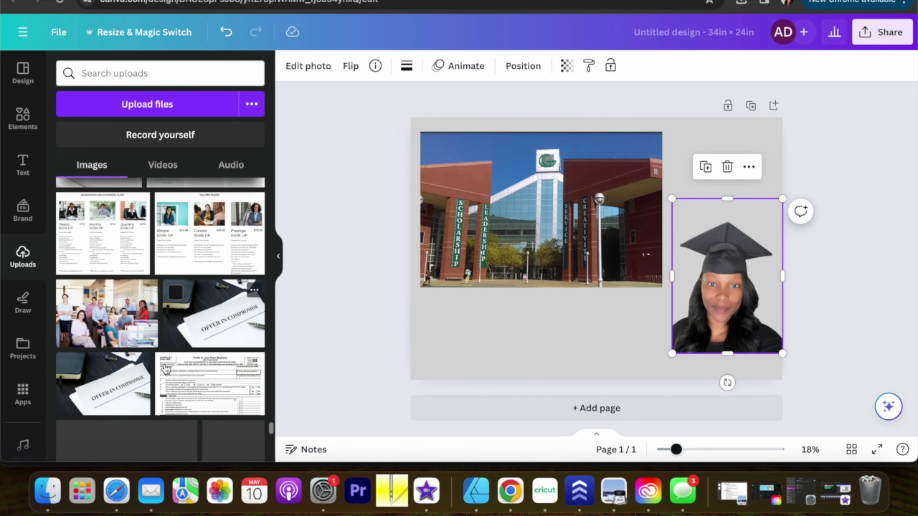
Search the graphics library for 'graduation'.
left_click(22, 121)
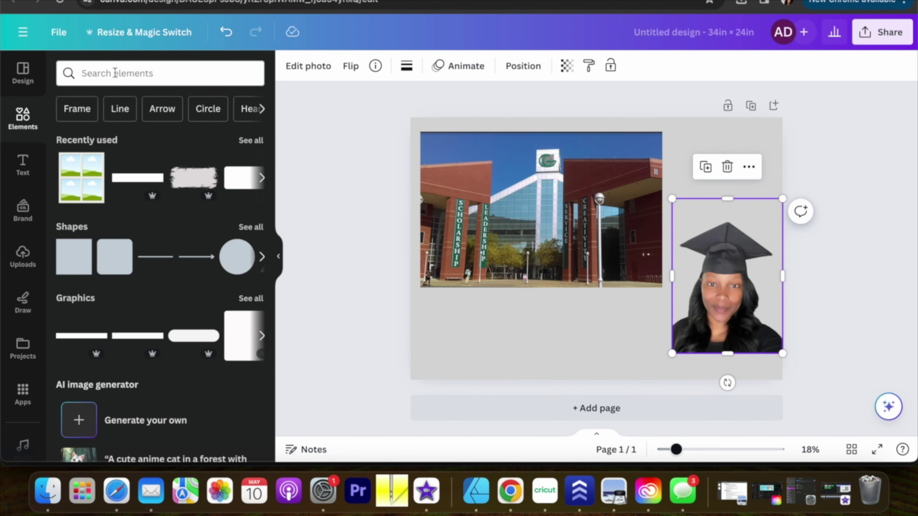
left_click(146, 73)
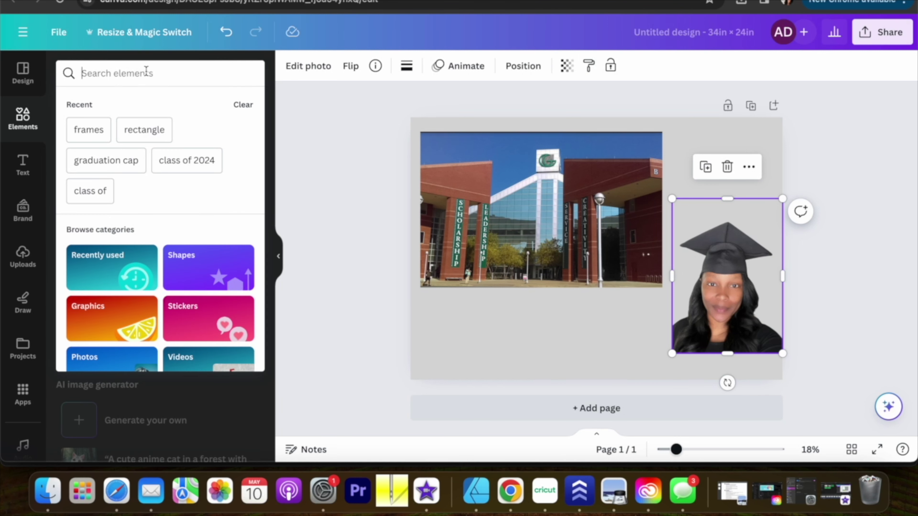
type("g")
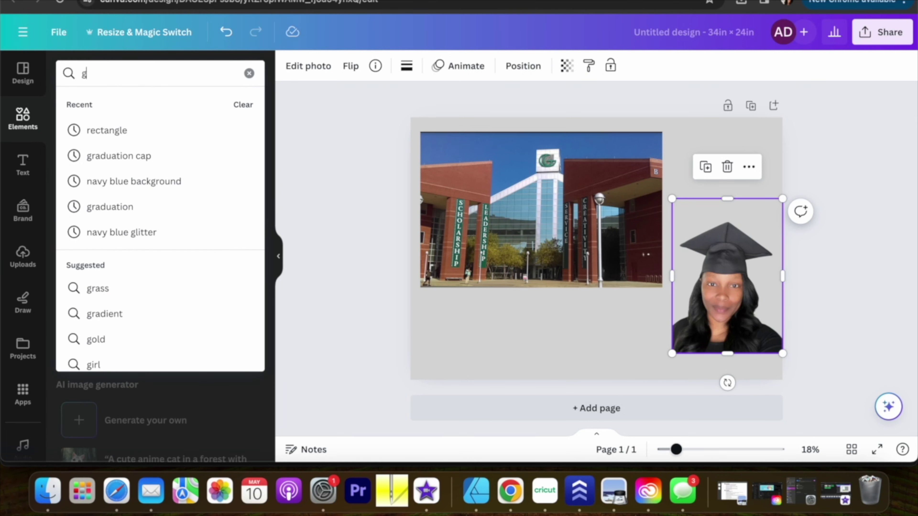
type("radudat")
key("BackSpace")
key("BackSpace")
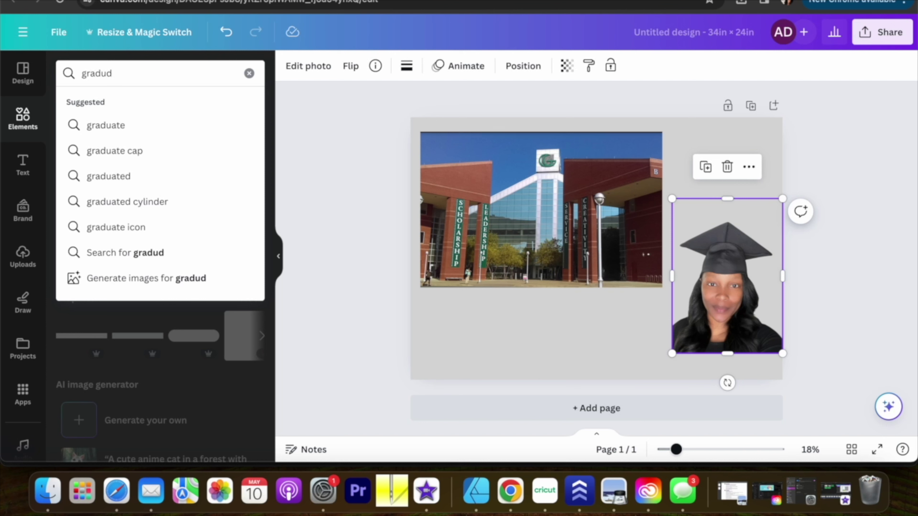
key("BackSpace")
type("ation")
key("Return")
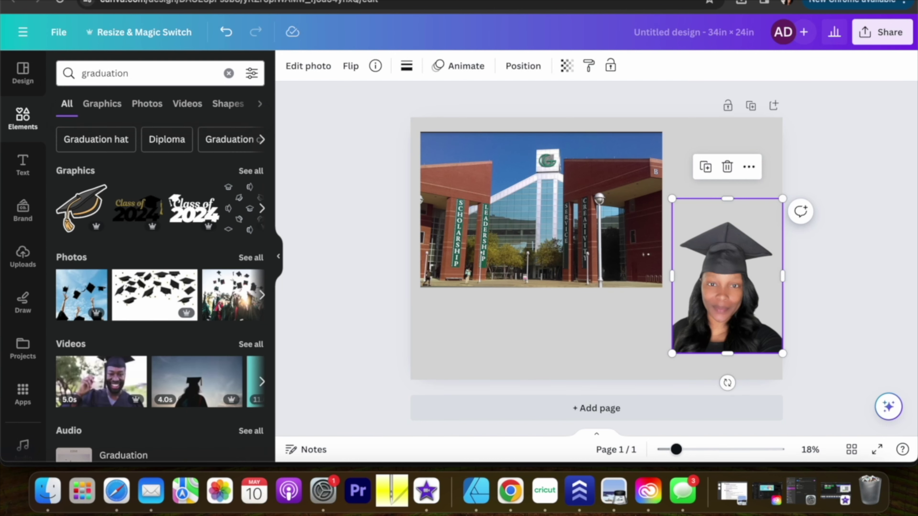
Add the black-and-gold confetti-and-caps pattern graphic from the full graduation results.
scroll(141, 216, "down", 2)
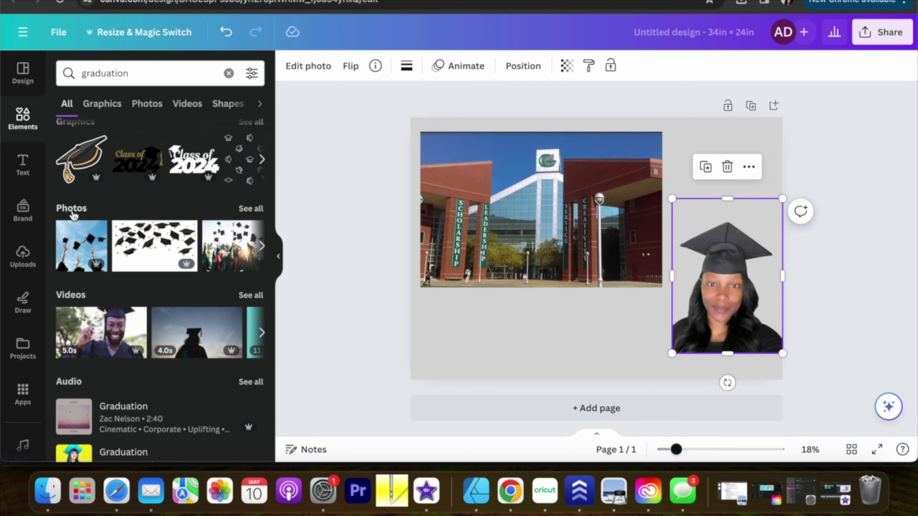
scroll(98, 204, "up", 2)
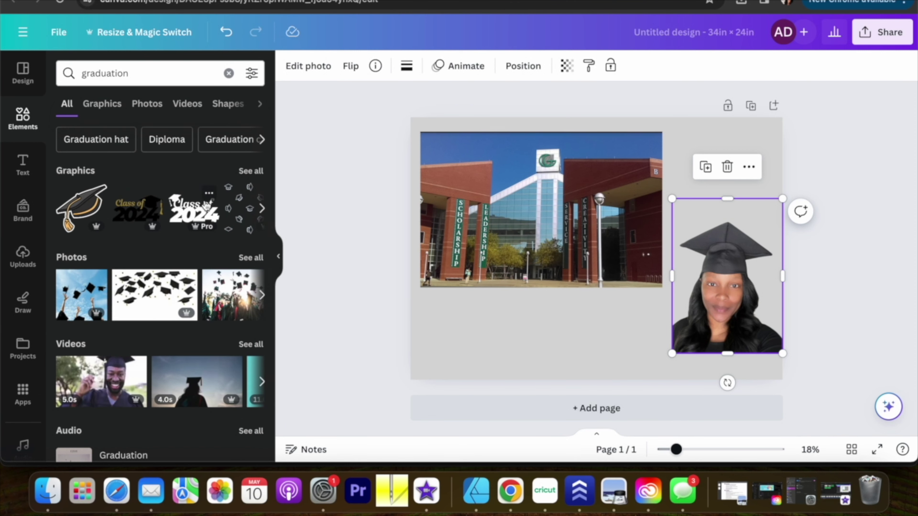
left_click(251, 170)
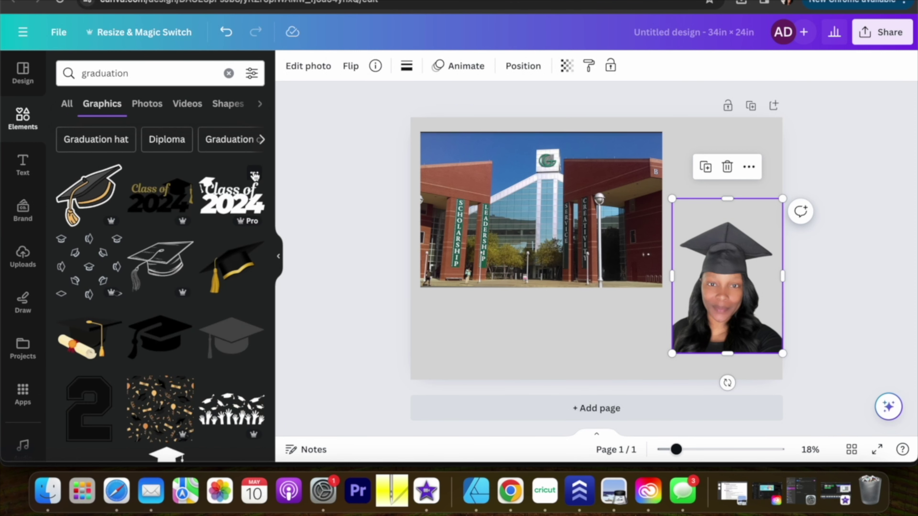
scroll(158, 282, "down", 5)
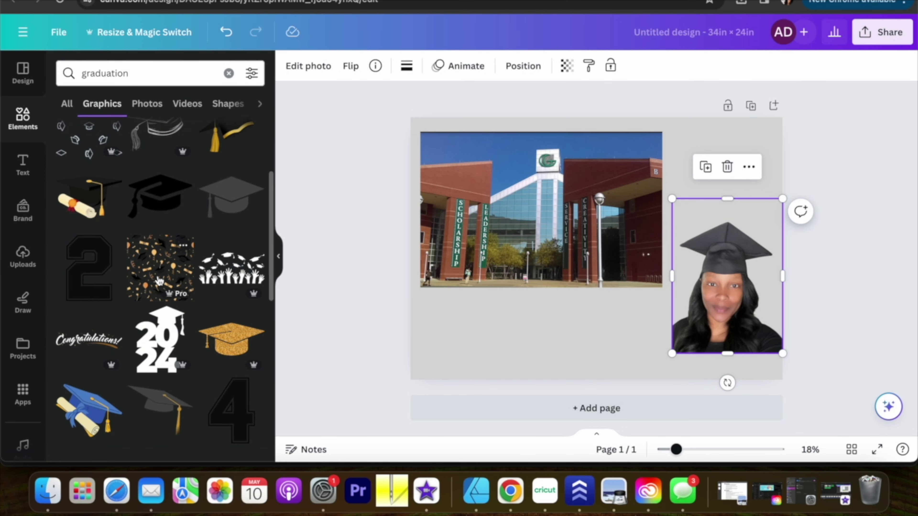
left_click(154, 233)
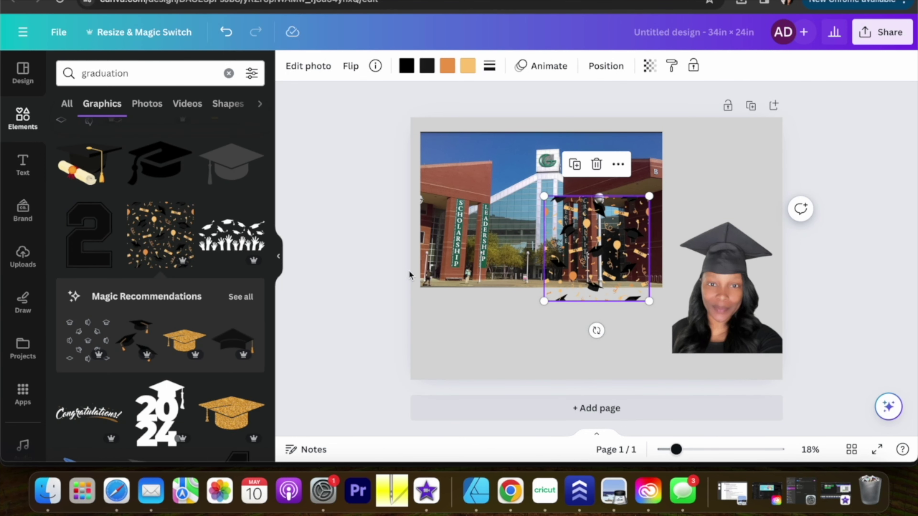
Move the confetti graphic below the campus photo and the campus photo to the top-right corner.
left_click_drag(590, 235, 505, 306)
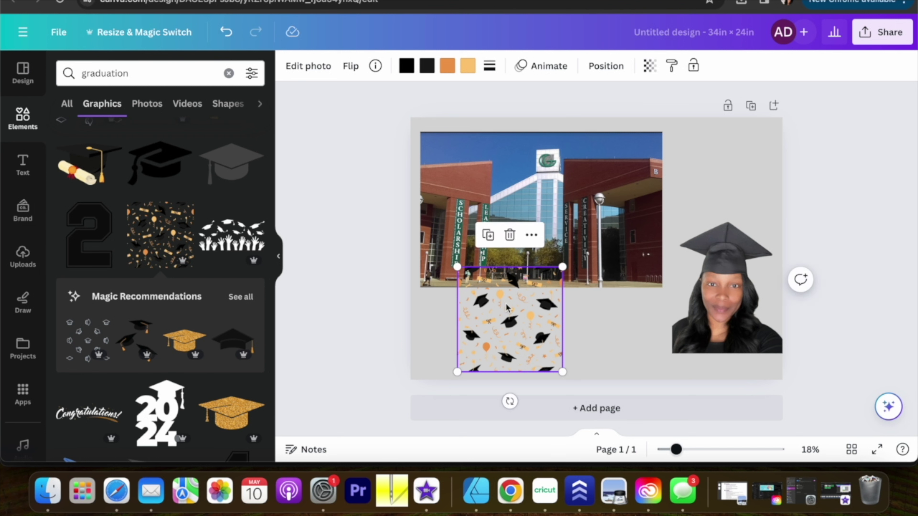
right_click(506, 313)
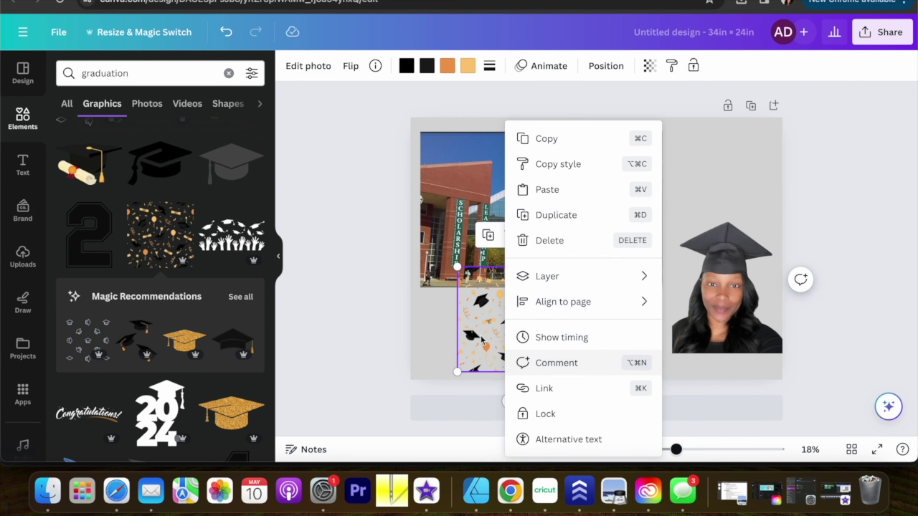
left_click(610, 182)
left_click_drag(641, 181, 846, 172)
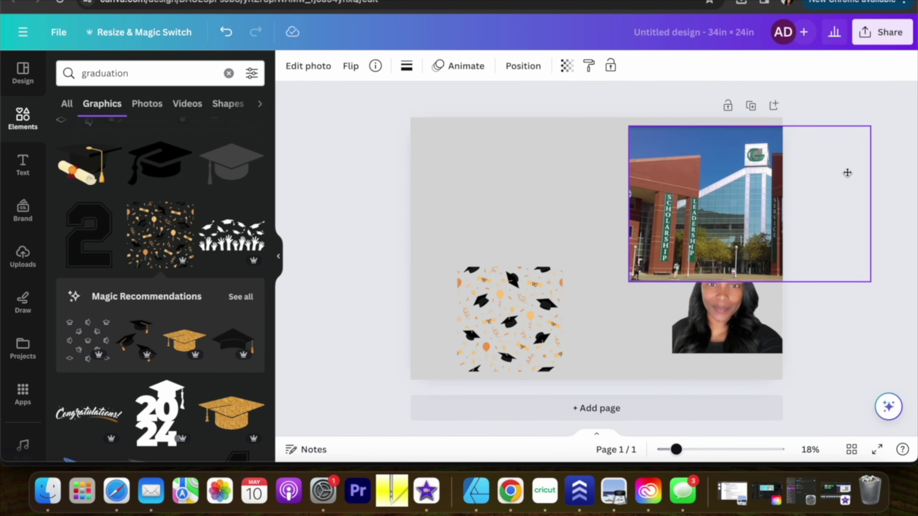
Snap the confetti to the top-left corner, then replace the enlarged full-page copy with a fresh one.
left_click(529, 328)
left_click_drag(529, 329, 490, 200)
right_click(491, 202)
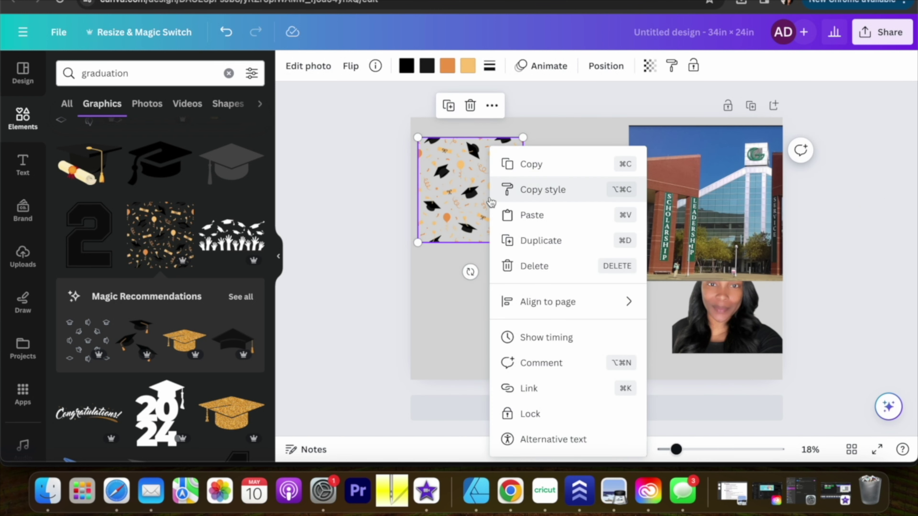
left_click(473, 310)
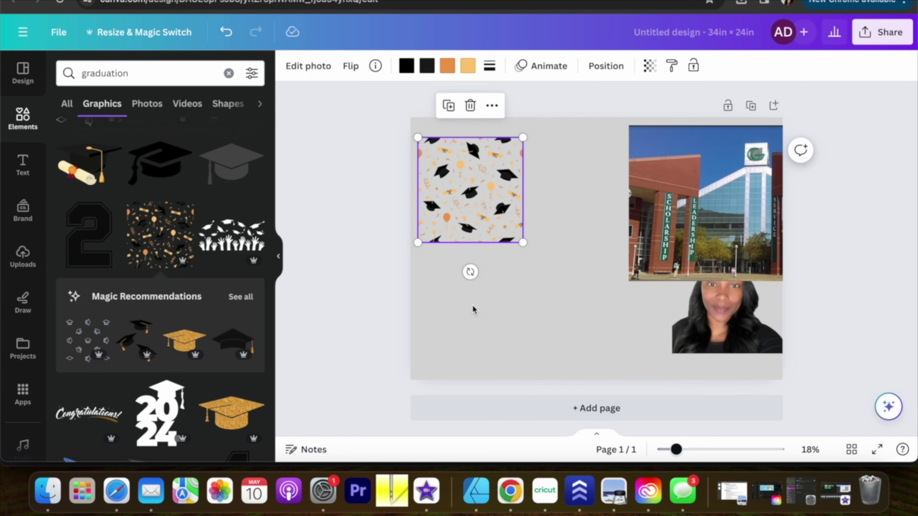
left_click_drag(451, 197, 443, 177)
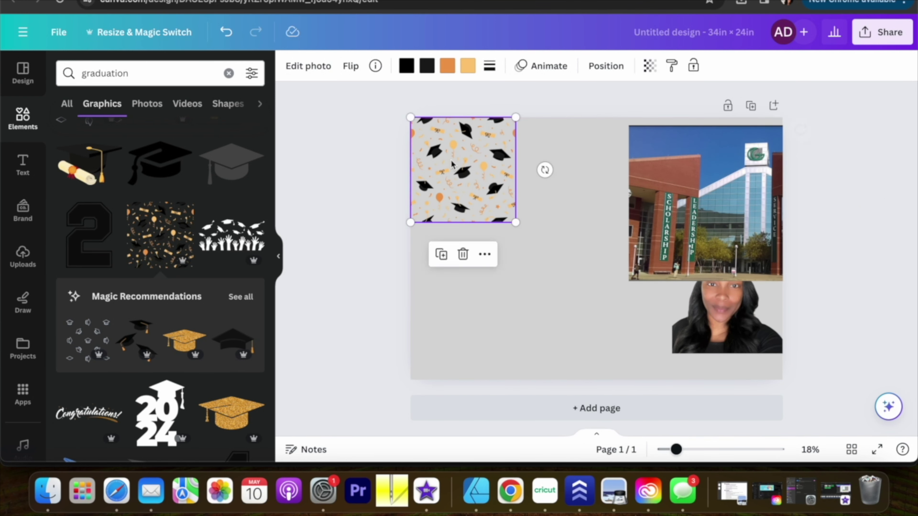
left_click_drag(516, 222, 904, 401)
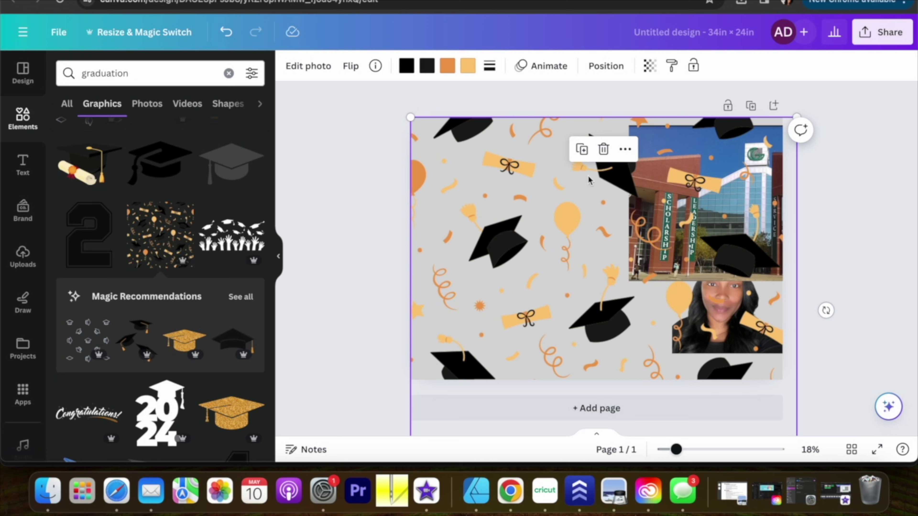
left_click(602, 149)
left_click(159, 231)
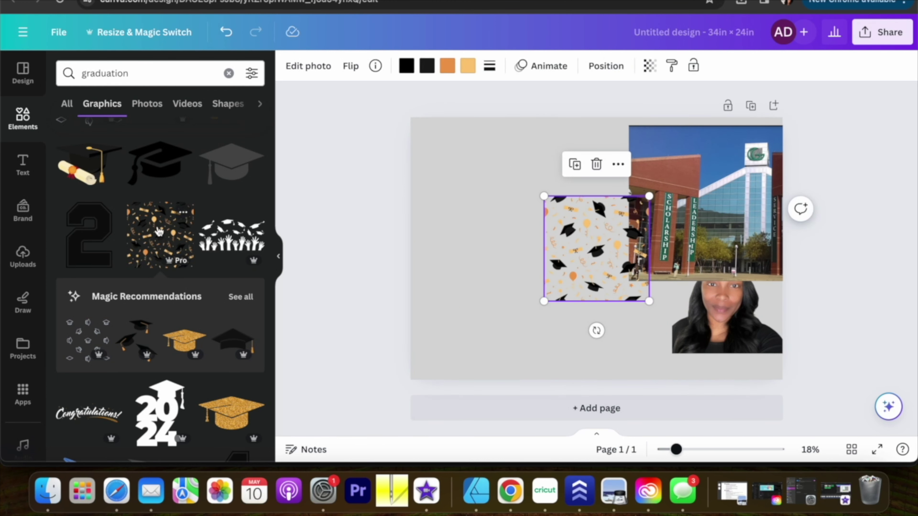
Stack three confetti tiles down the page's left edge using Duplicate.
left_click_drag(599, 221, 465, 141)
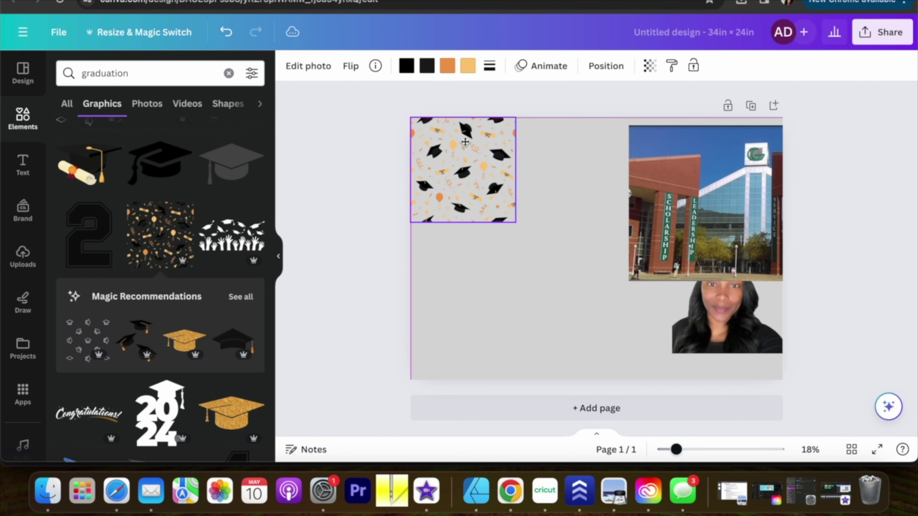
right_click(465, 142)
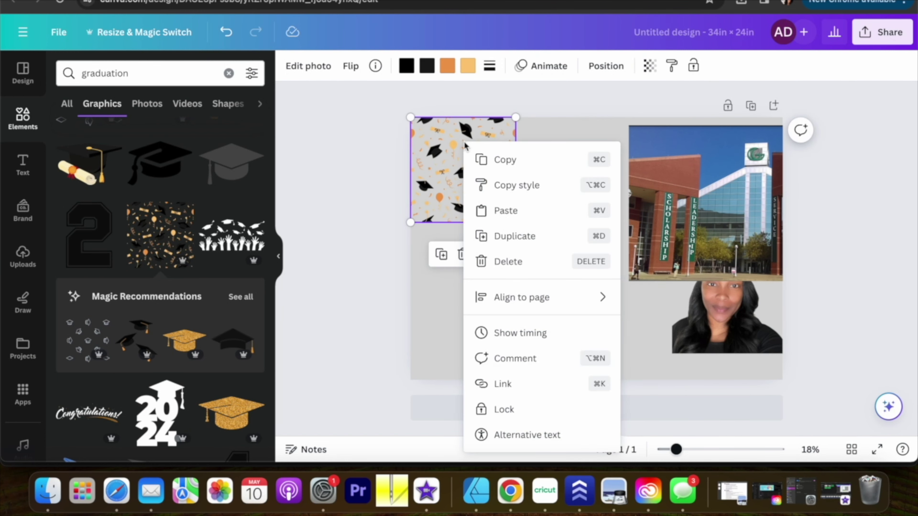
left_click(510, 237)
left_click_drag(456, 195, 456, 299)
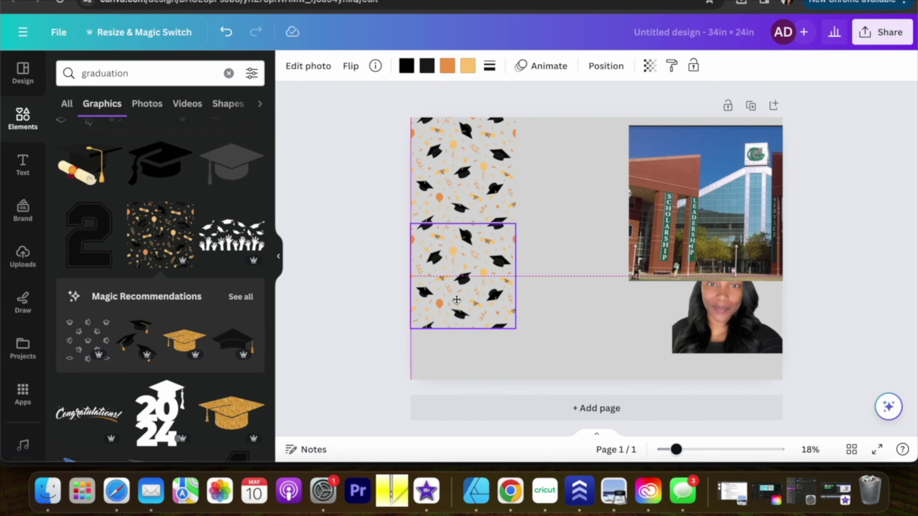
right_click(457, 300)
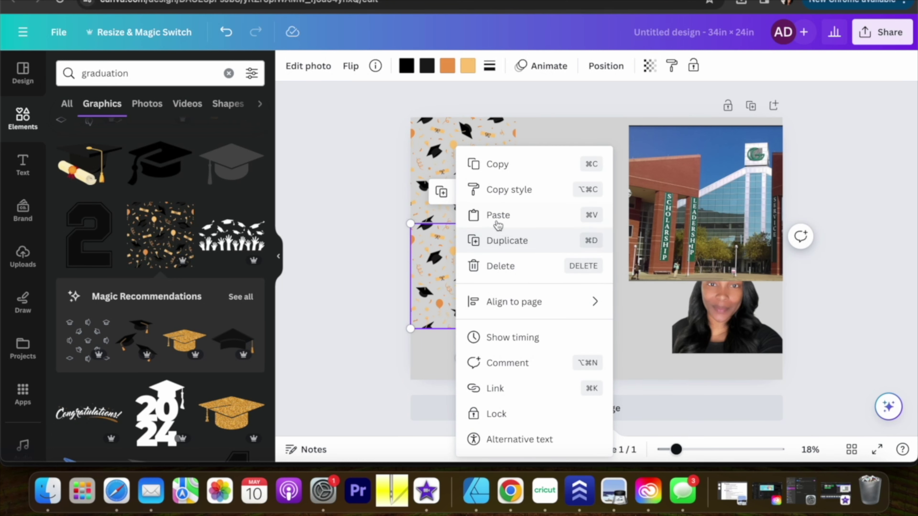
left_click(500, 241)
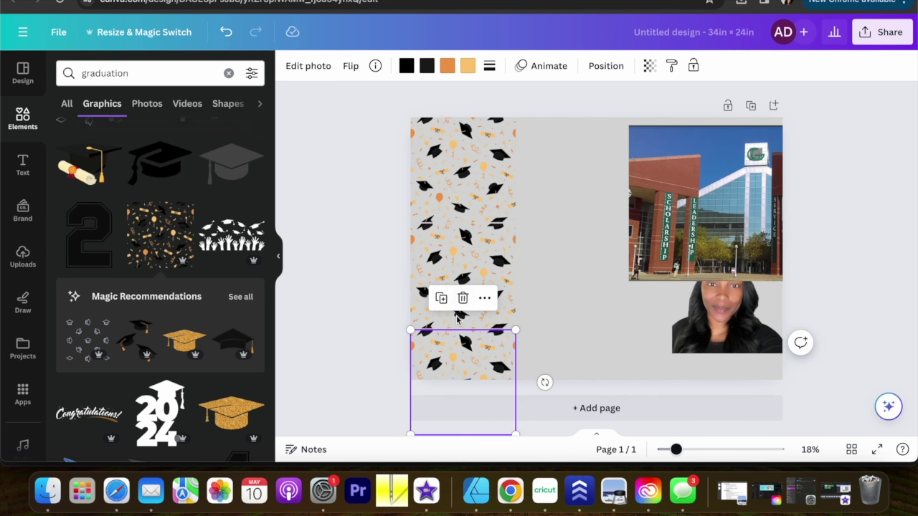
left_click(543, 159)
left_click_drag(495, 271, 484, 244)
Select the three-tile column, duplicate it, and place the copy beside the original.
left_click(530, 199)
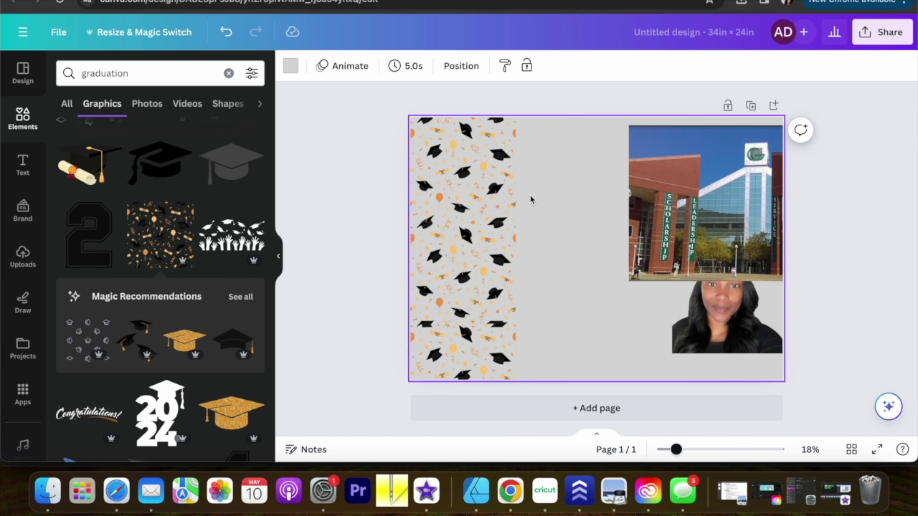
left_click(470, 177)
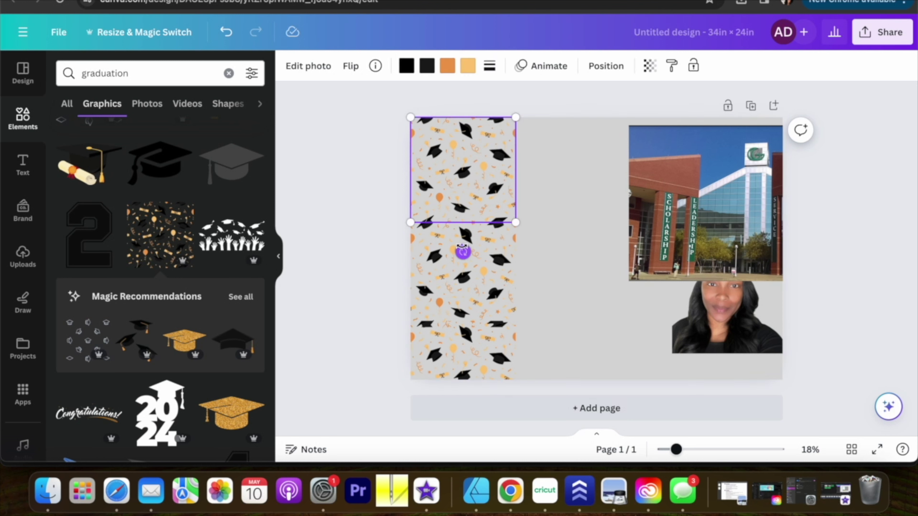
left_click(462, 252, "shift")
left_click(440, 348, "shift")
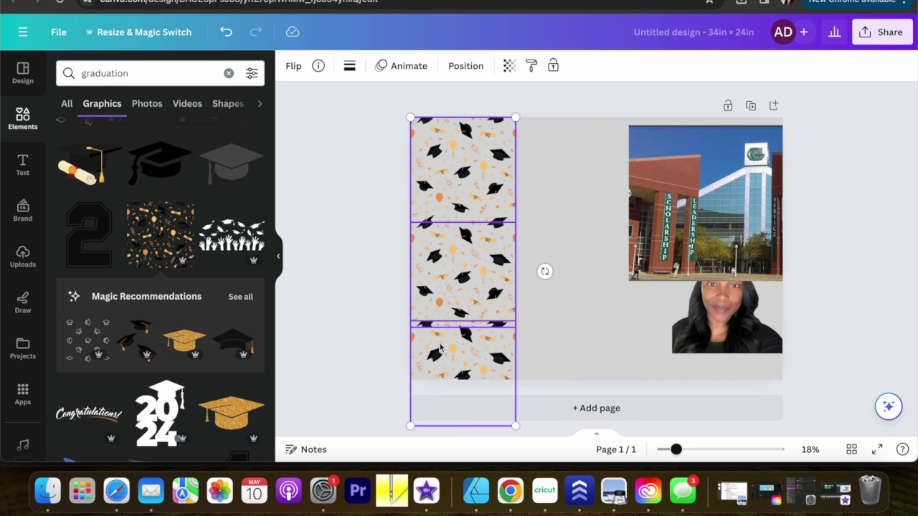
right_click(464, 279)
left_click(519, 209)
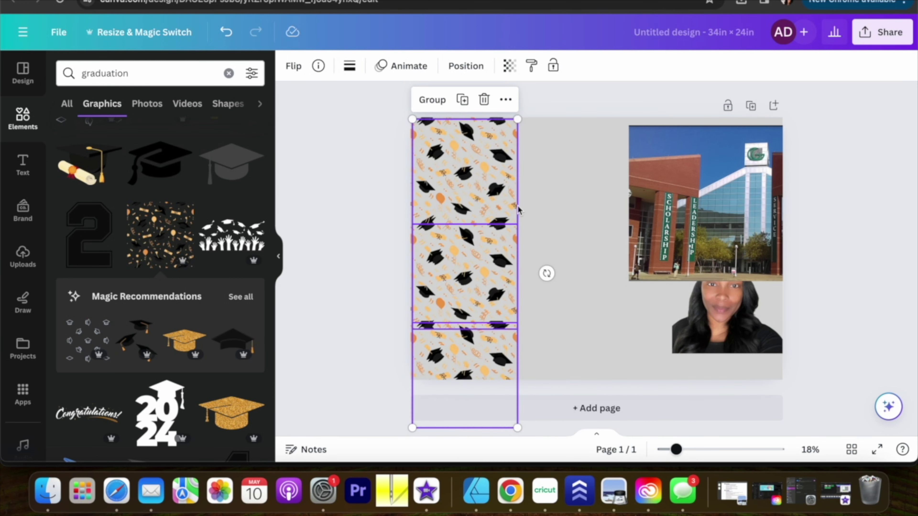
left_click_drag(477, 247, 580, 224)
Duplicate the confetti column again and line it up against the previous column.
right_click(579, 170)
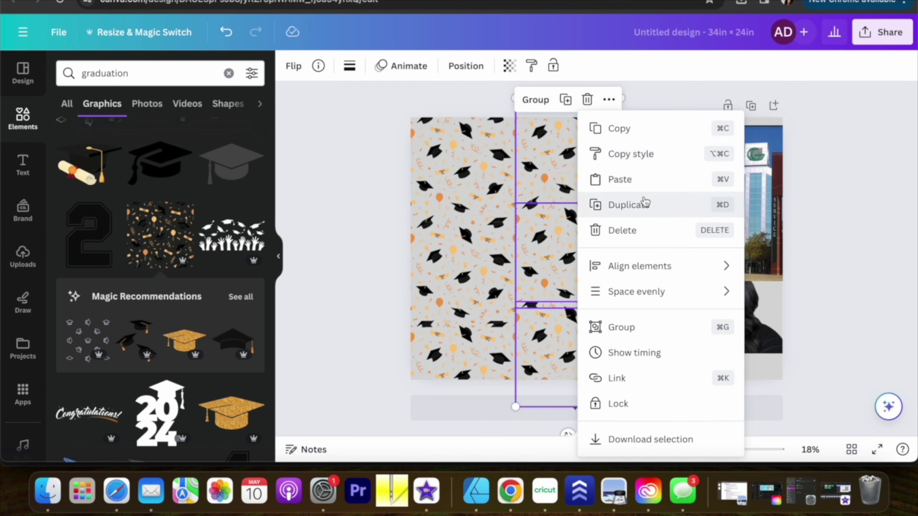
left_click(645, 202)
mouse_move(638, 201)
left_mouse_down()
mouse_move(647, 202)
mouse_move(637, 202)
mouse_move(637, 216)
left_mouse_up()
Add a final duplicated confetti column at the page's right edge, dismissing the clipboard prompts.
right_click(657, 340)
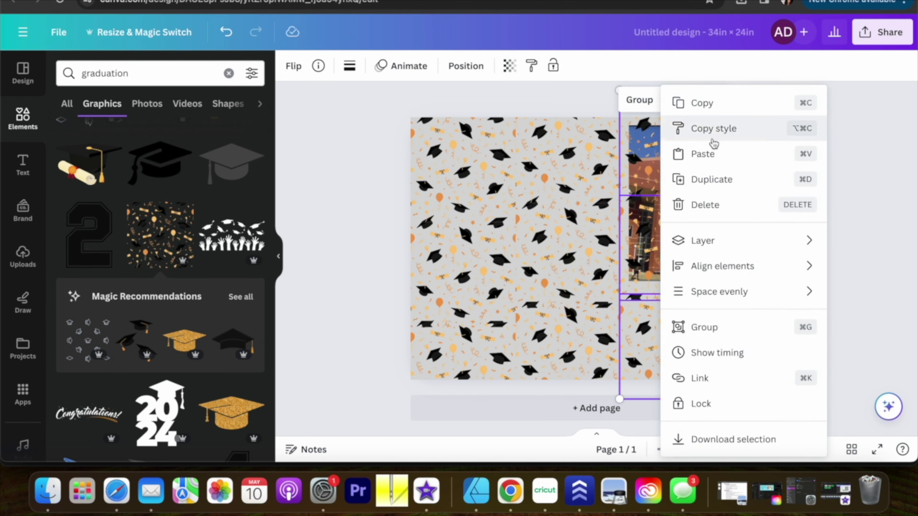
left_click(708, 153)
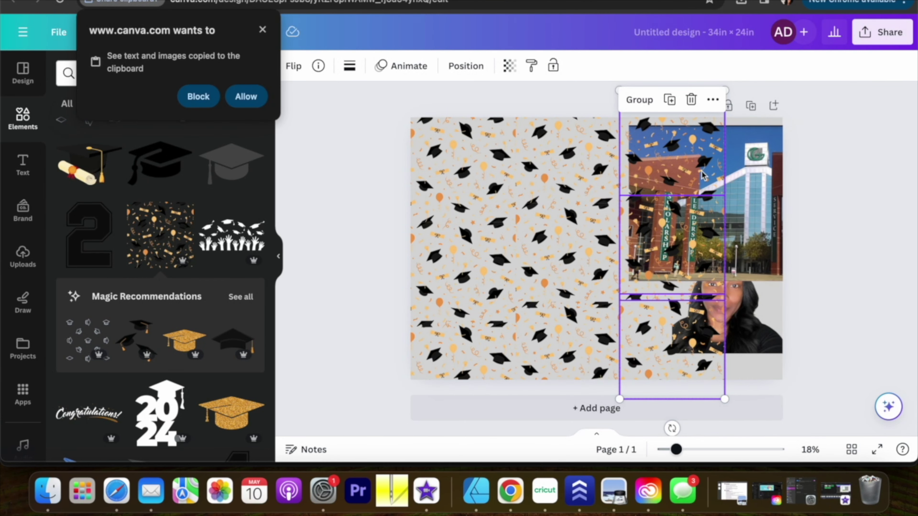
left_click(262, 29)
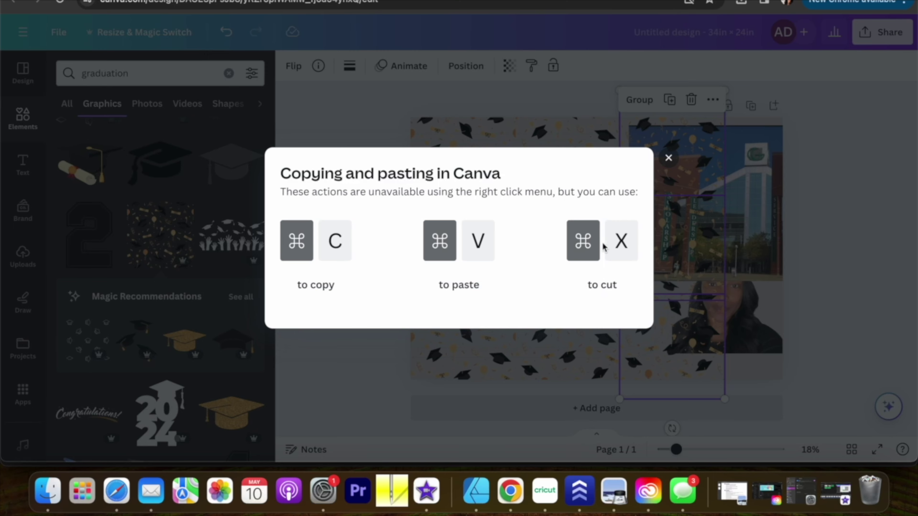
left_click(531, 114)
right_click(674, 149)
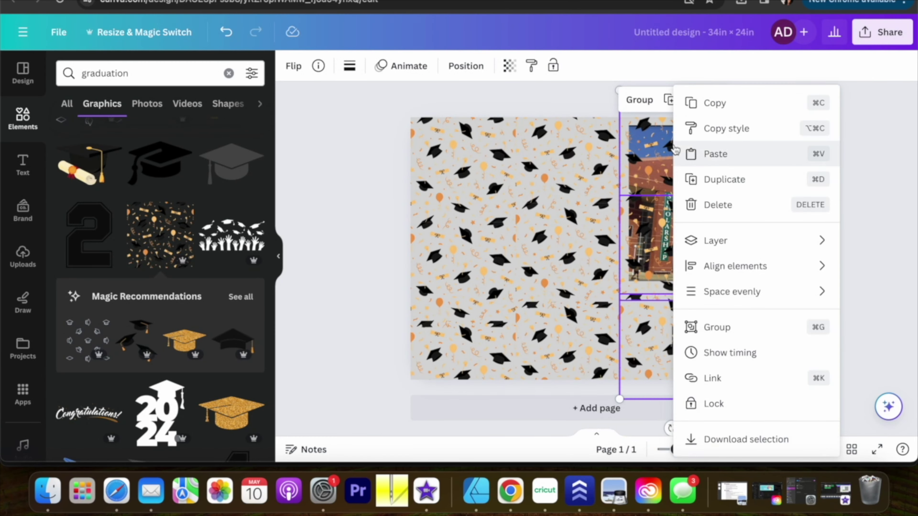
left_click(715, 163)
left_click(627, 114)
right_click(680, 176)
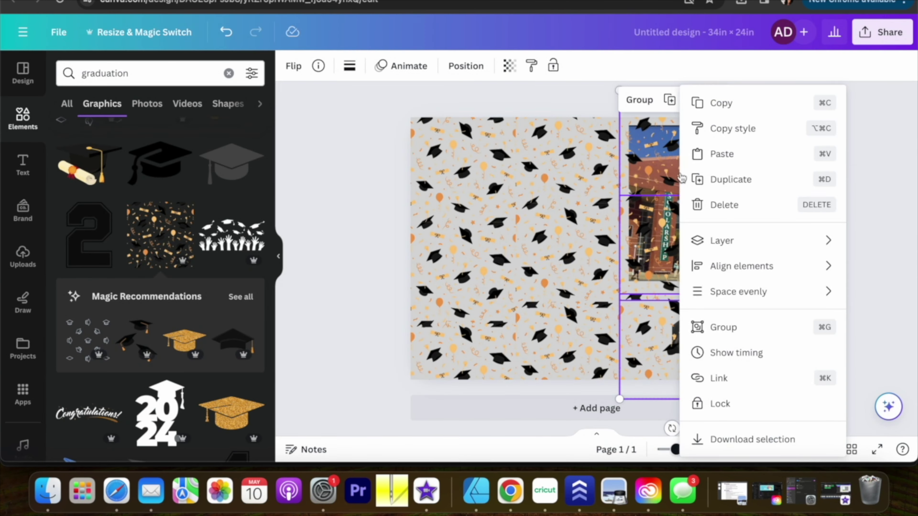
left_click(726, 178)
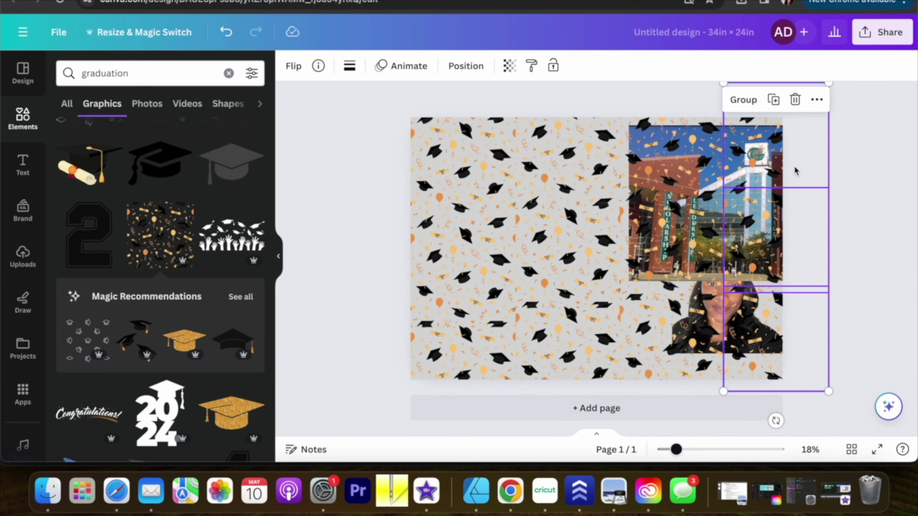
left_click_drag(794, 170, 800, 177)
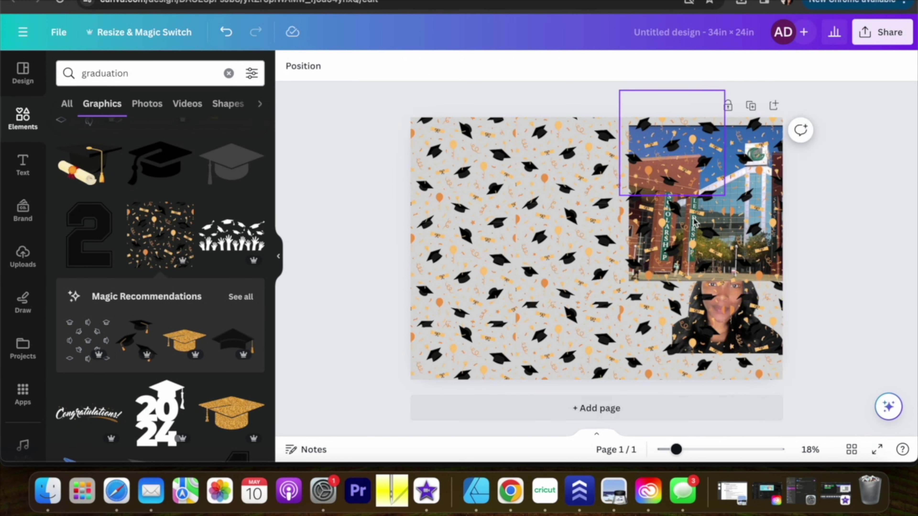
Shift the bottom-right tile left, then raise the campus and graduate photos to the top layers.
left_click(757, 325)
left_click_drag(758, 324, 699, 315)
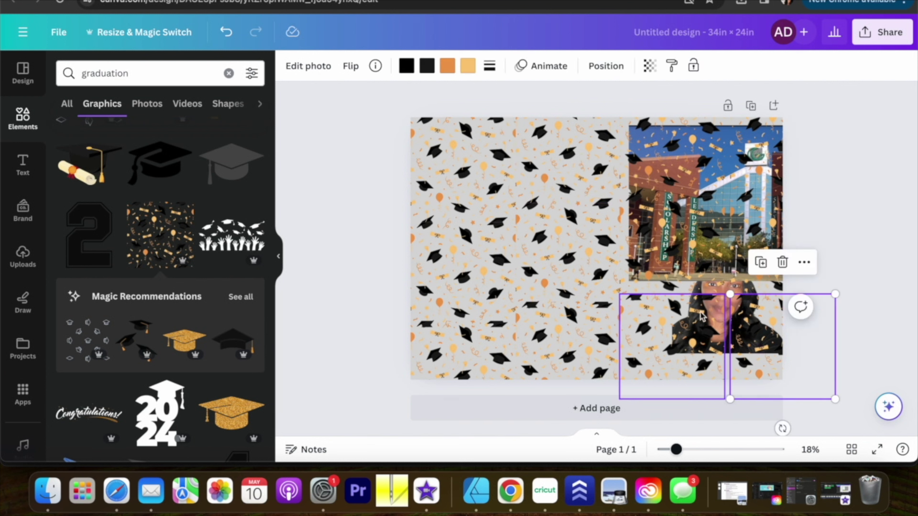
left_click(608, 68)
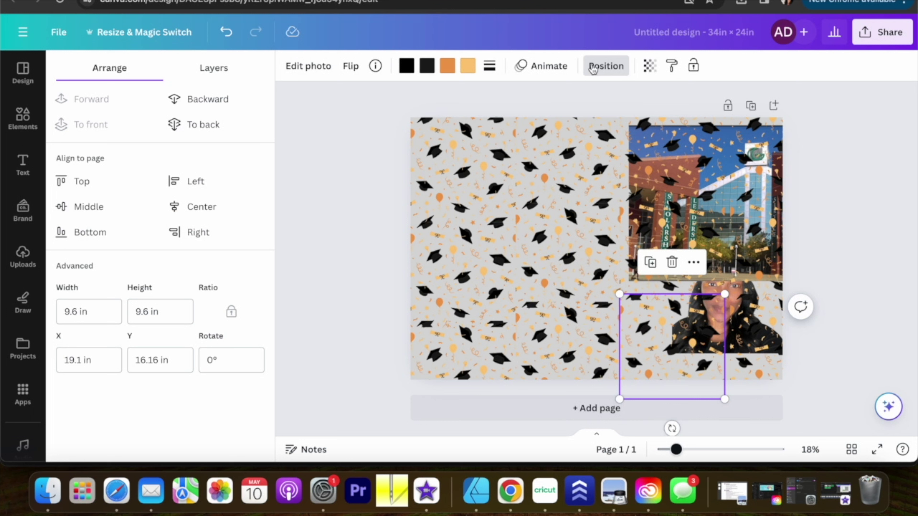
left_click(214, 69)
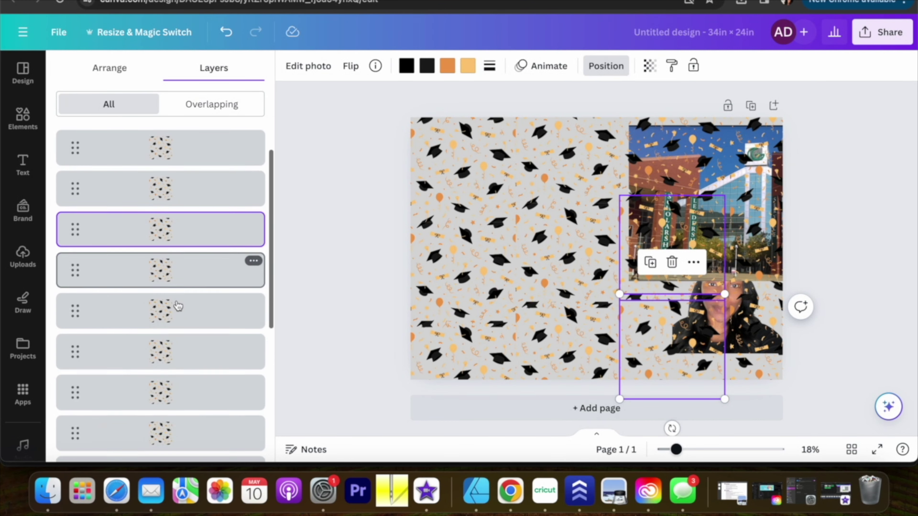
left_click_drag(169, 358, 171, 131)
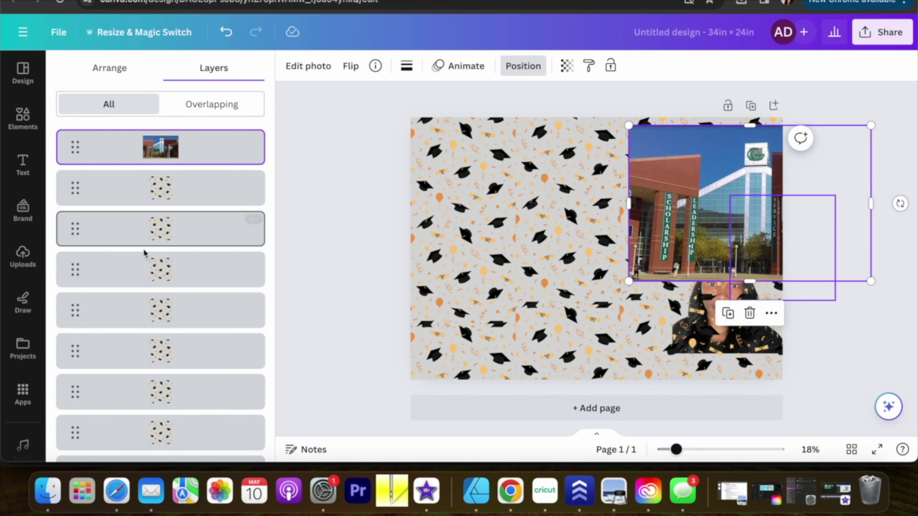
scroll(143, 254, "down", 5)
left_click_drag(157, 379, 158, 188)
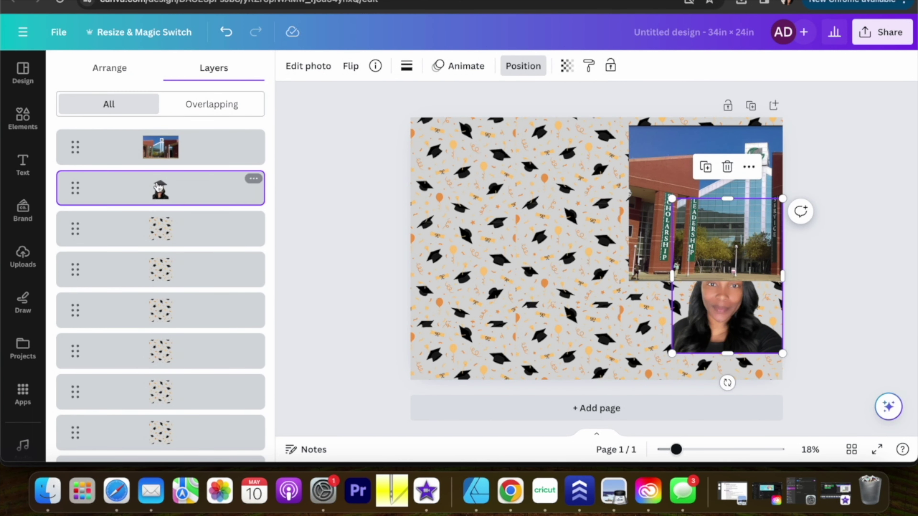
Place the graduate cut-out at bottom centre and the campus photo at upper left.
left_click_drag(695, 258, 575, 301)
left_click(647, 185)
left_click_drag(646, 185, 454, 189)
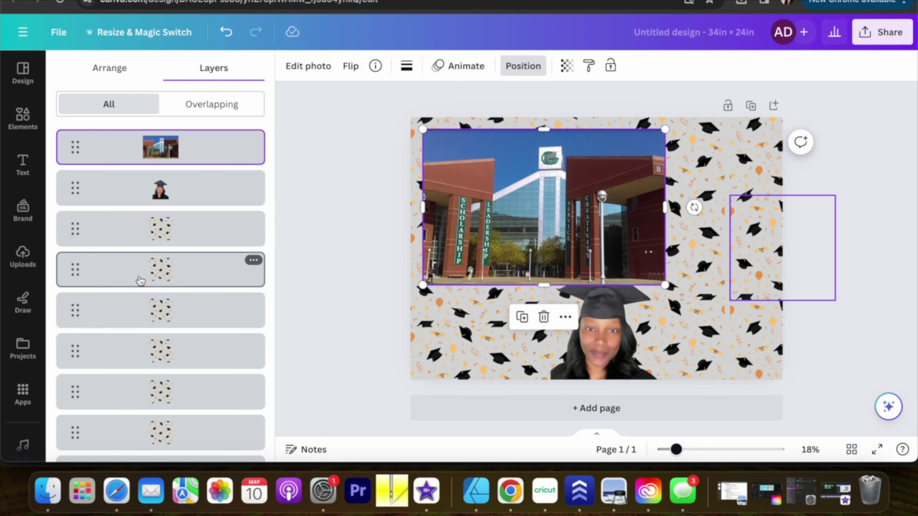
scroll(139, 280, "down", 3)
left_click(144, 441)
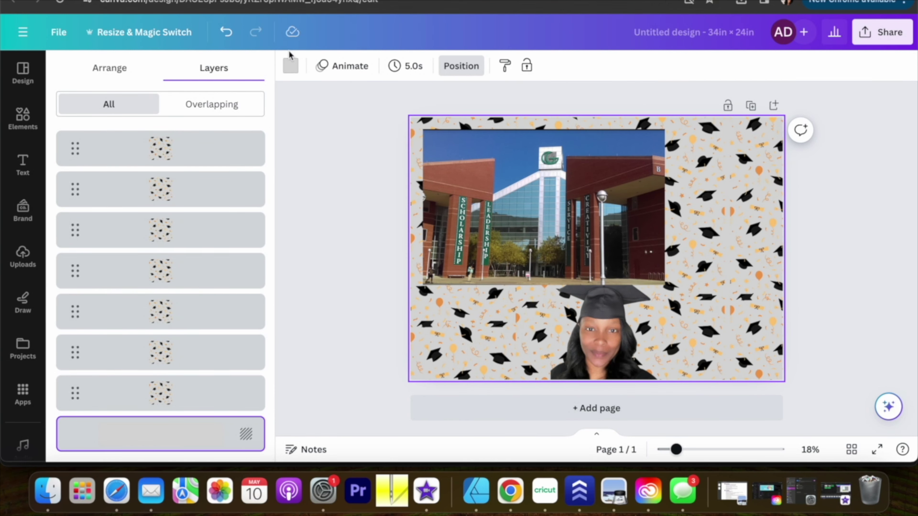
left_click(291, 66)
scroll(216, 287, "down", 7)
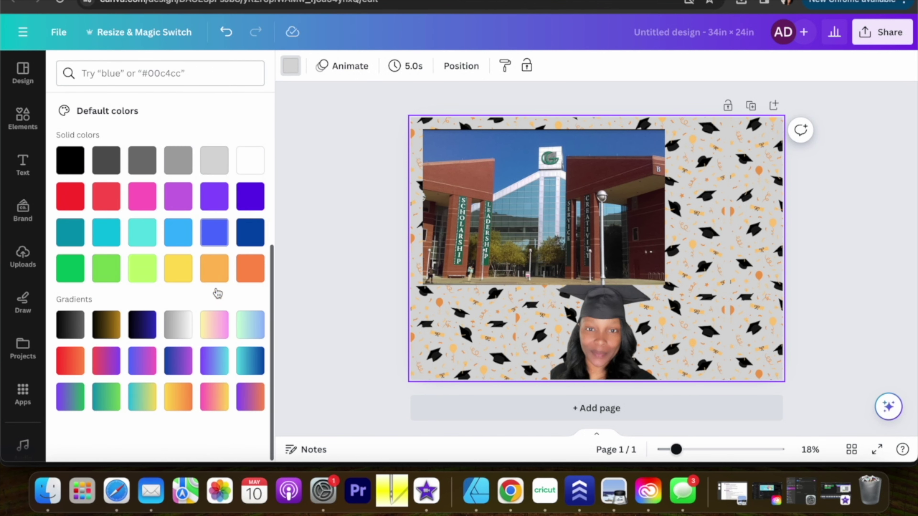
left_click(459, 221)
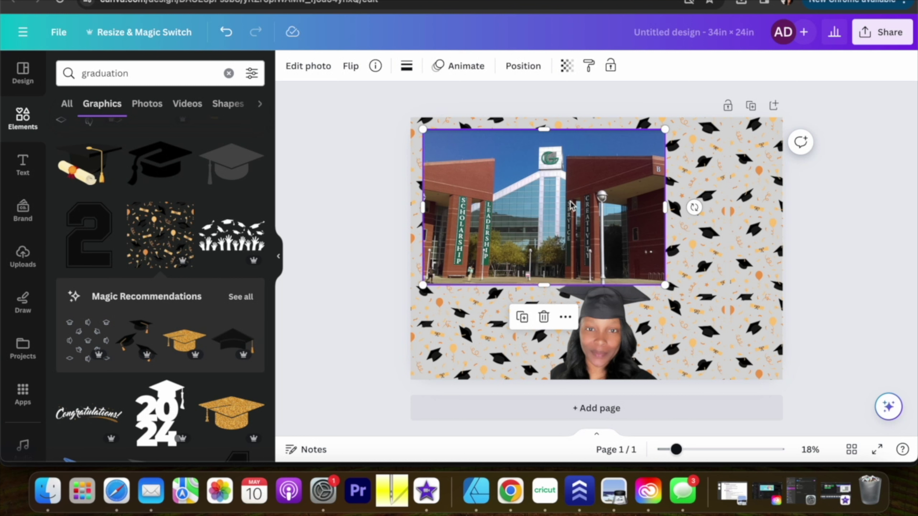
left_click_drag(571, 205, 557, 202)
Search the elements library for 'frames' and browse through the frame results.
left_click(163, 73)
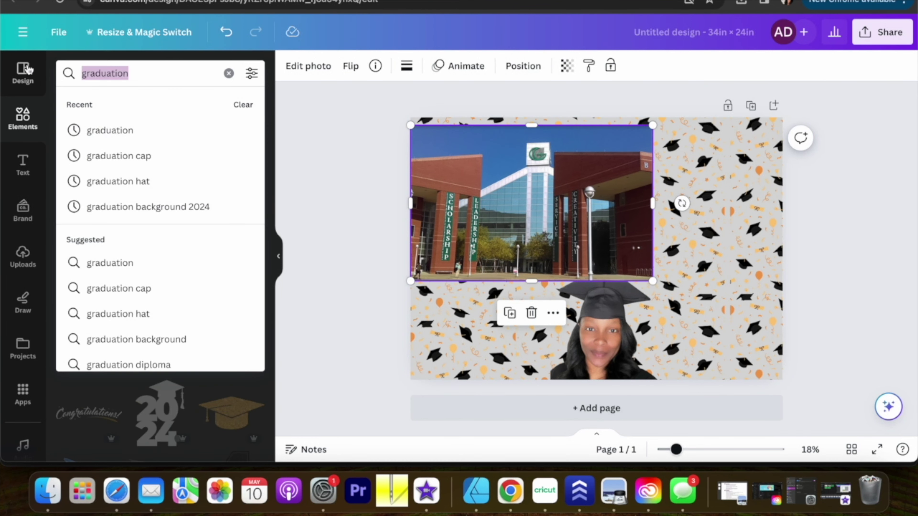
type("vrus")
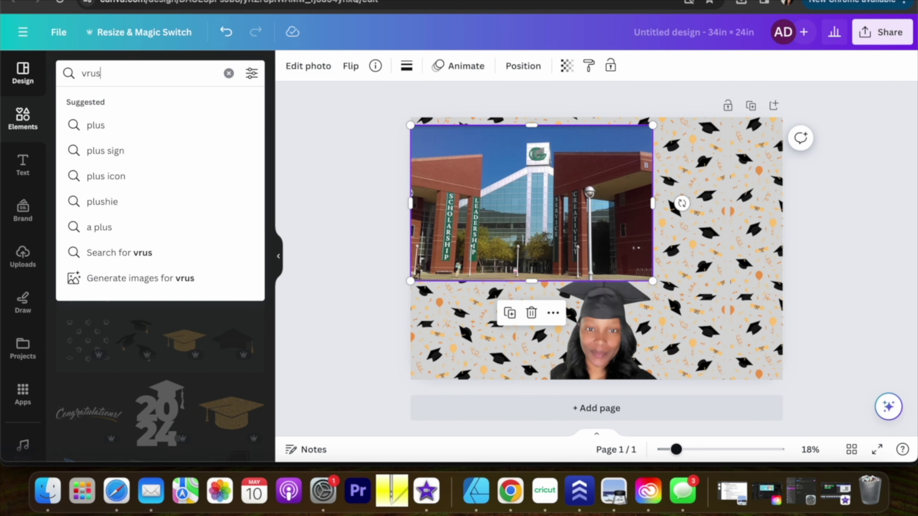
key("BackSpace")
key("BackSpace")
key("BackSpace")
type("frames")
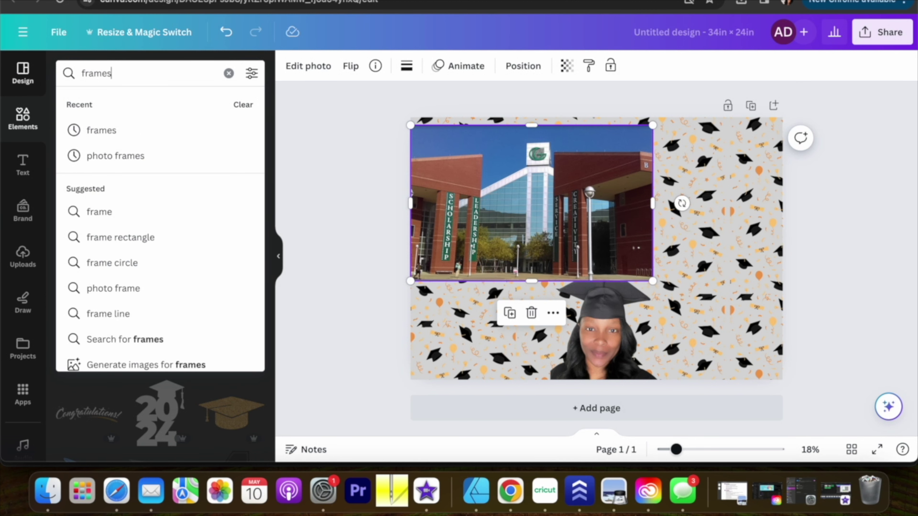
key("Return")
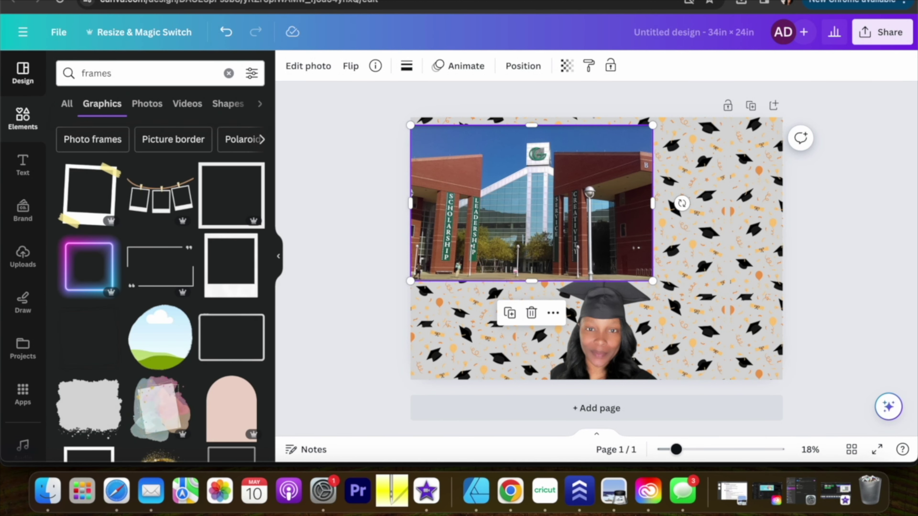
scroll(152, 256, "down", 5)
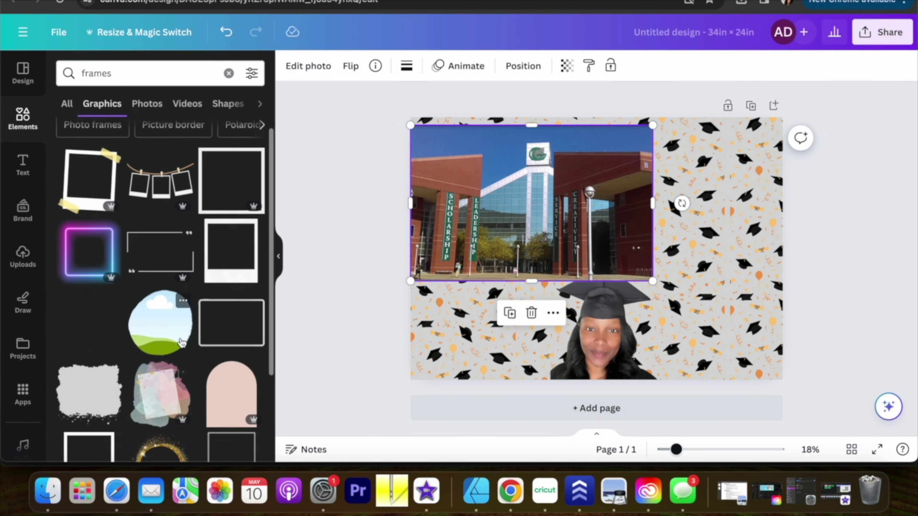
scroll(176, 248, "down", 5)
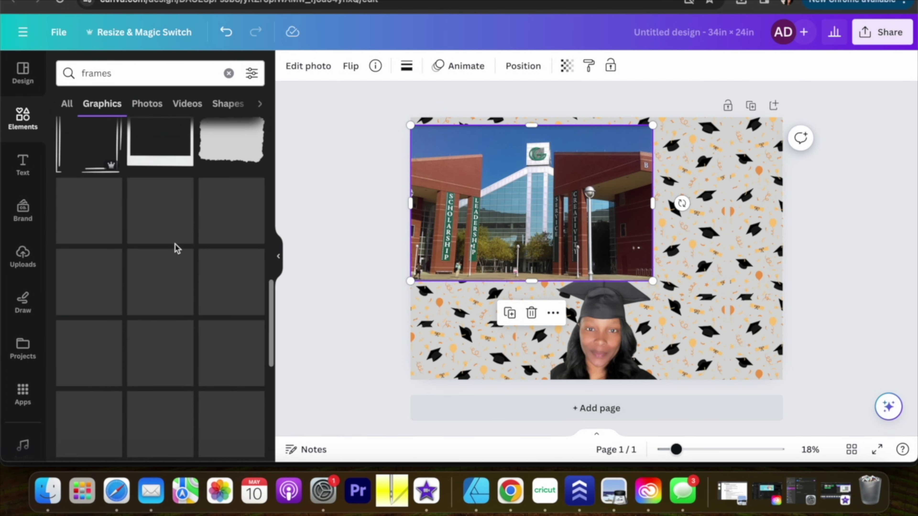
scroll(176, 248, "down", 6)
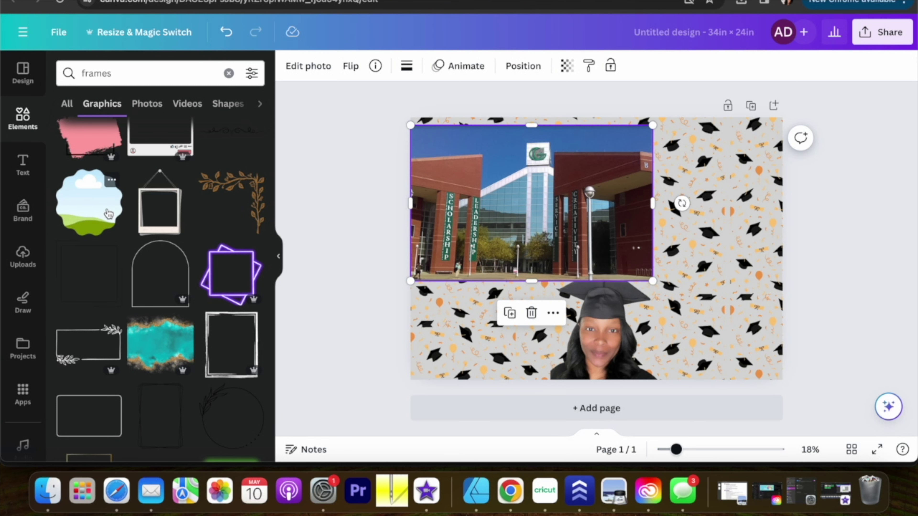
scroll(133, 268, "down", 10)
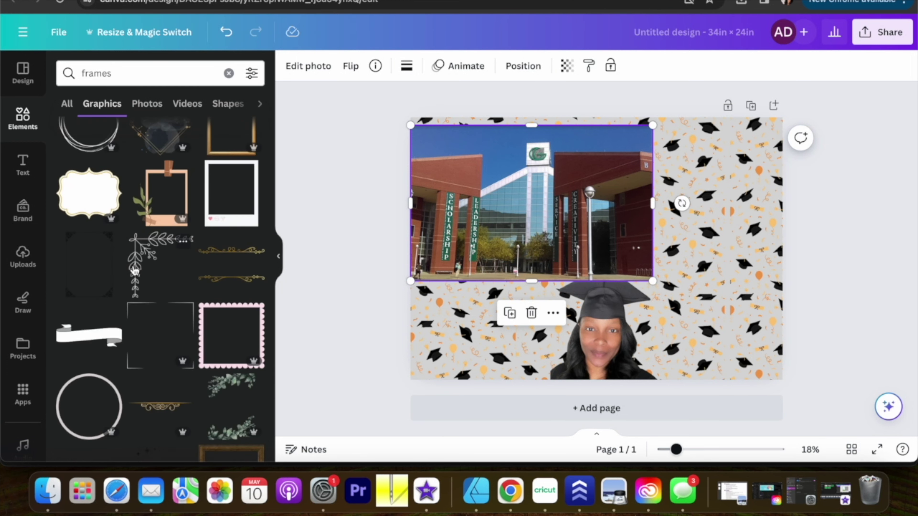
scroll(135, 271, "down", 5)
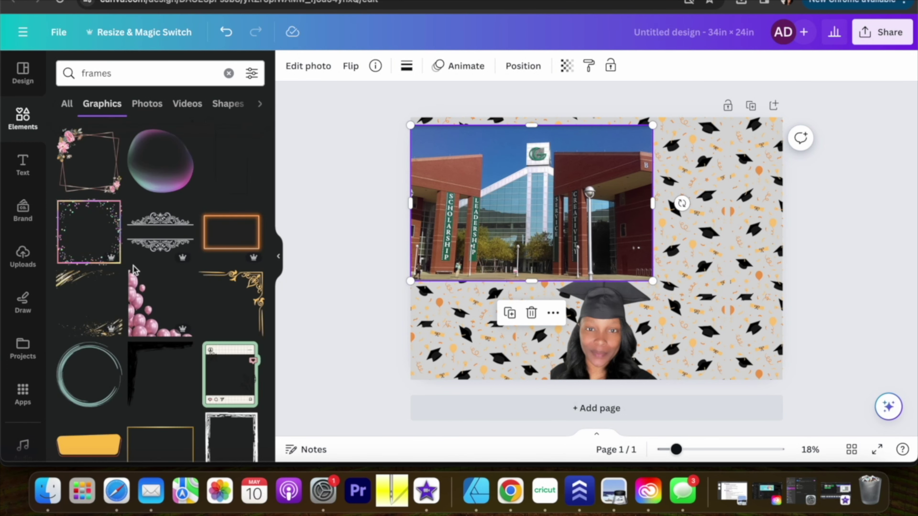
scroll(135, 271, "down", 3)
scroll(134, 270, "down", 5)
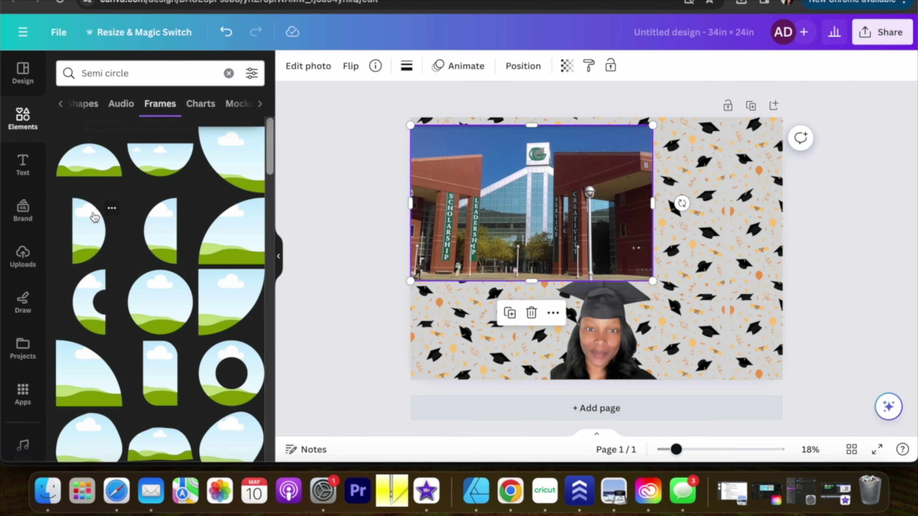
Add a half-circle frame to the page and drop the campus photo into it.
left_click_drag(287, 235, 491, 203)
left_click(548, 193)
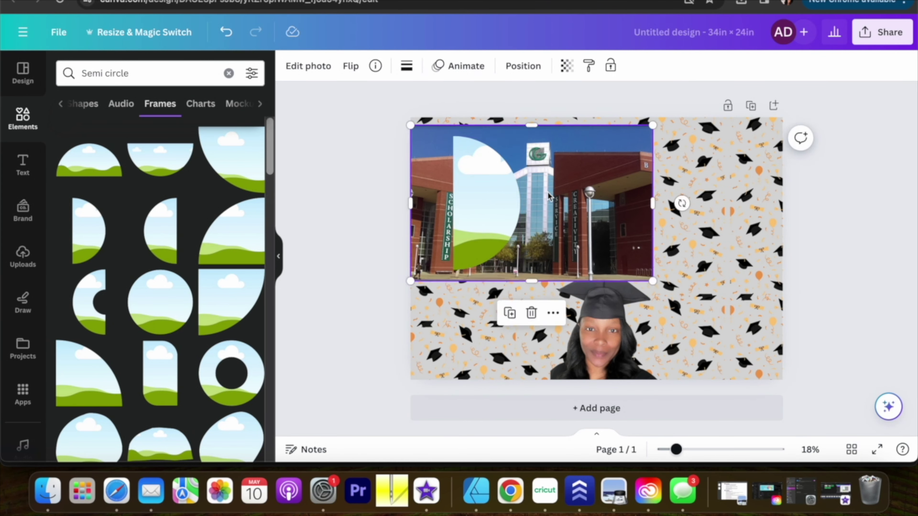
left_click_drag(549, 193, 485, 193)
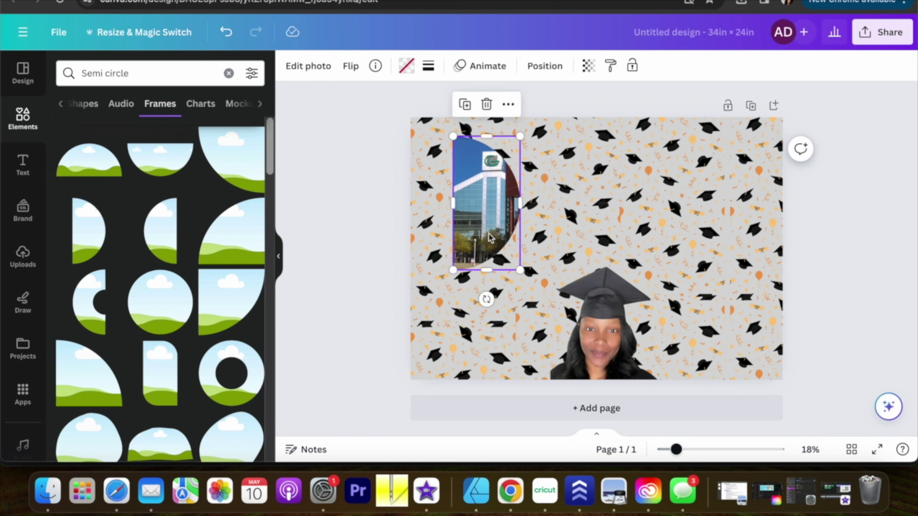
Stretch the framed photo along the full left edge and reposition the building inside it.
left_click_drag(520, 269, 579, 384)
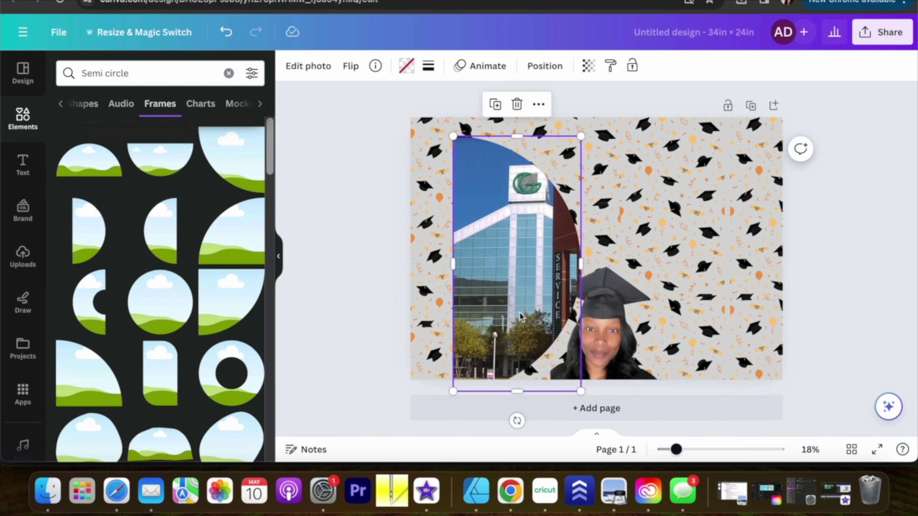
left_click_drag(520, 315, 477, 296)
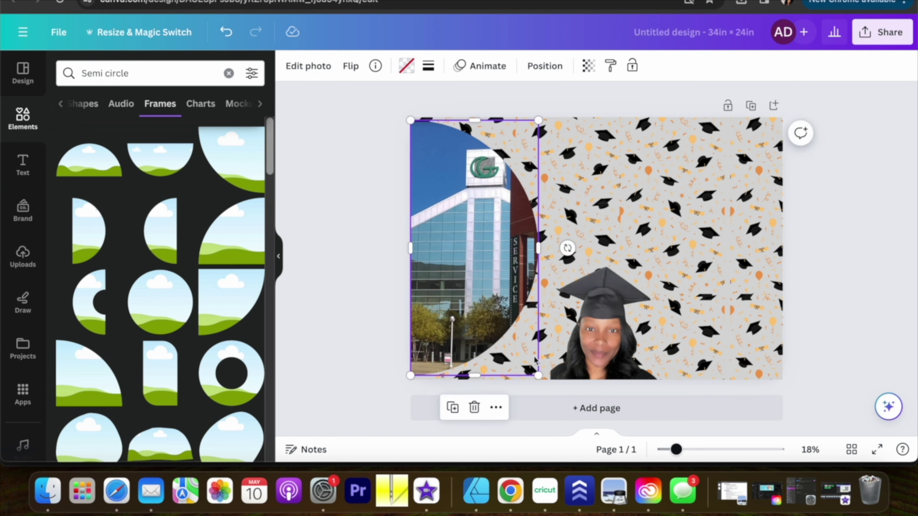
left_click_drag(538, 374, 597, 410)
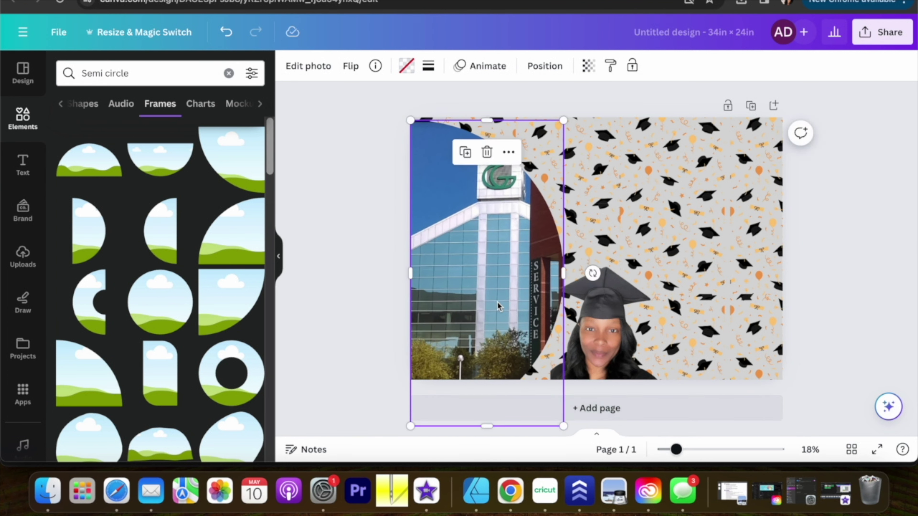
double_click(497, 302)
left_click_drag(507, 300, 466, 301)
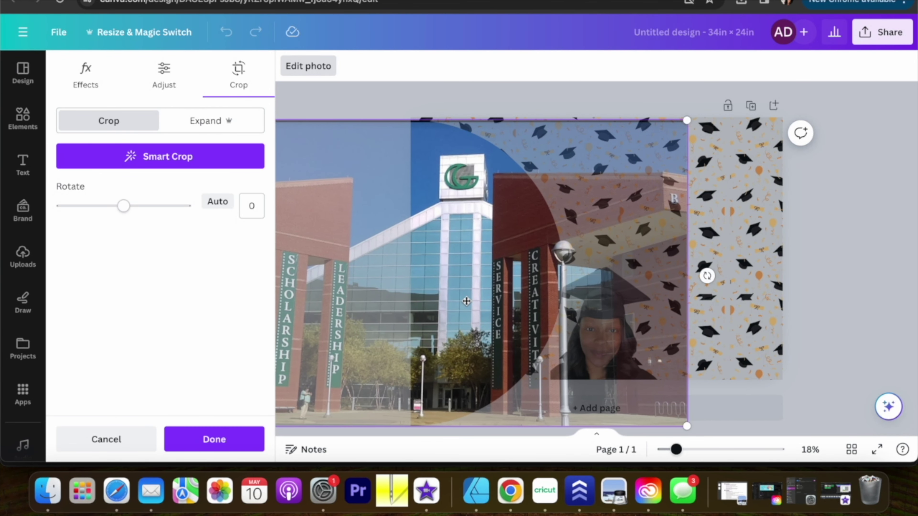
left_click(850, 223)
left_click(862, 142)
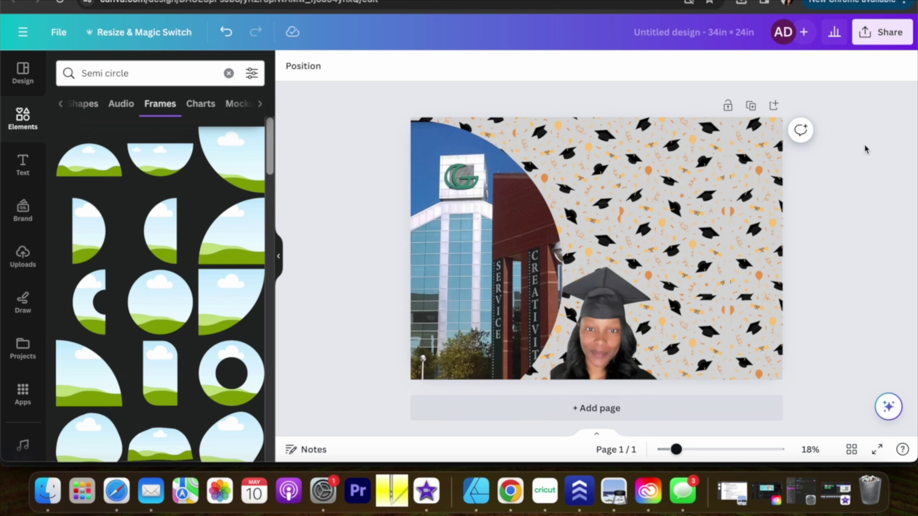
Inspect the cap pattern pieces and page background, then delete the graduate cut-out.
left_click(696, 162)
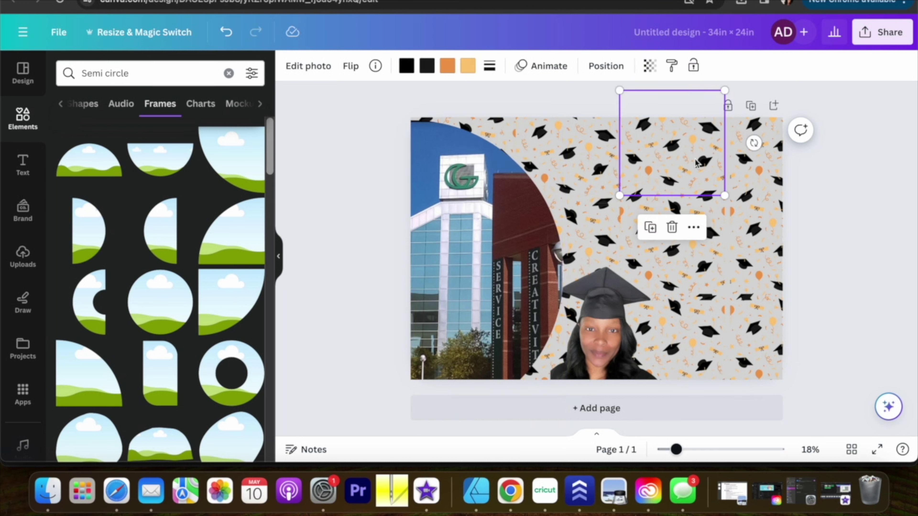
left_click(588, 67)
scroll(113, 381, "down", 5)
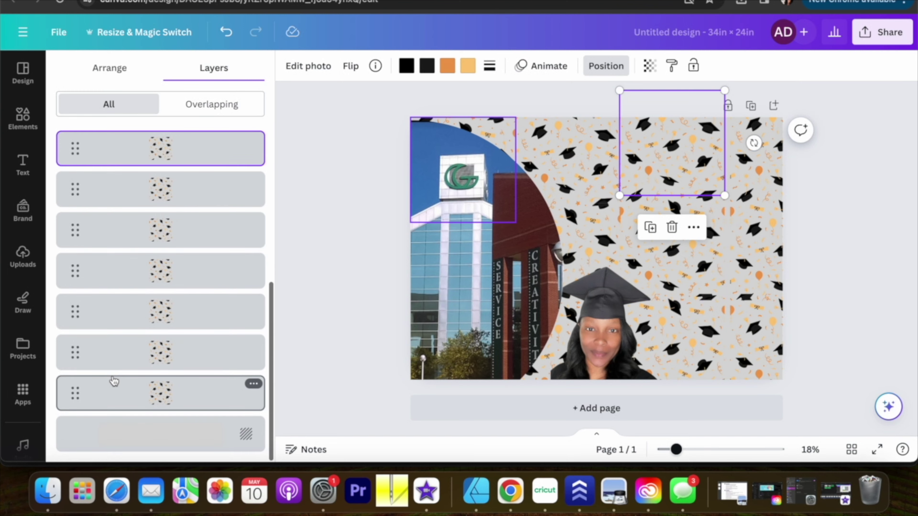
left_click(125, 425)
left_click(295, 66)
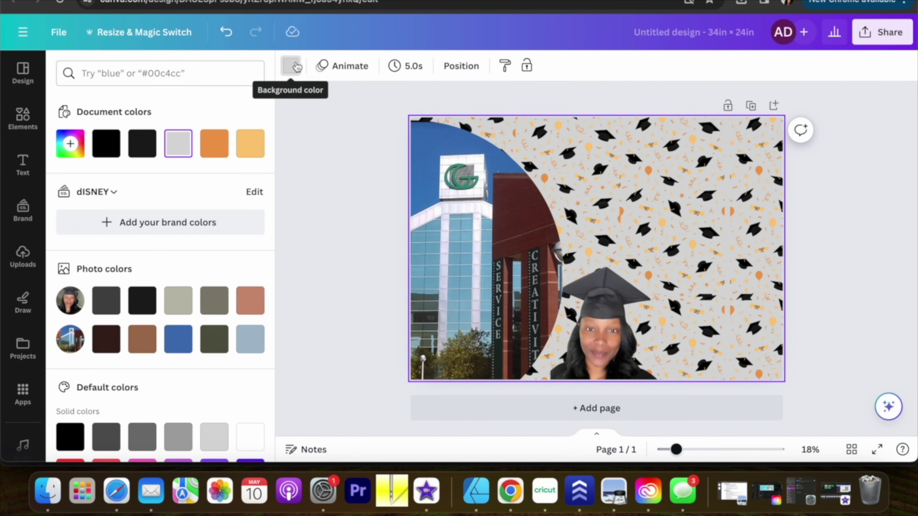
left_click(669, 152)
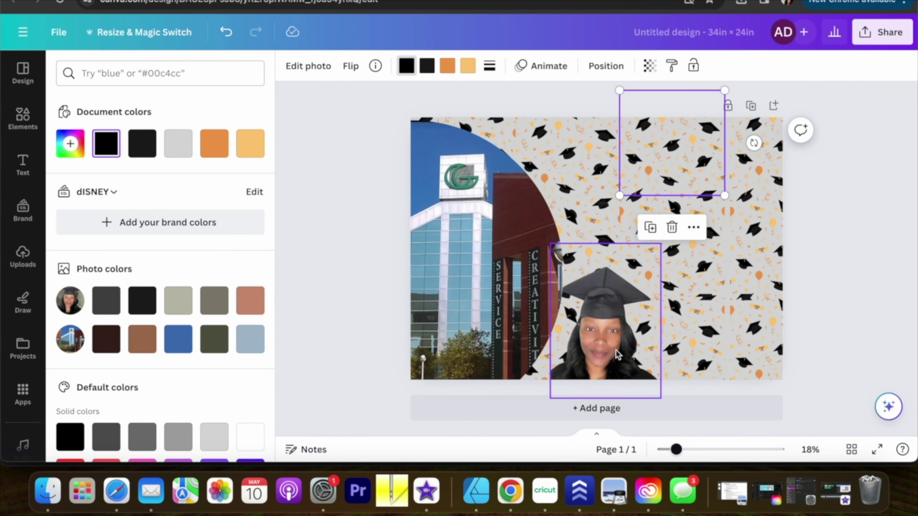
left_click(617, 344)
key("Delete")
Delete one cap pattern tile, undo the accidental photo removal, and drag another tile off the page.
left_click_drag(596, 376, 585, 169)
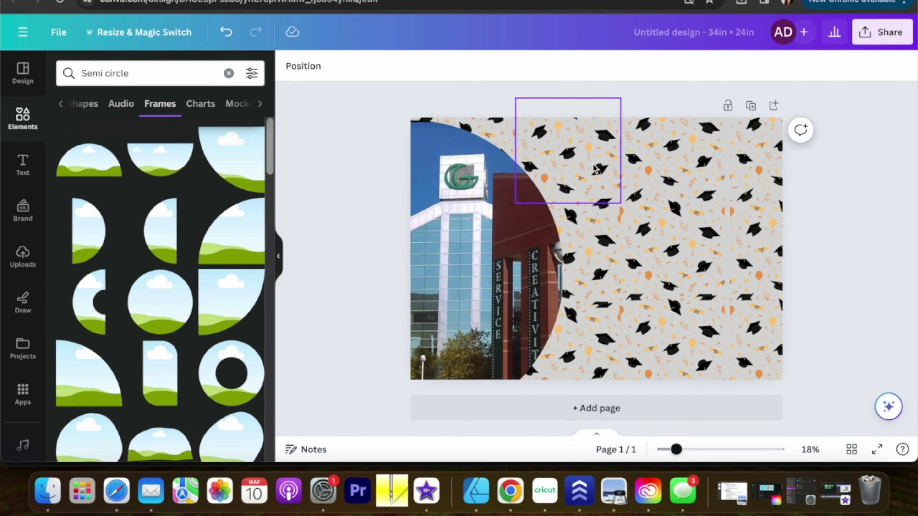
key("Delete")
left_click(506, 271)
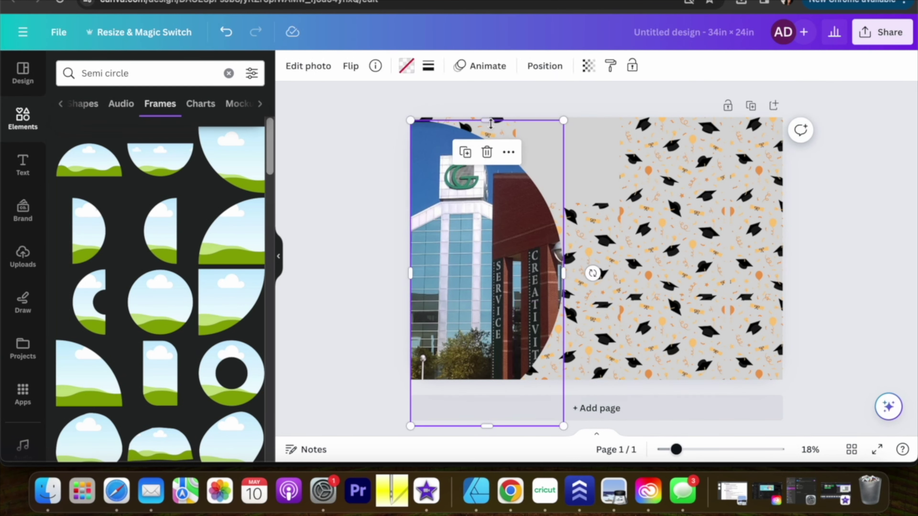
key("Delete")
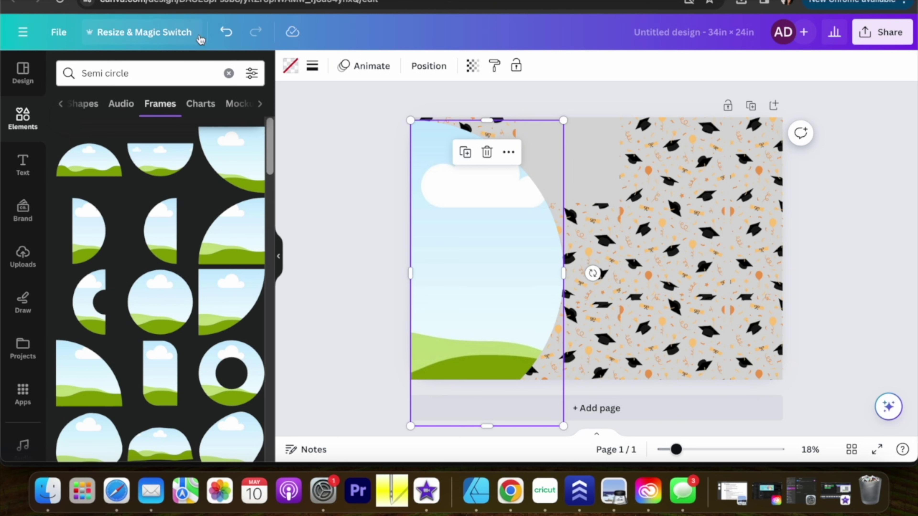
left_click(226, 32)
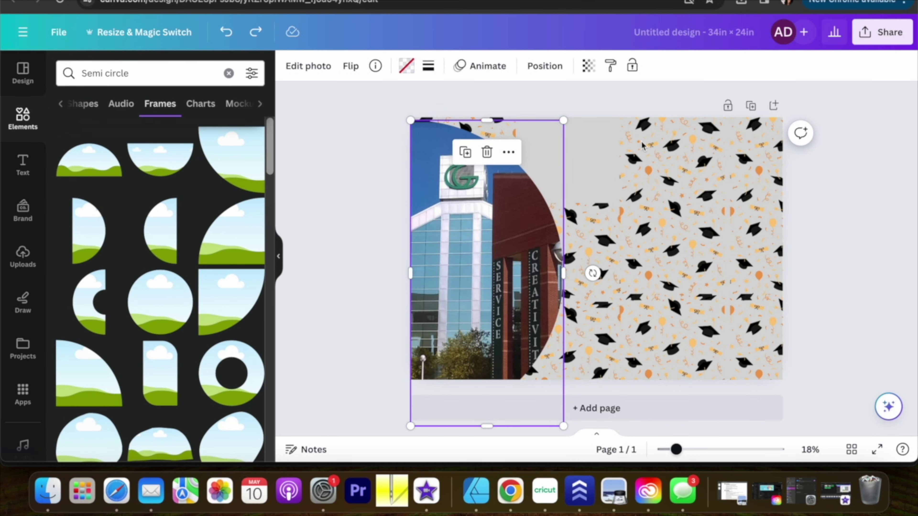
left_click_drag(641, 145, 571, 260)
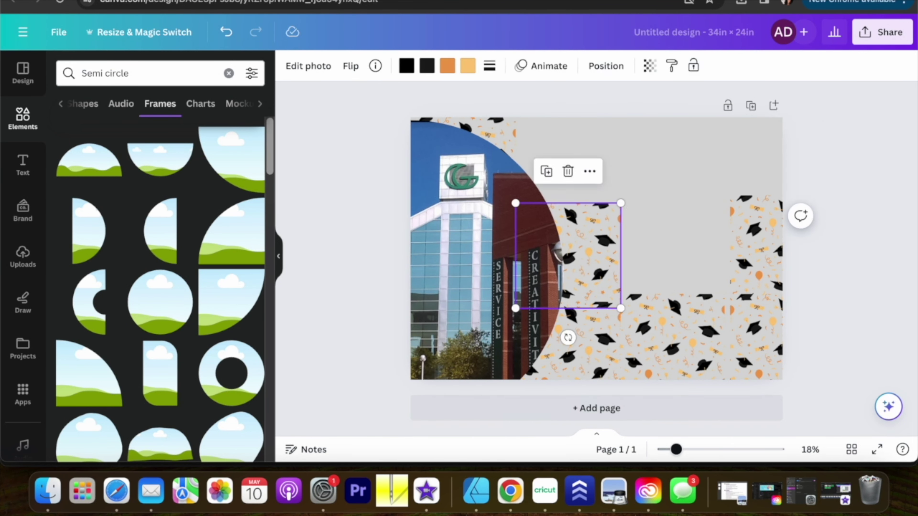
left_click_drag(523, 285, 737, 278)
Move the campus photo frame aside and delete the top-left and bottom-left pattern tiles.
left_click_drag(506, 253, 782, 253)
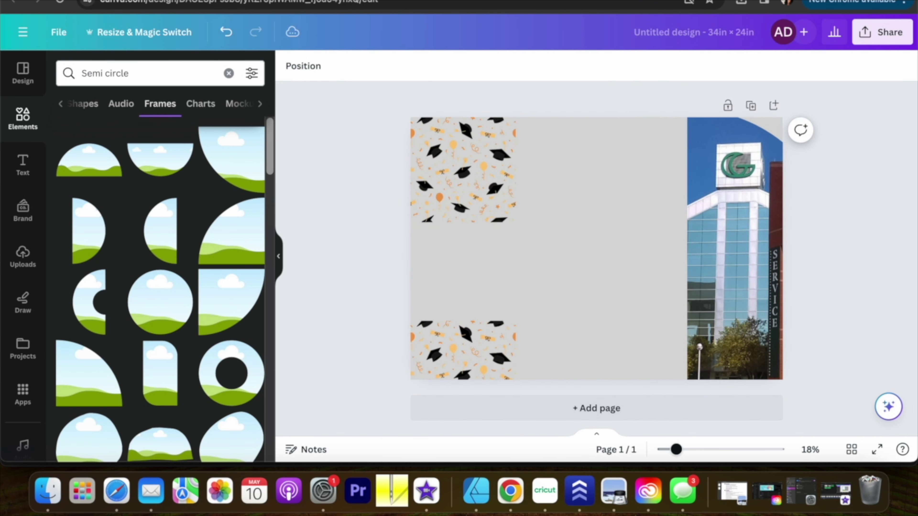
left_click(462, 170)
key("Delete")
left_click(460, 341)
key("Delete")
Bring the semicircle photo frame back left and enlarge it to 13.1 × 26.2, bleeding past the edges.
left_click(729, 208)
left_click_drag(728, 208, 465, 223)
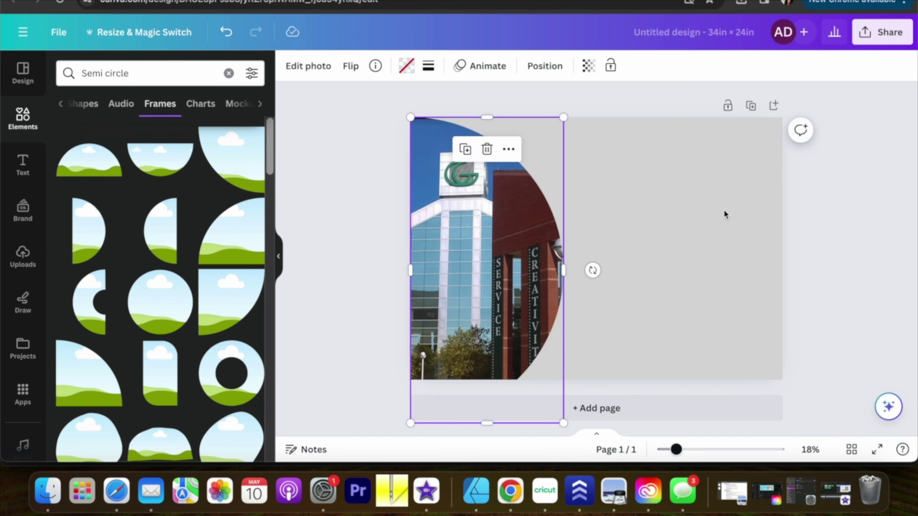
left_click_drag(409, 423, 424, 380)
left_click_drag(543, 117, 546, 112)
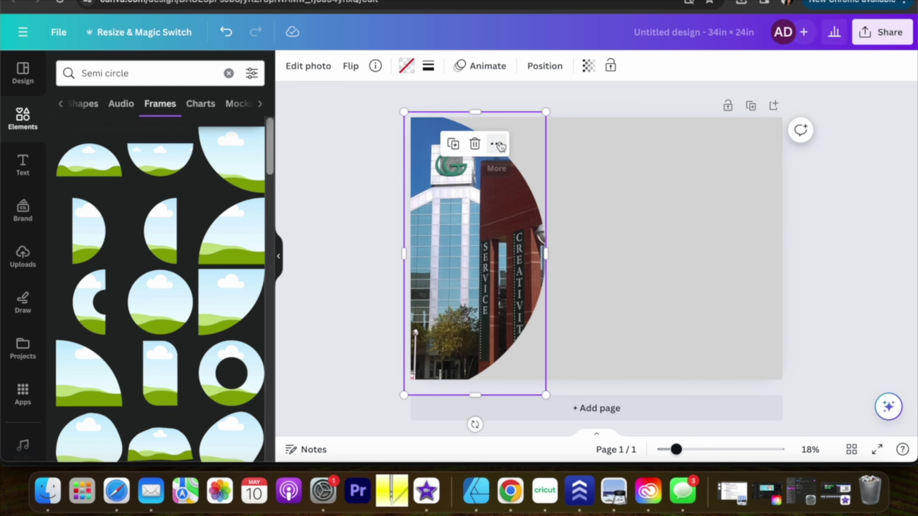
left_click_drag(509, 206, 508, 206)
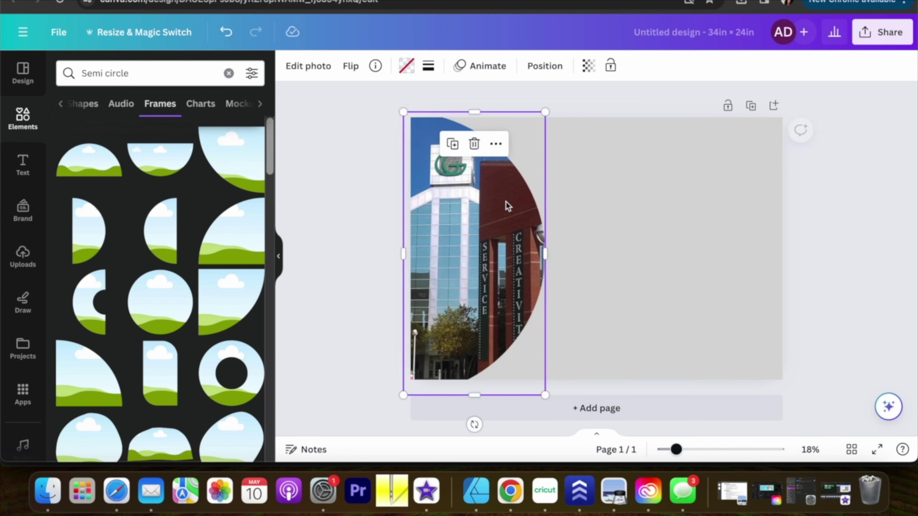
left_click(655, 144)
Eyedrop the campus logo's green to make the page background #3C8A76.
left_click(287, 69)
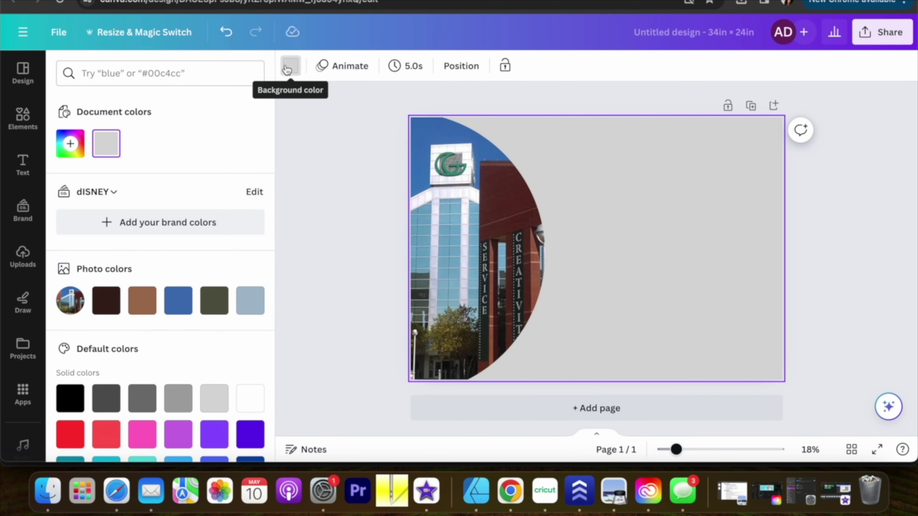
scroll(182, 328, "down", 4)
scroll(182, 329, "up", 3)
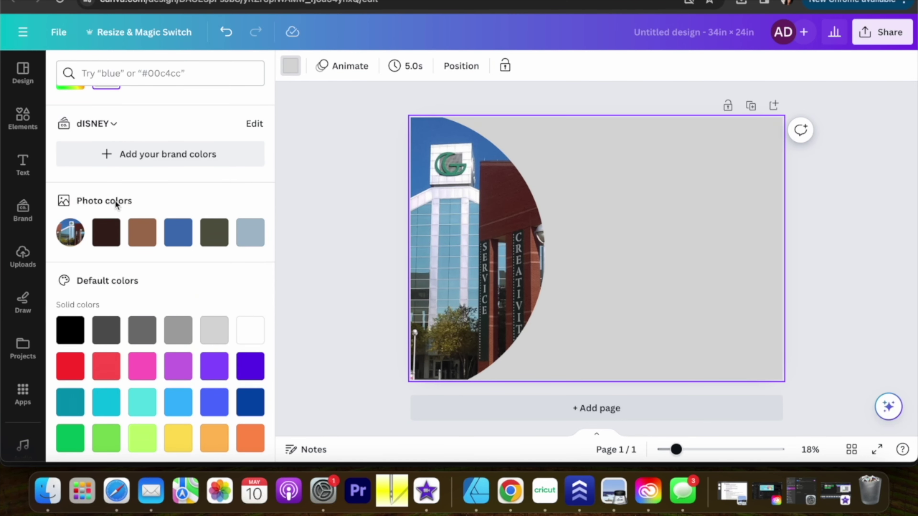
scroll(209, 233, "up", 2)
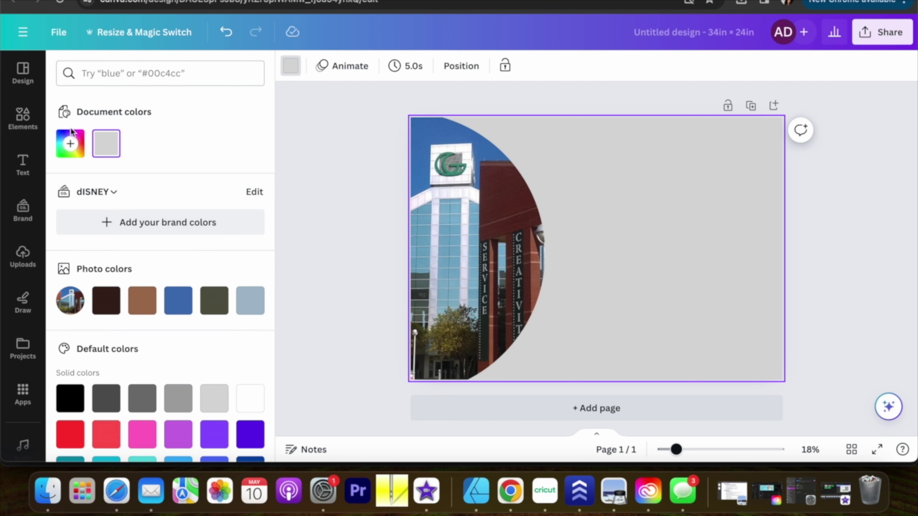
left_click(72, 146)
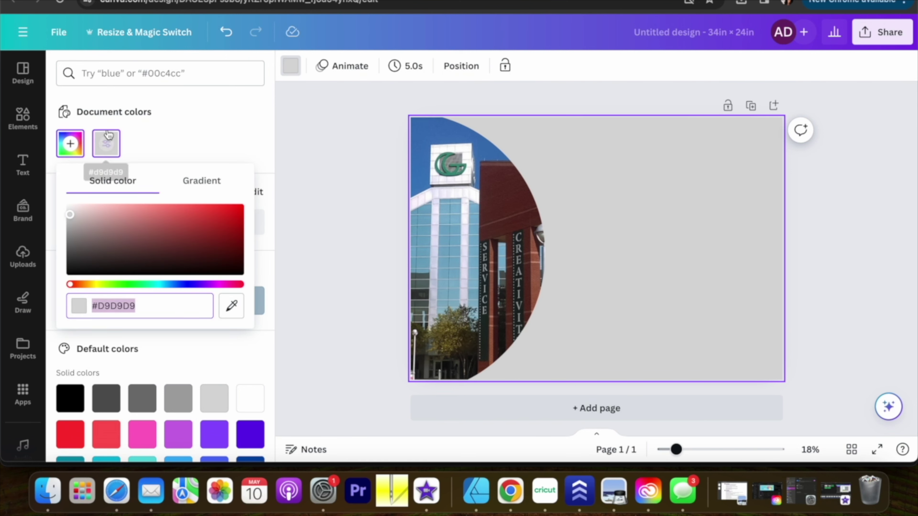
left_click(231, 304)
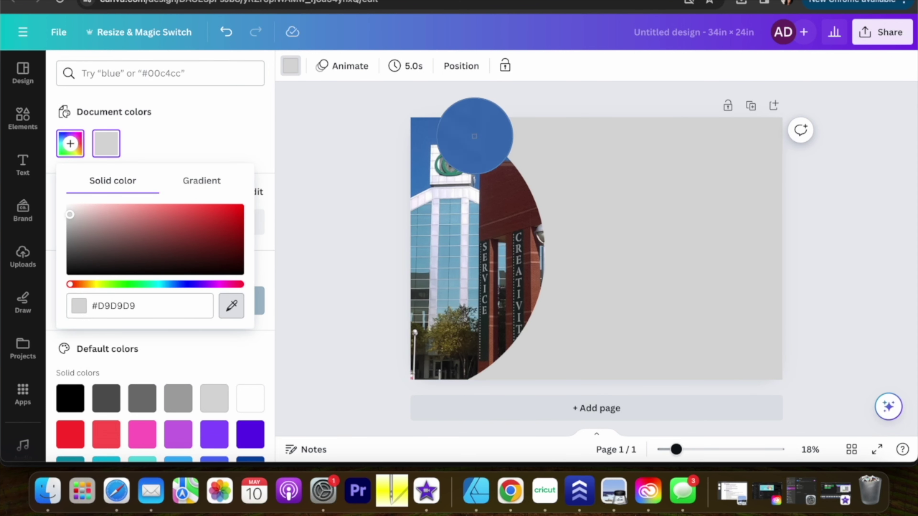
left_click(457, 170)
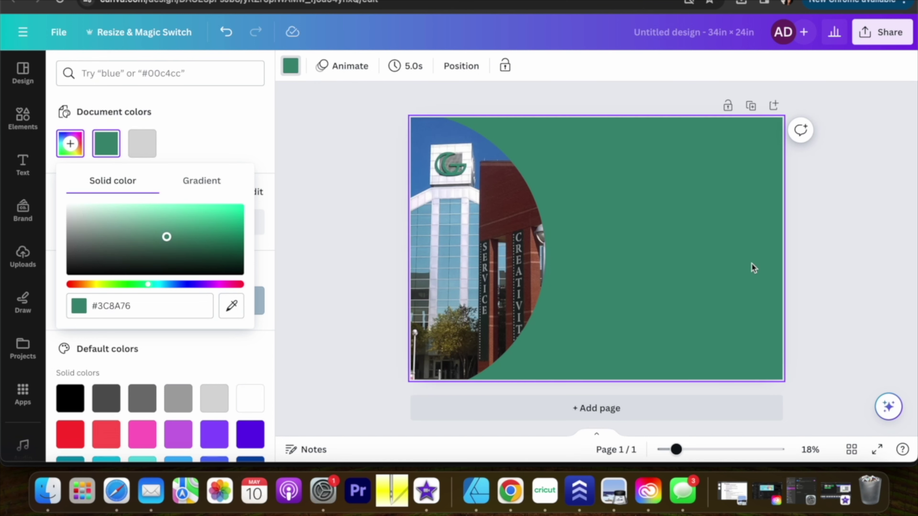
left_click(902, 239)
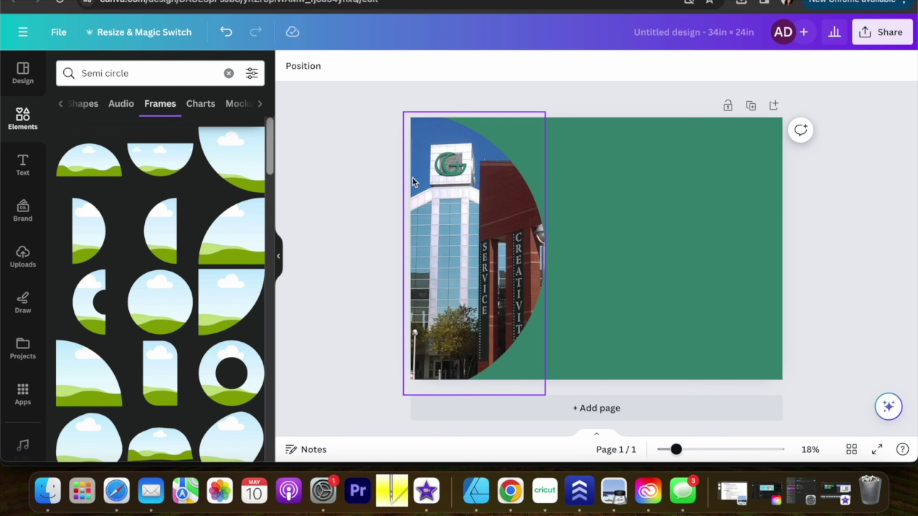
left_click(23, 252)
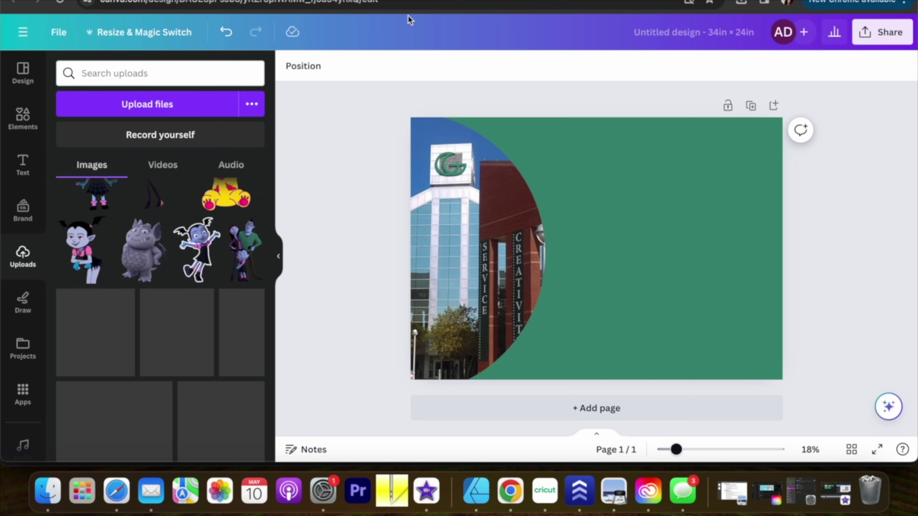
Add the uploaded cap photo, crop its bottom, enlarge it, and overlap it on the campus photo's curve.
scroll(101, 337, "up", 3)
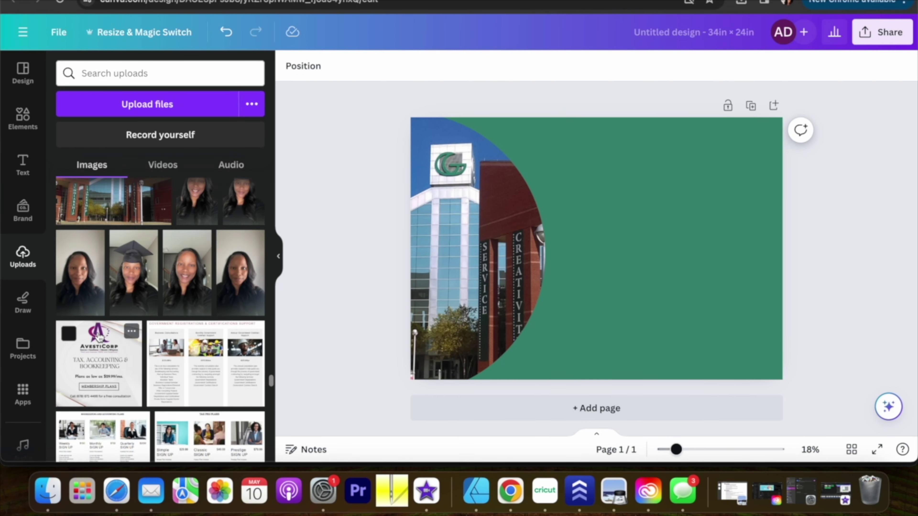
scroll(183, 254, "up", 2)
left_click(258, 256)
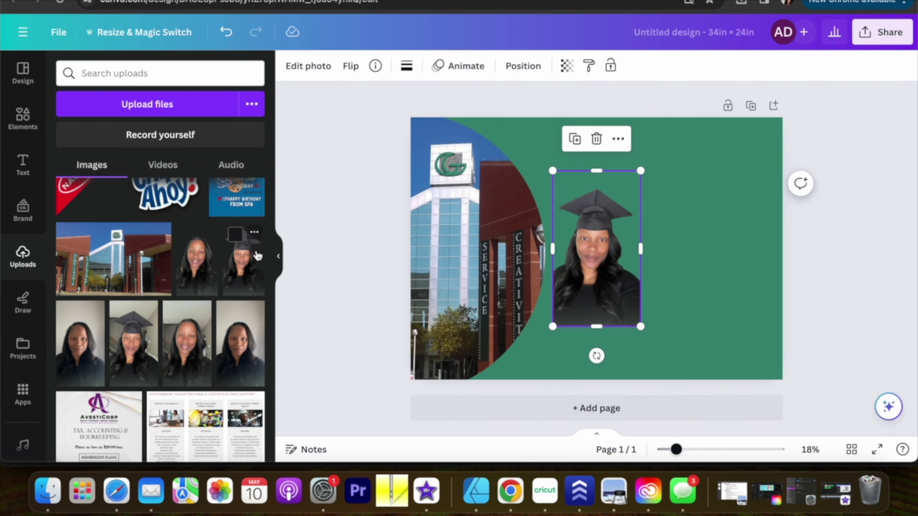
left_click(686, 275)
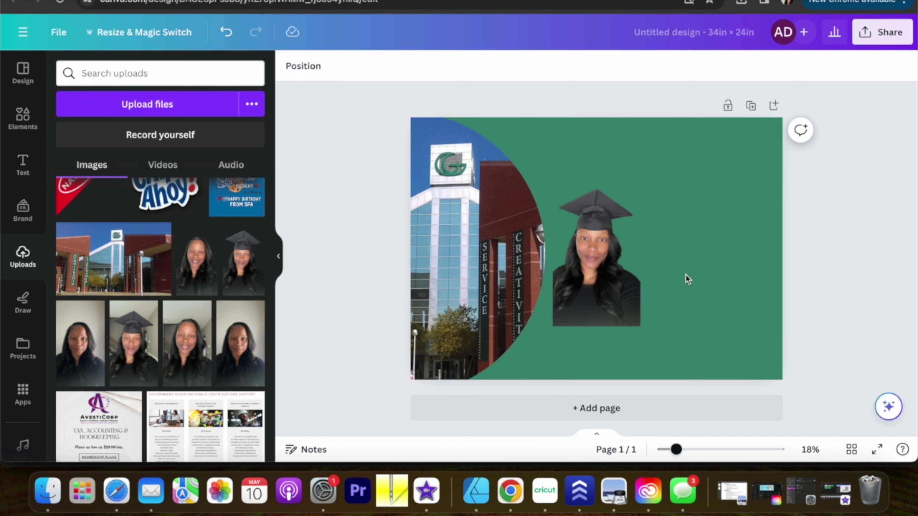
left_click(599, 326)
left_click(595, 305)
left_click_drag(596, 324, 571, 359)
left_click_drag(607, 261, 657, 191)
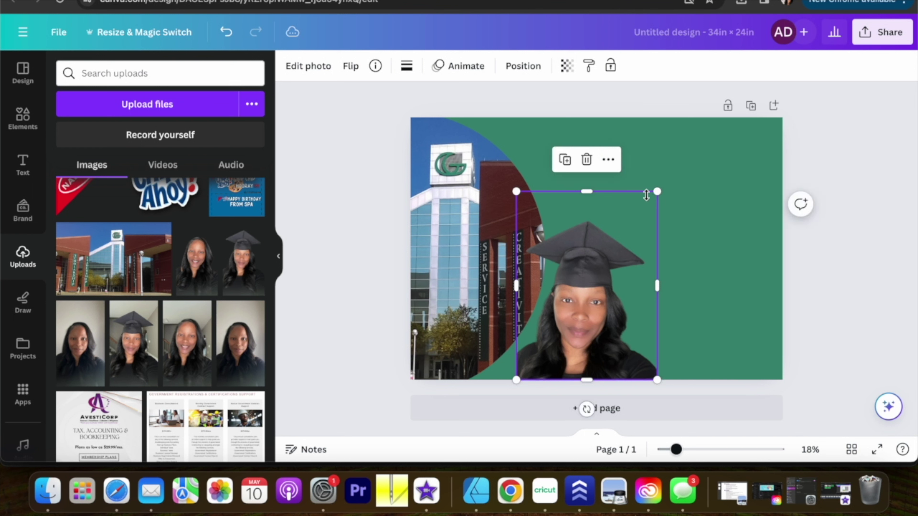
mouse_move(592, 275)
left_mouse_down()
mouse_move(556, 279)
mouse_move(583, 271)
mouse_move(577, 266)
left_mouse_up()
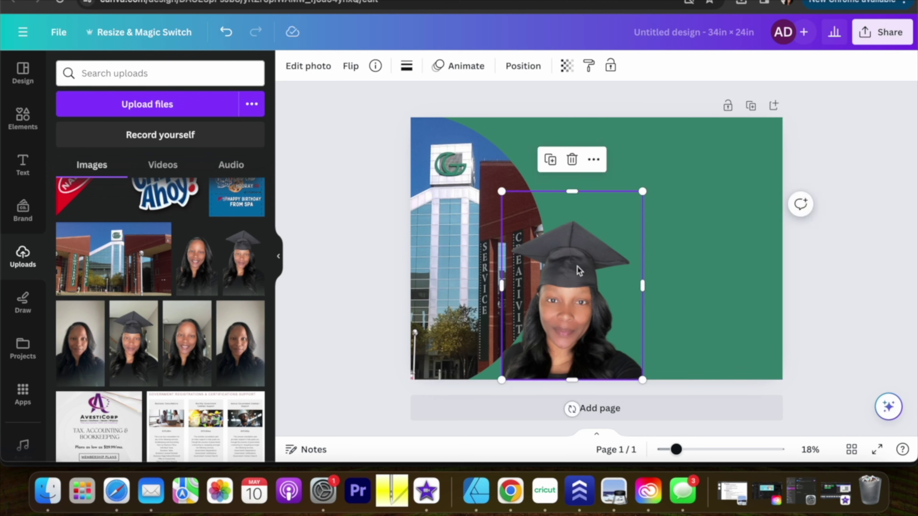
left_click(705, 160)
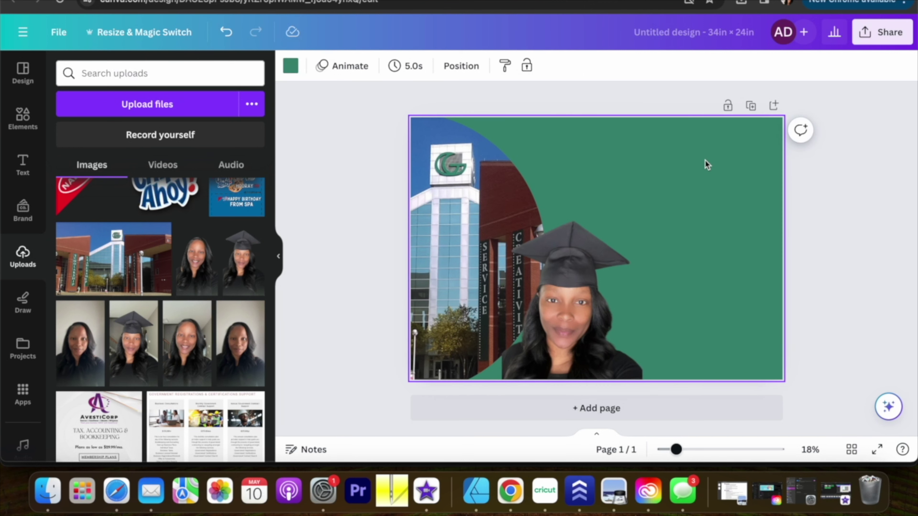
Search Elements for CONGRATS GRAD under All and add the Congratulations! graphic.
left_click(117, 72)
key("super+a")
key("BackSpace")
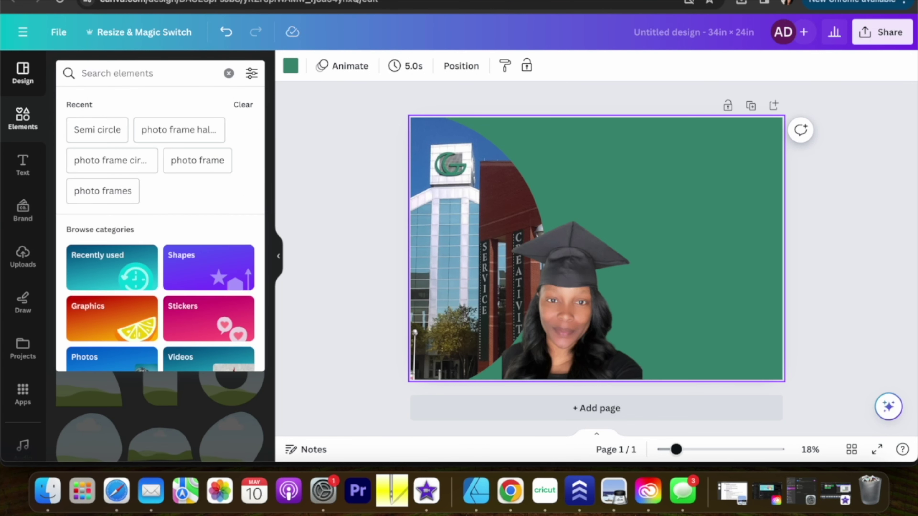
type("grad")
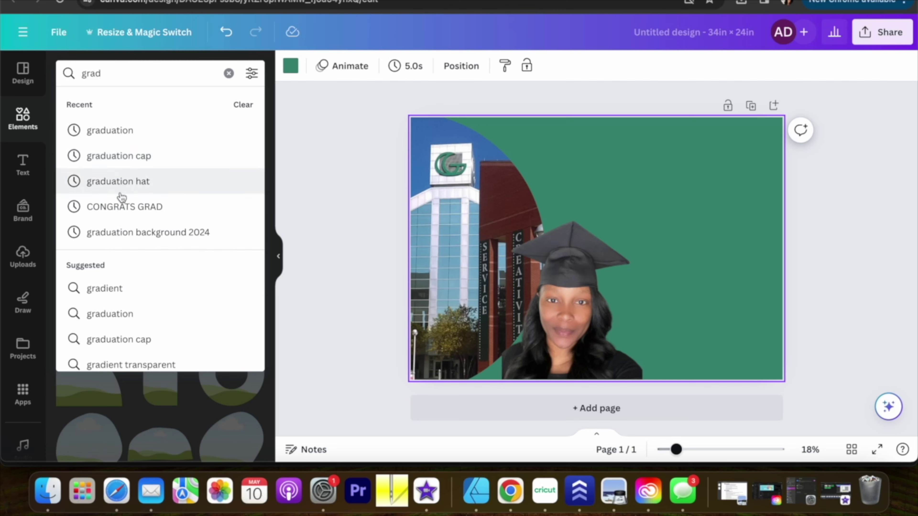
left_click(120, 206)
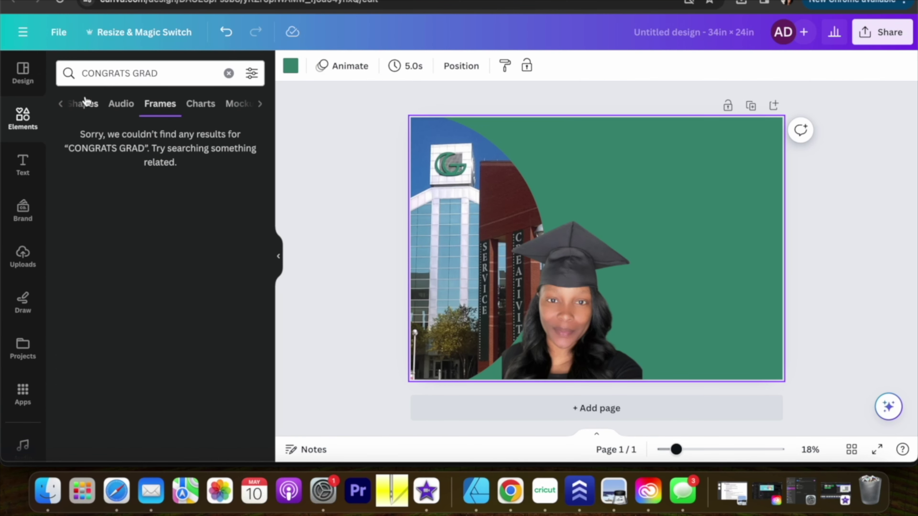
left_click(85, 103)
left_click(60, 103)
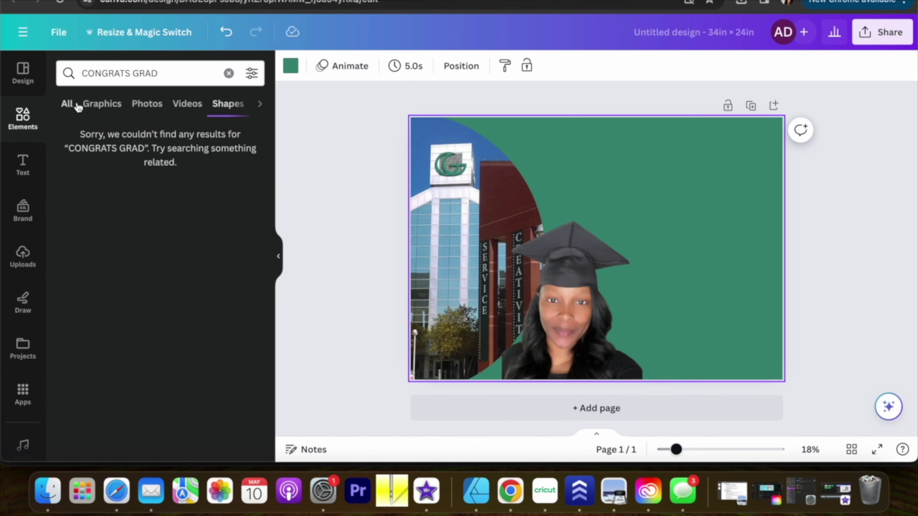
left_click(68, 104)
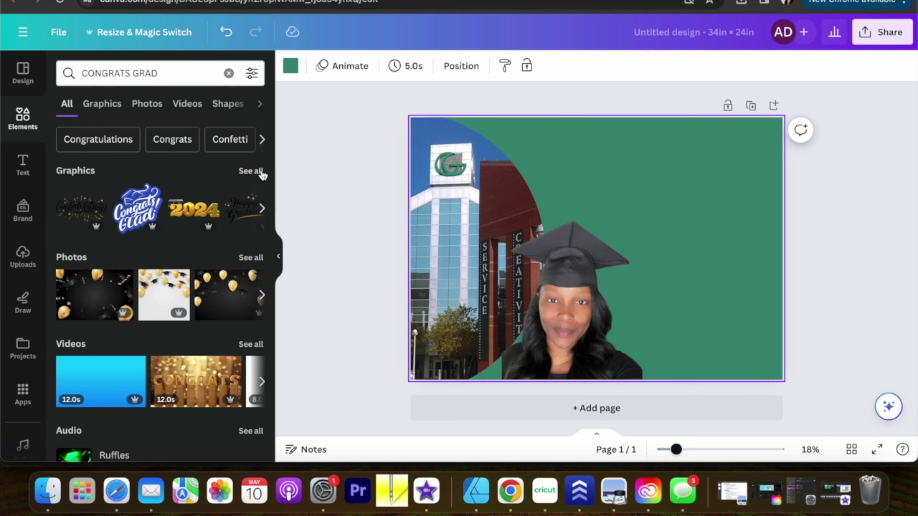
left_click(78, 212)
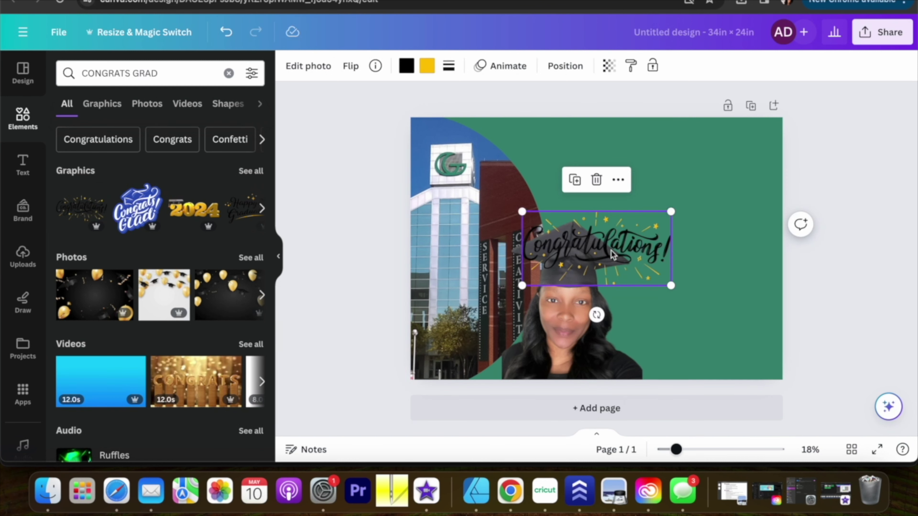
Move the Congratulations! graphic to the upper right and enlarge it across the top.
left_click_drag(611, 250, 661, 176)
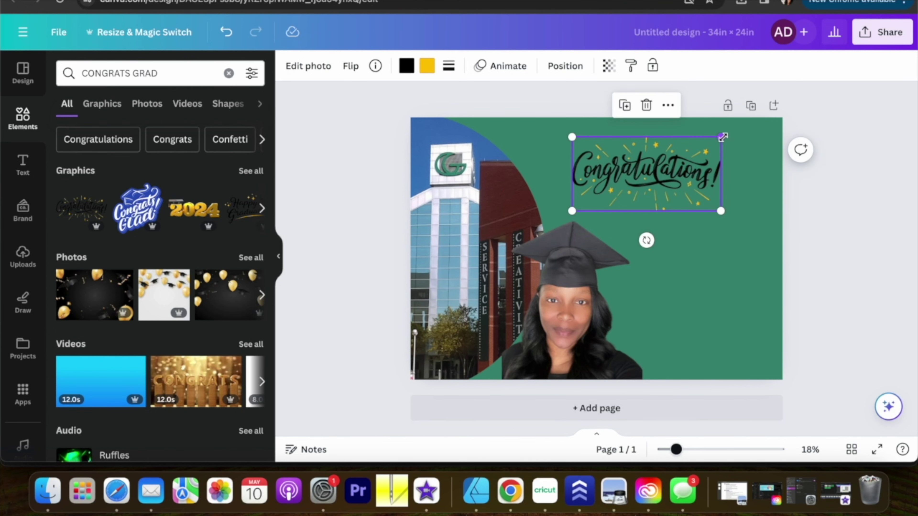
left_click_drag(722, 136, 789, 103)
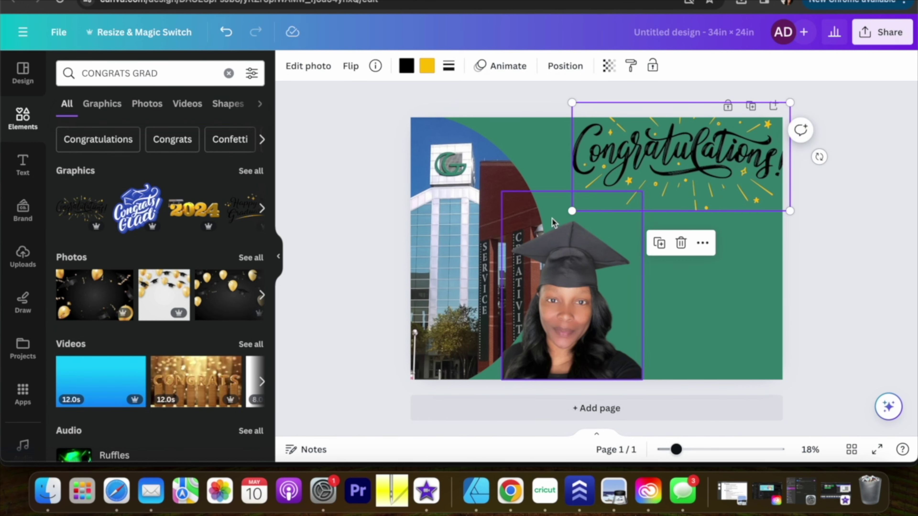
left_click_drag(572, 211, 544, 259)
left_click_drag(645, 173, 634, 179)
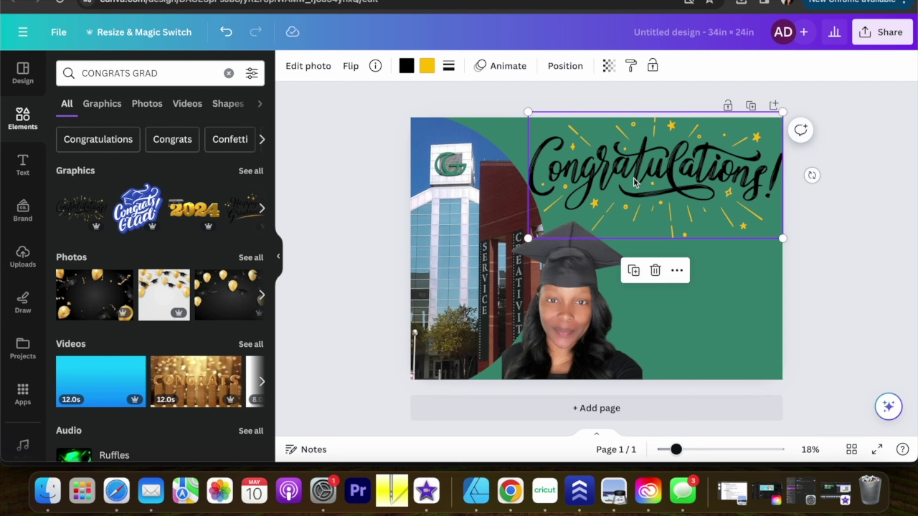
left_click(839, 312)
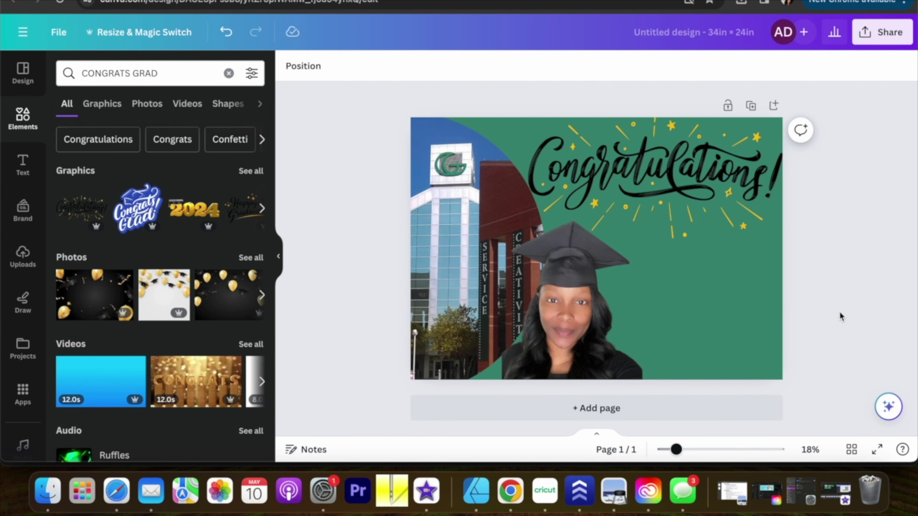
left_click(246, 173)
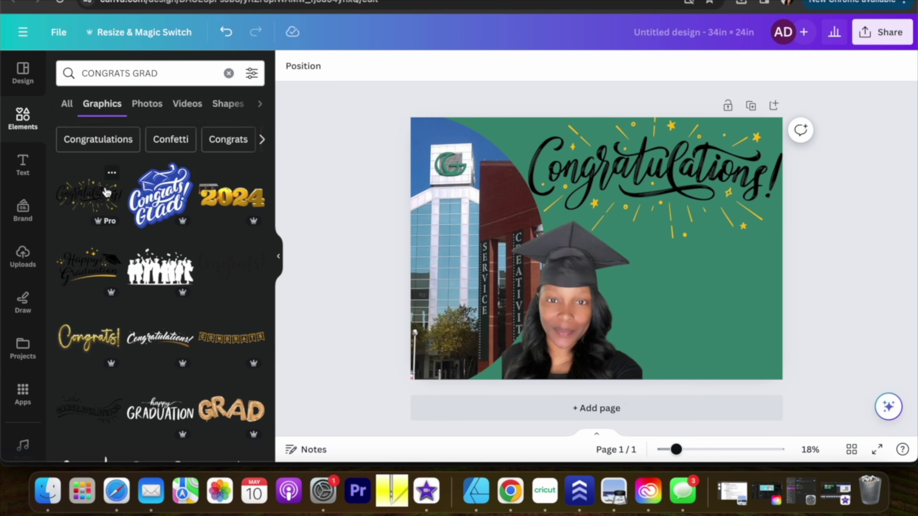
left_click(113, 176)
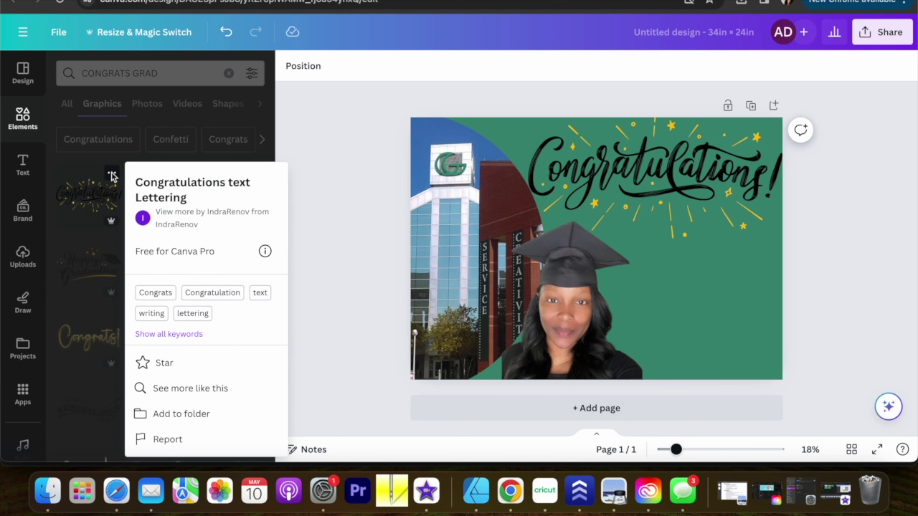
left_click(185, 388)
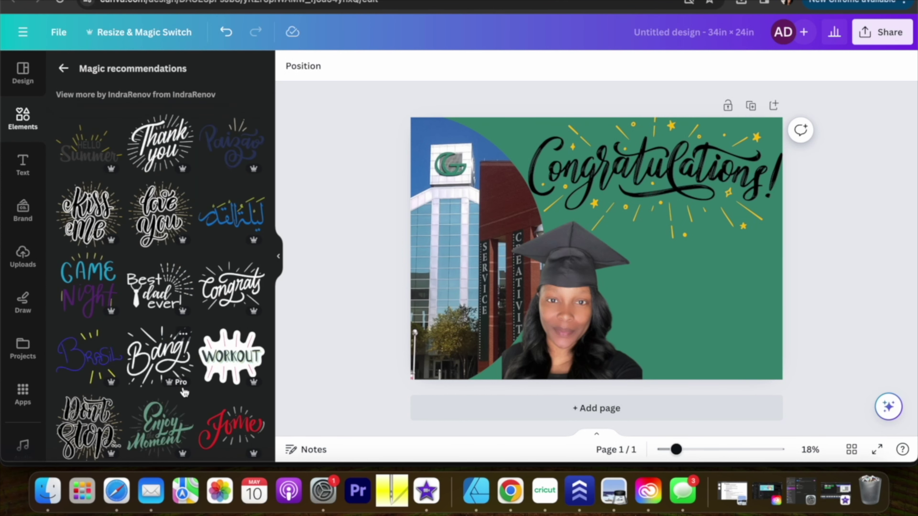
scroll(185, 392, "down", 2)
scroll(163, 253, "up", 2)
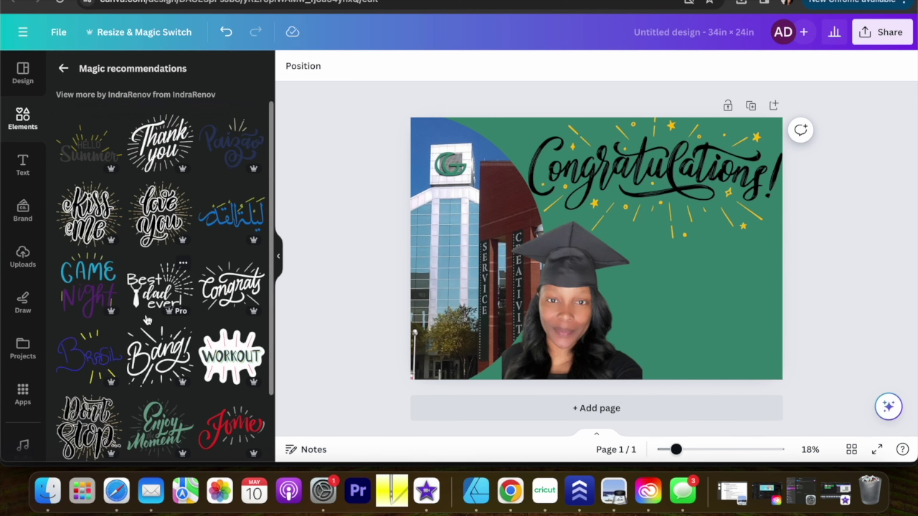
left_click(61, 68)
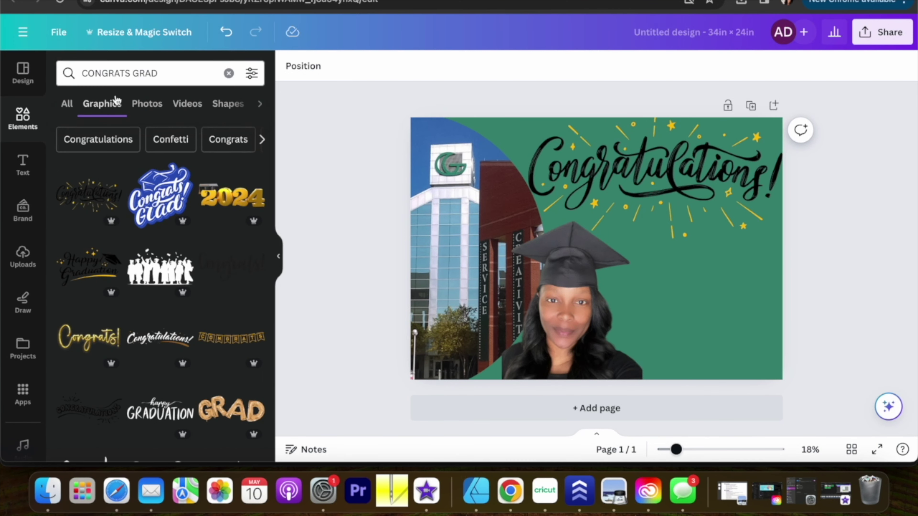
scroll(145, 221, "down", 2)
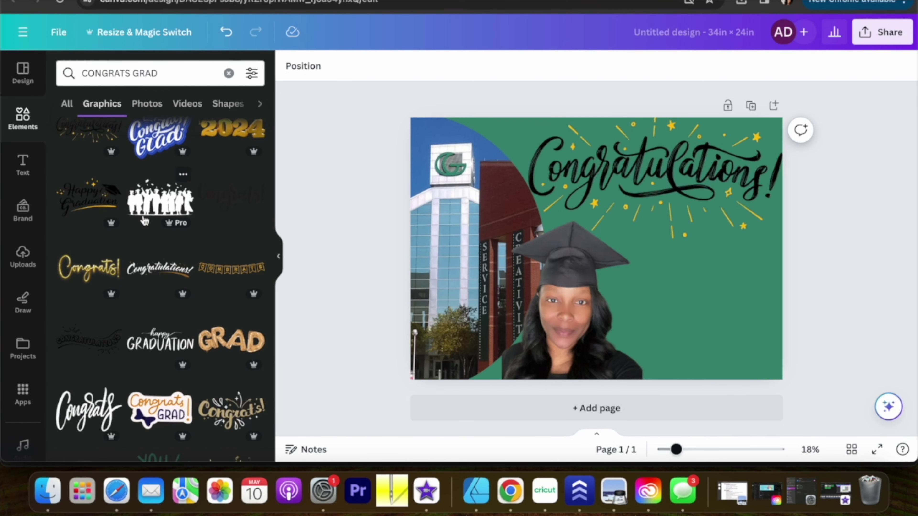
scroll(144, 220, "down", 5)
scroll(144, 221, "down", 5)
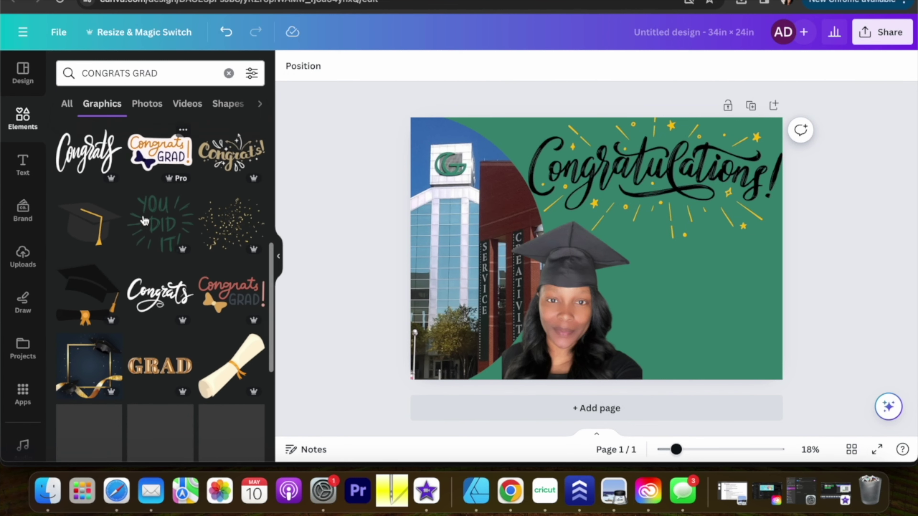
scroll(145, 220, "down", 2)
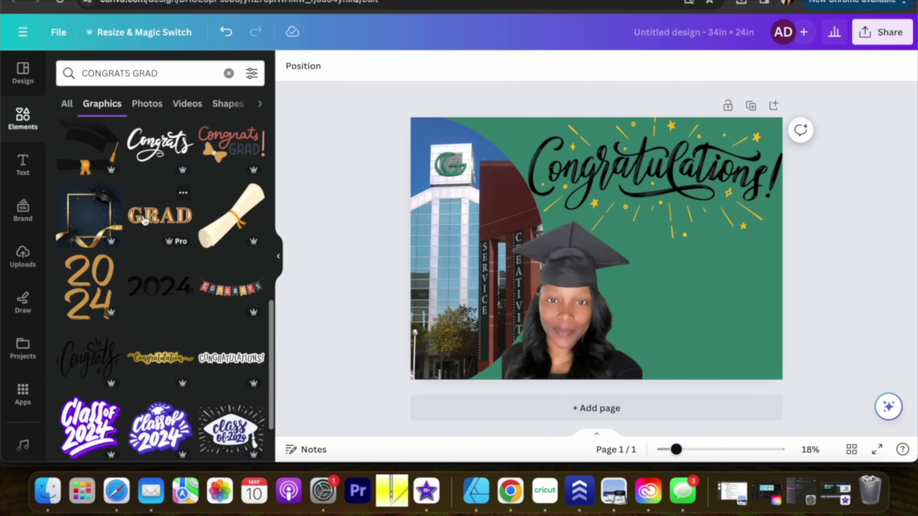
left_click(105, 213)
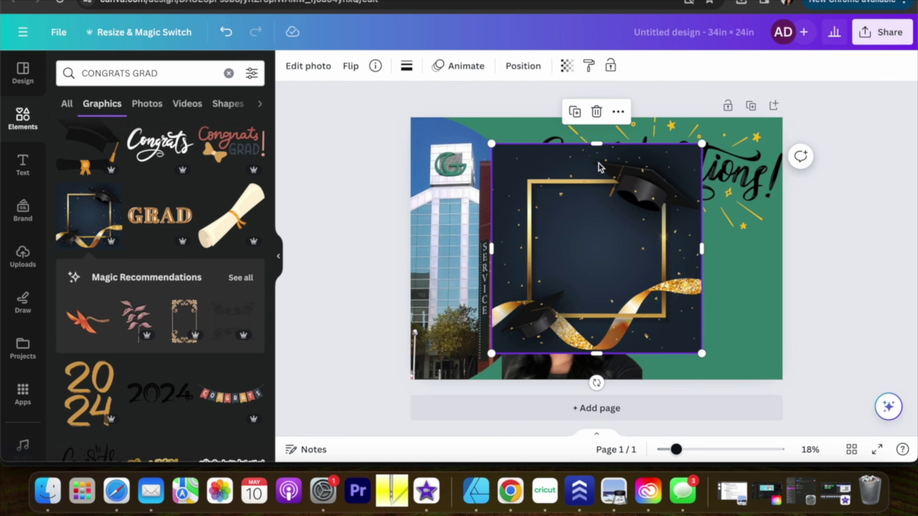
left_click(596, 111)
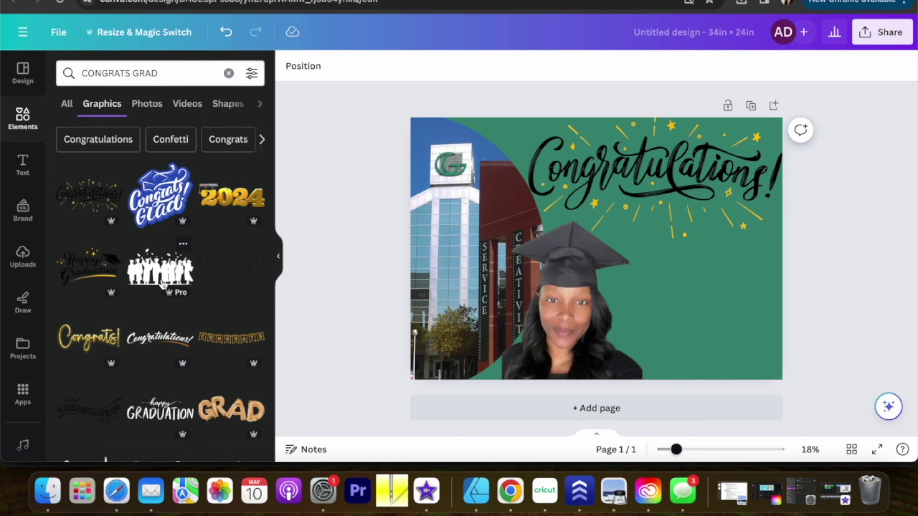
Add a text box with the graduate's first name and place it beside the cut-out.
left_click(18, 166)
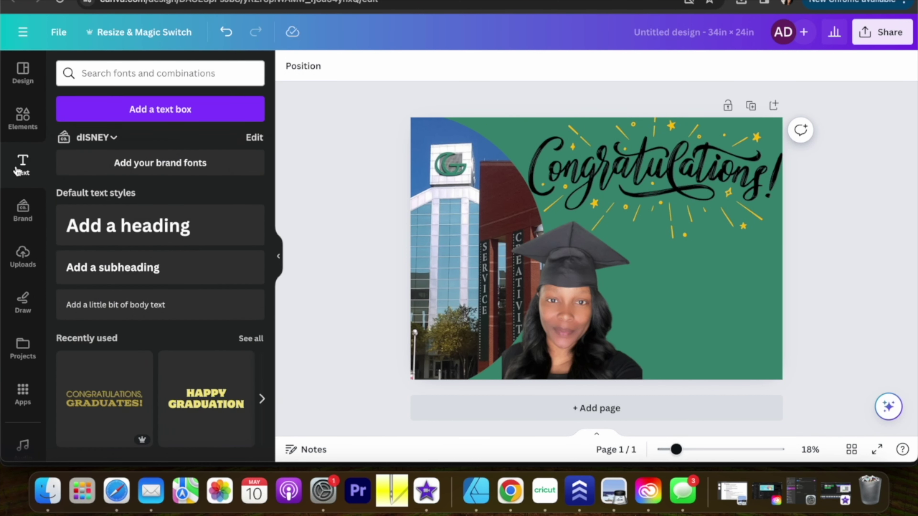
left_click(158, 110)
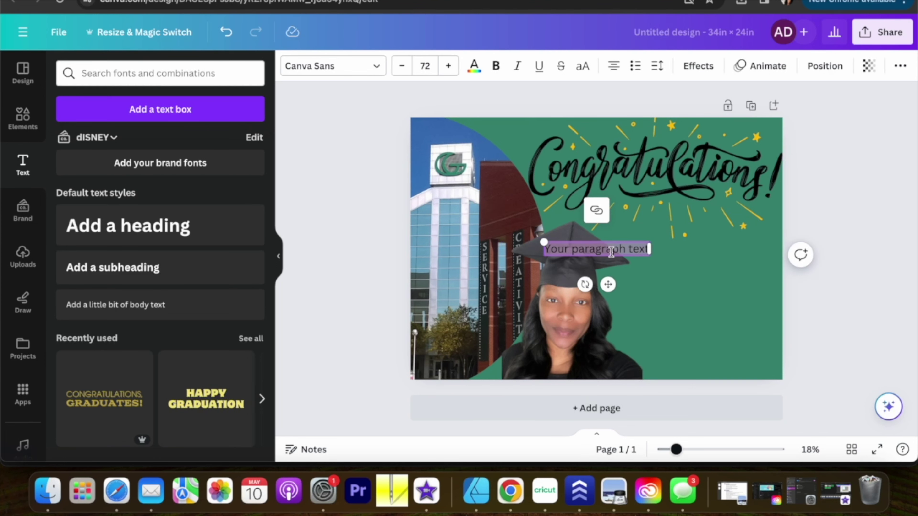
double_click(602, 252)
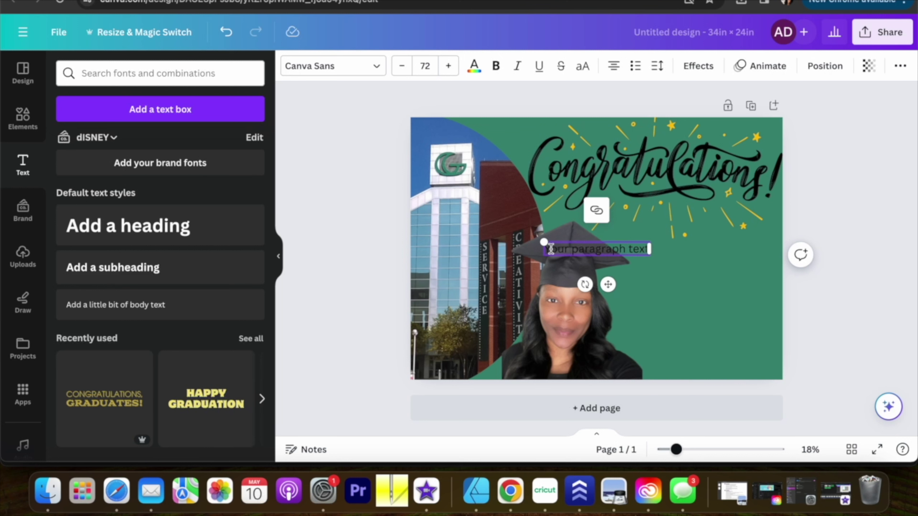
type("Y")
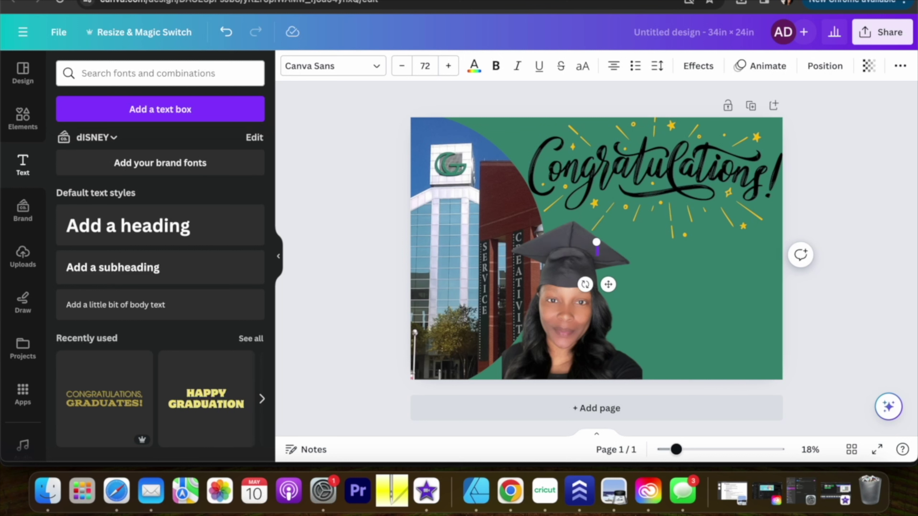
type("PRIL")
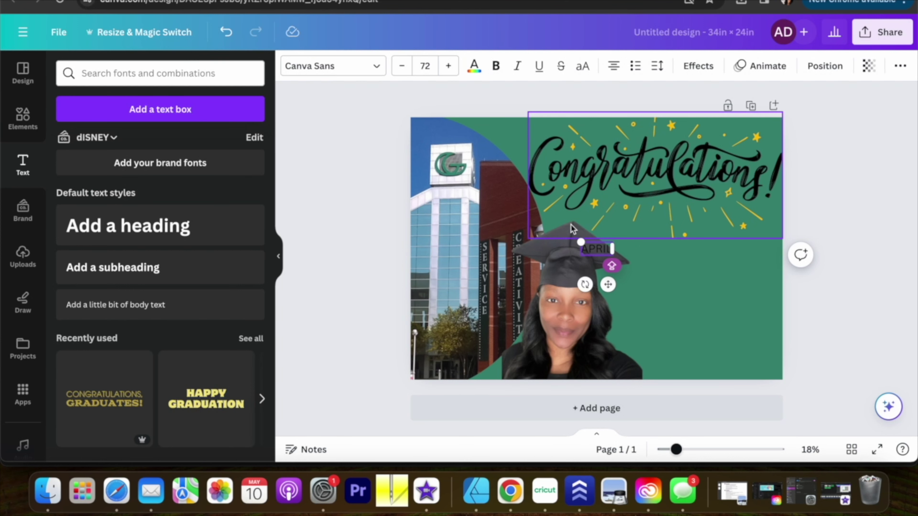
left_click_drag(607, 284, 698, 291)
Try TAN Ashford, then set the name in Brim Narrow at size 200 and enlarge it.
left_click(377, 68)
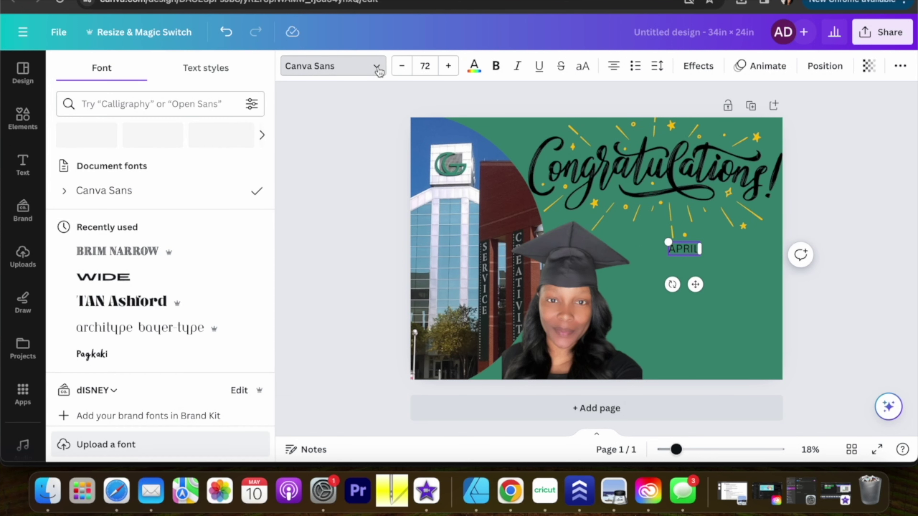
left_click(125, 302)
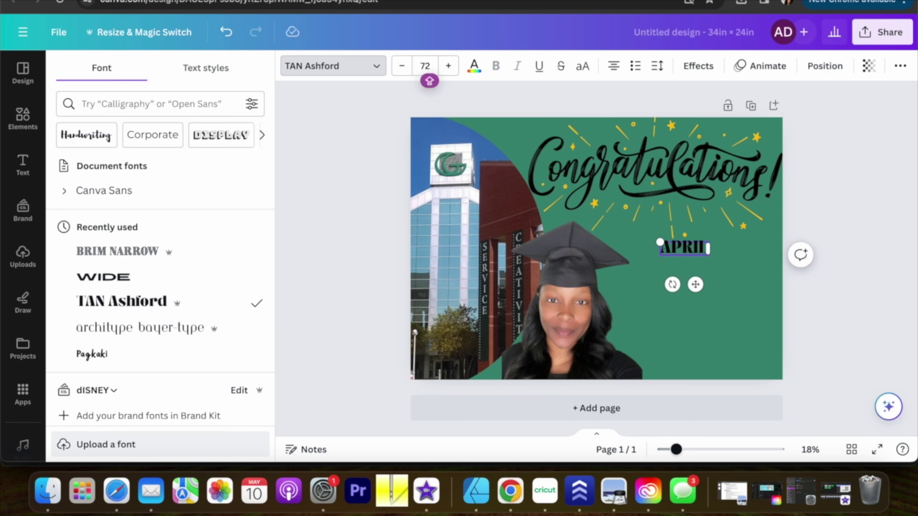
key("BackSpace")
key("BackSpace")
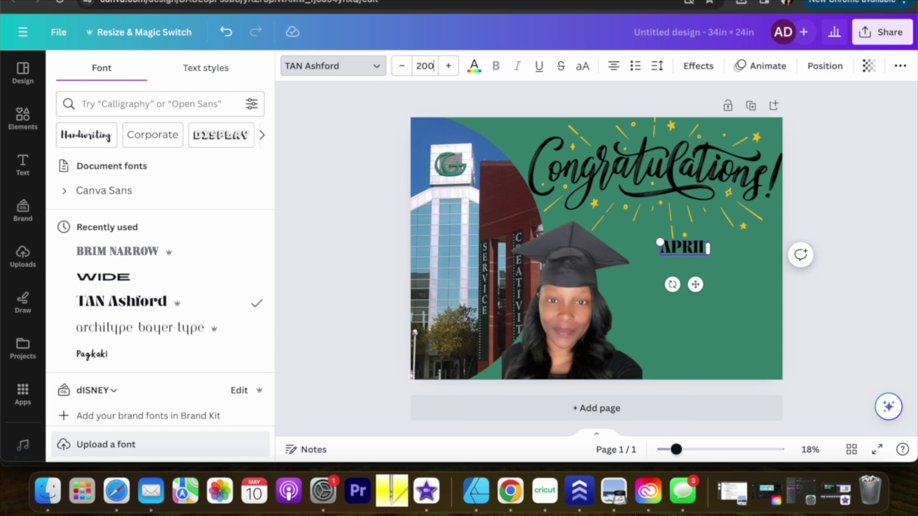
key("Return")
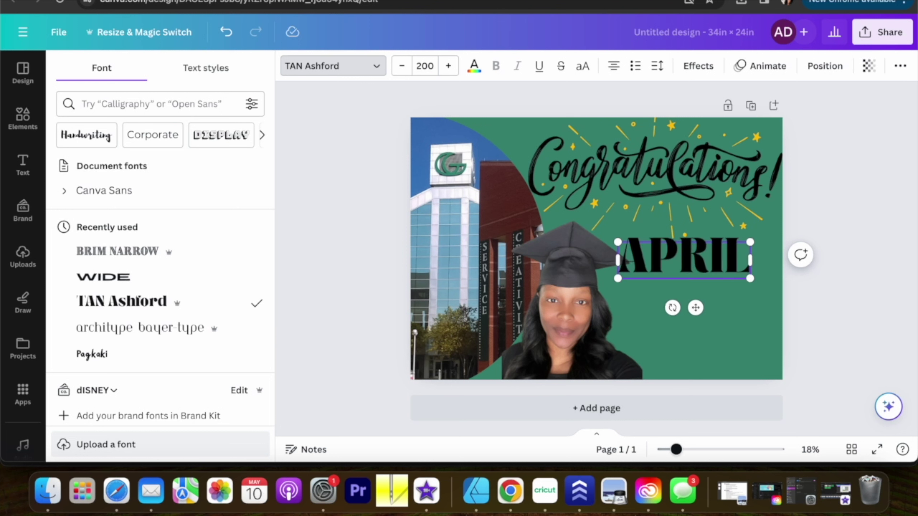
left_click(135, 254)
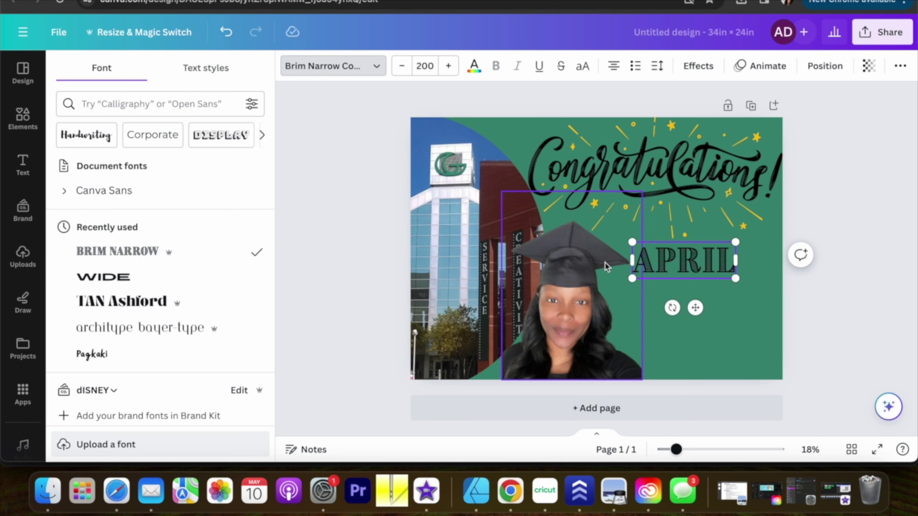
left_click_drag(633, 279, 572, 299)
Fit the name, now size 282, just below Congratulations and right of the cut-out.
double_click(659, 268)
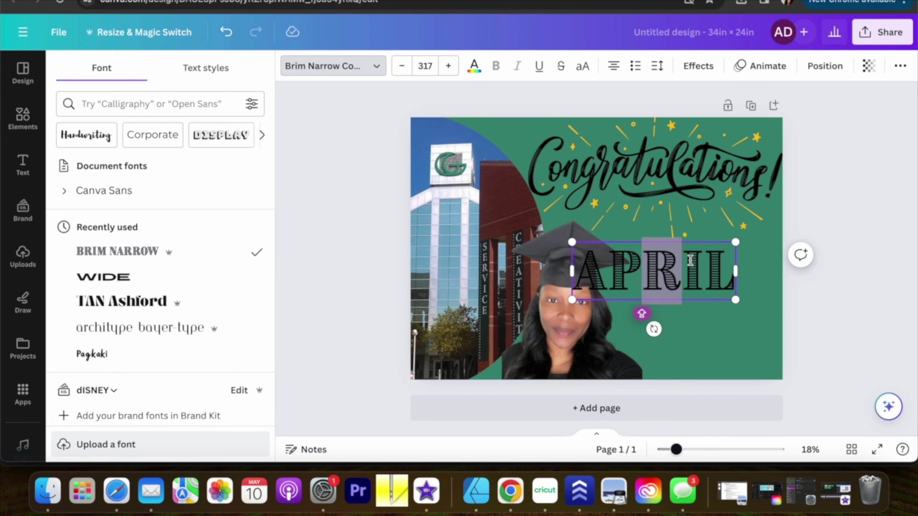
left_click(705, 284)
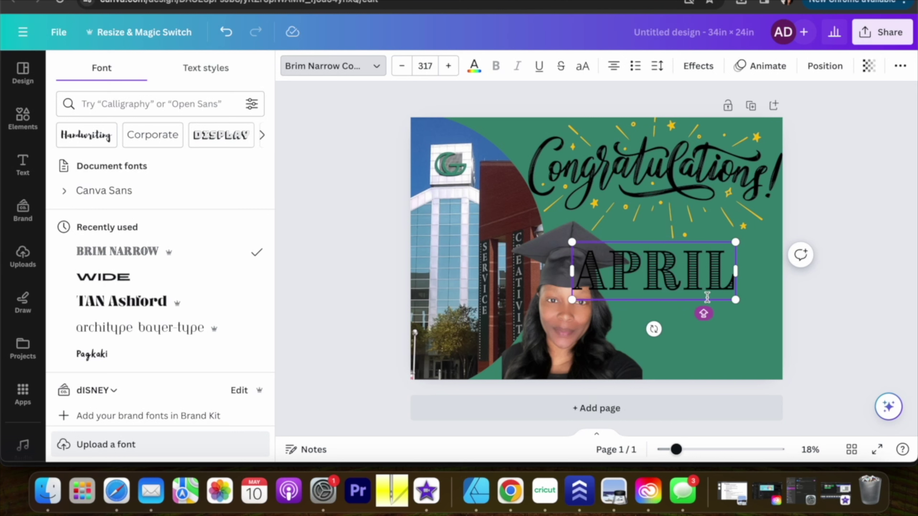
key("Escape")
left_click_drag(685, 274, 717, 253)
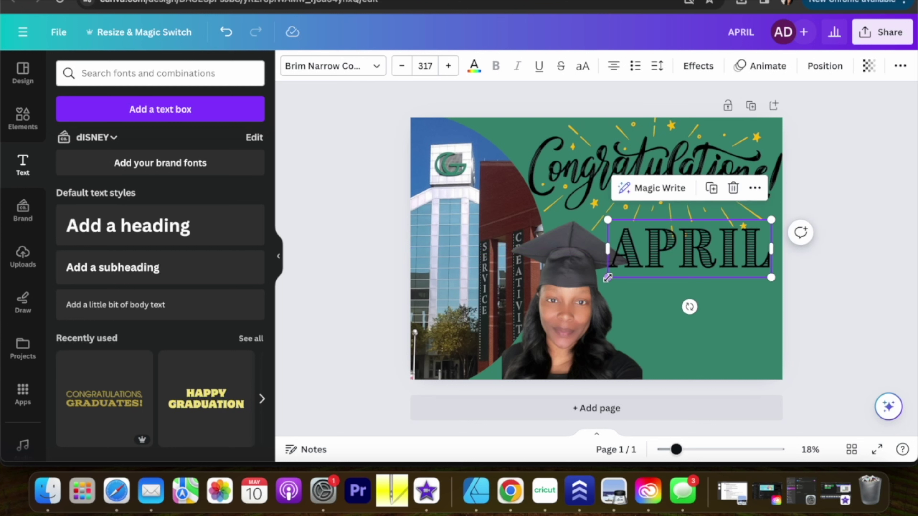
left_click_drag(610, 271, 674, 266)
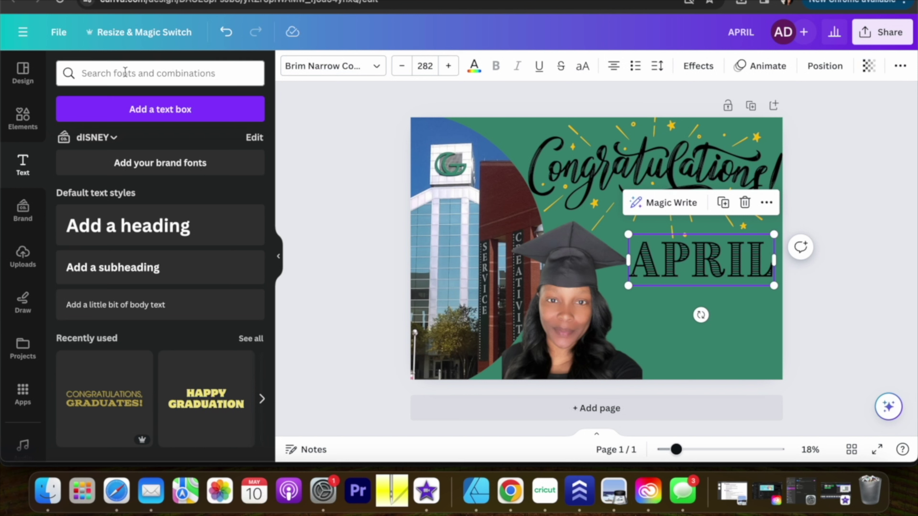
Search graphics for 'class of 2024', try a Class of 2024 graphic under the name, then delete it.
left_click(22, 117)
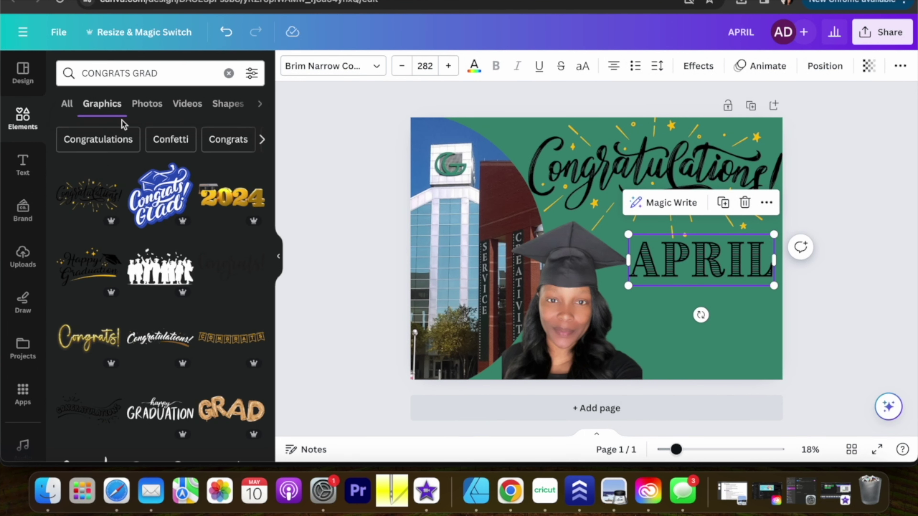
scroll(206, 283, "down", 3)
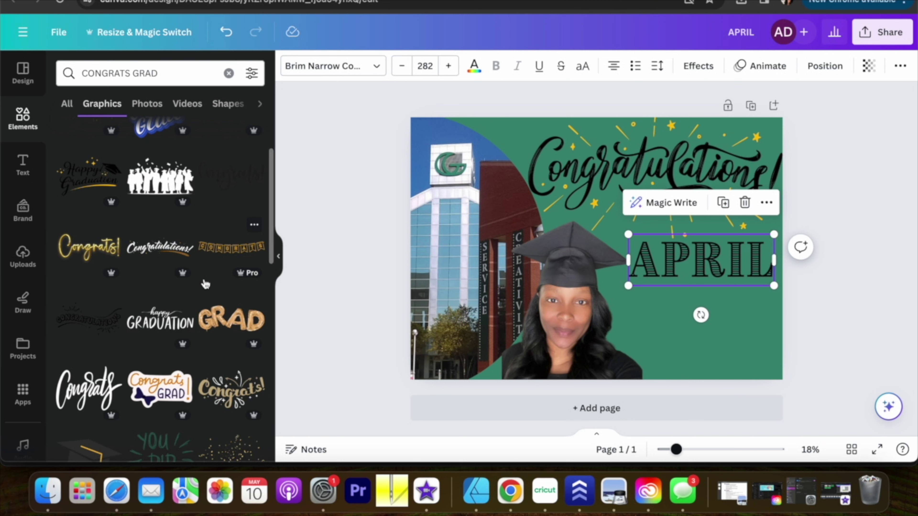
scroll(205, 283, "down", 3)
scroll(188, 180, "up", 6)
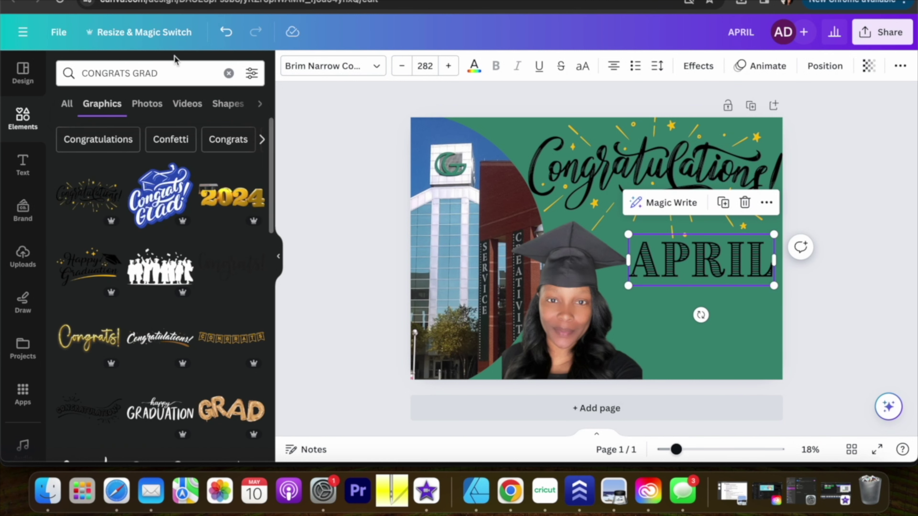
left_click(167, 72)
type("cla")
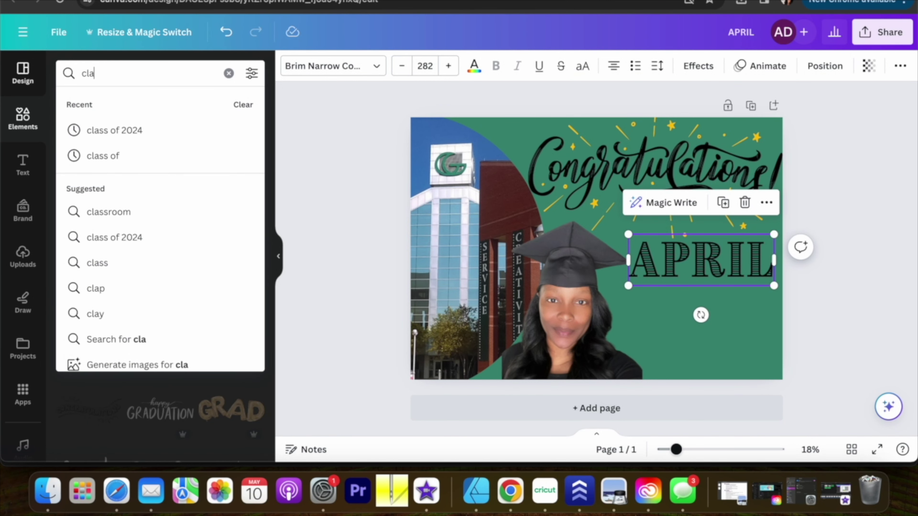
type("ss")
left_click(88, 135)
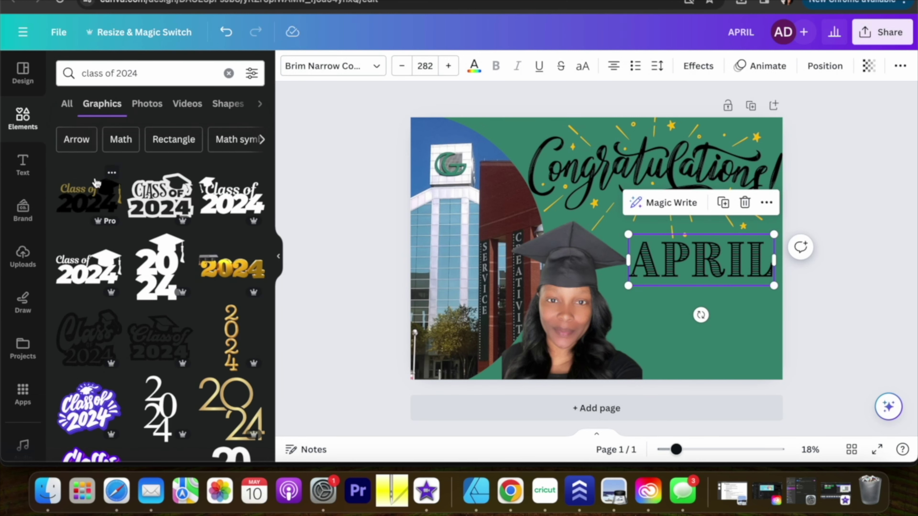
left_click(102, 192)
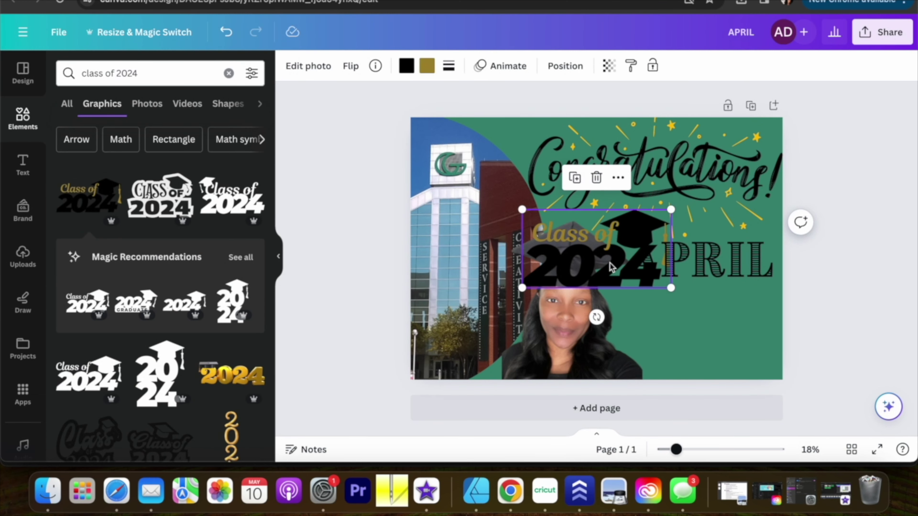
left_click_drag(604, 264, 704, 329)
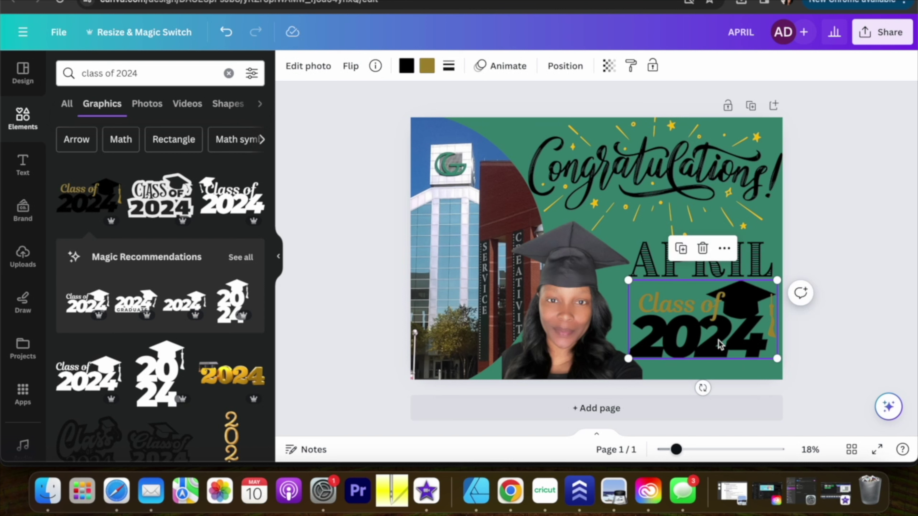
key("Delete")
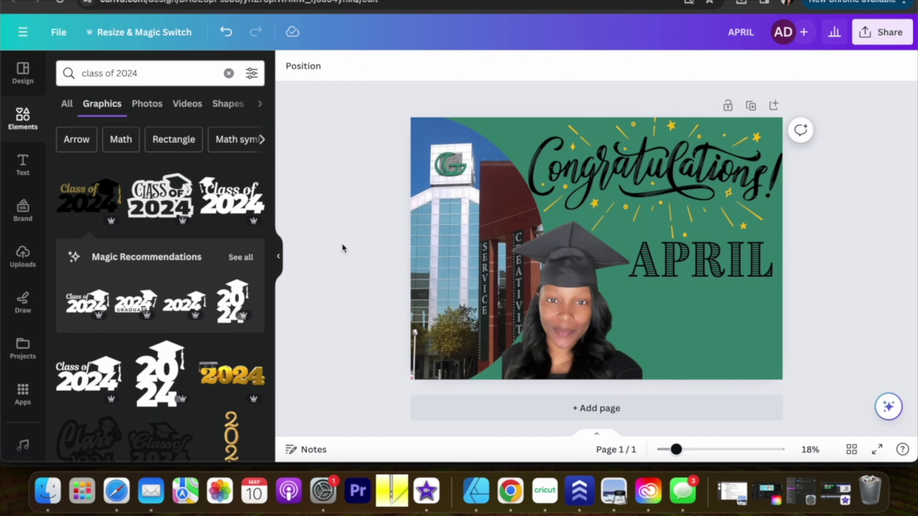
left_click_drag(144, 75, 27, 67)
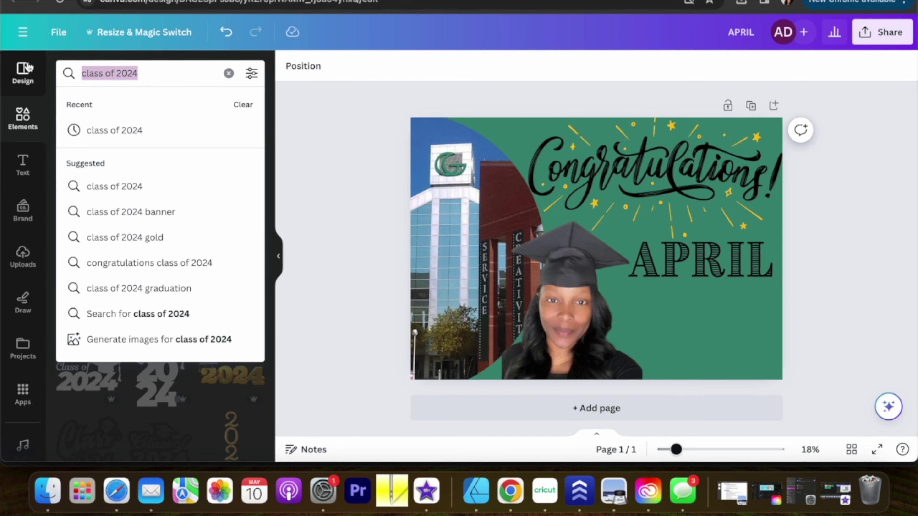
Search graphics for graduation, then try a confetti graphic and delete it.
type("c")
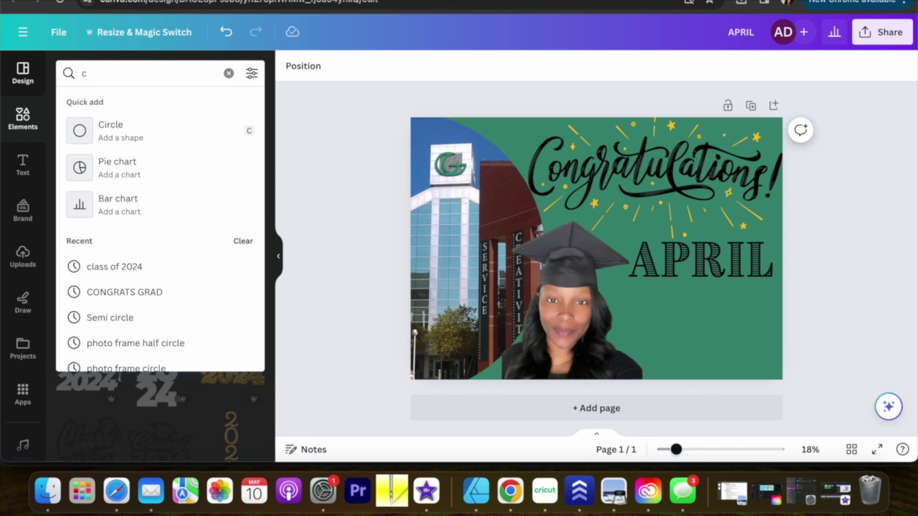
key("BackSpace")
type("gra")
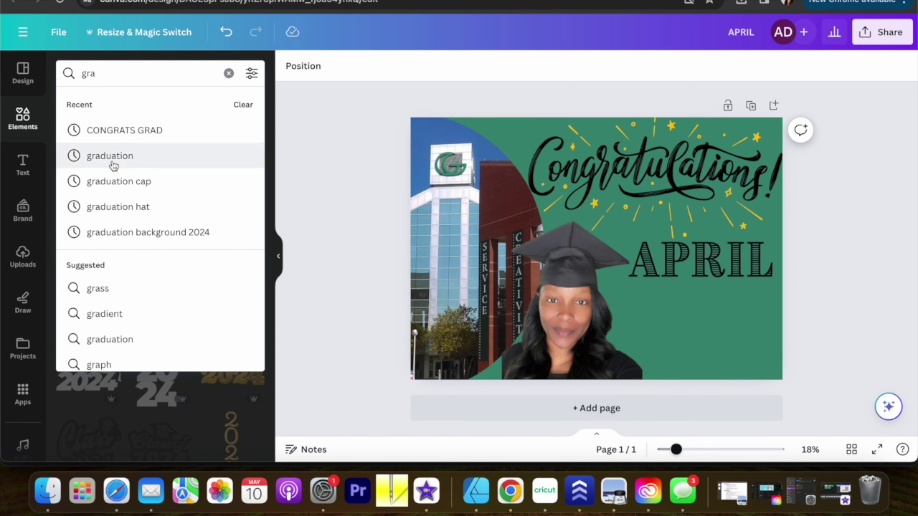
left_click(113, 160)
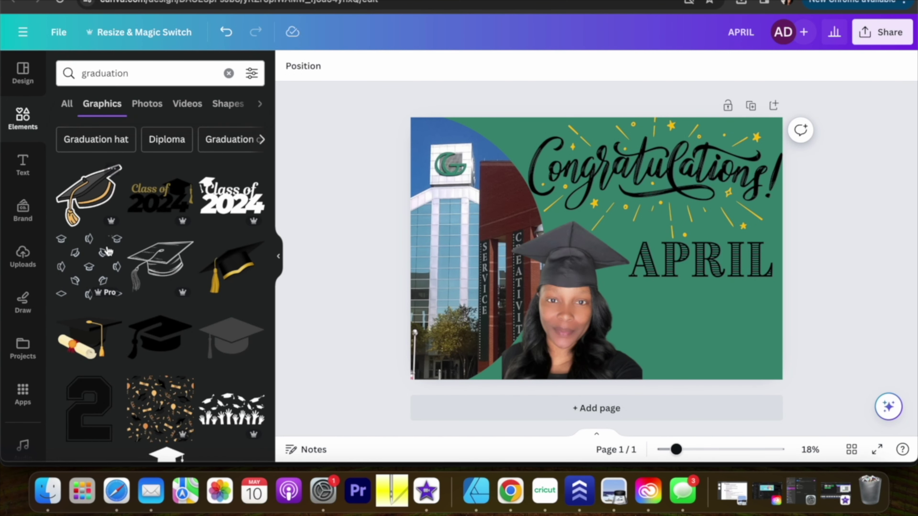
scroll(110, 255, "down", 3)
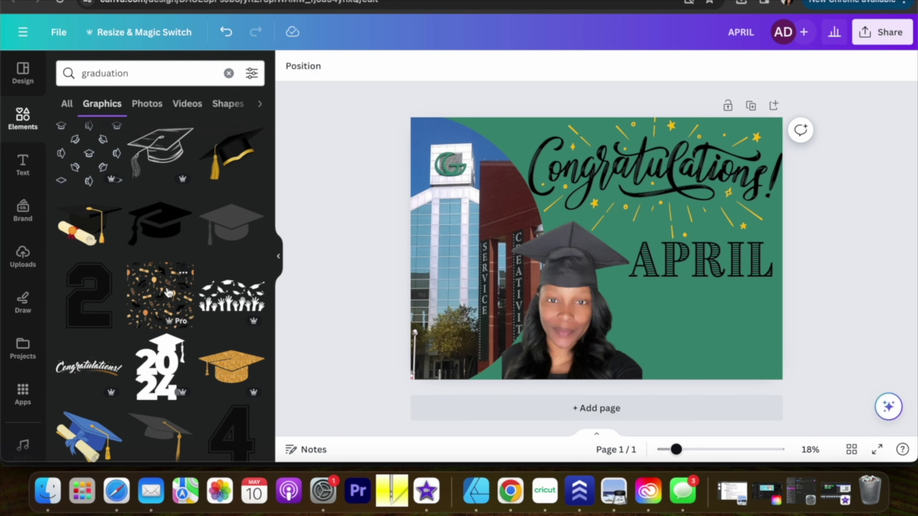
left_click(168, 292)
left_click_drag(578, 260, 677, 352)
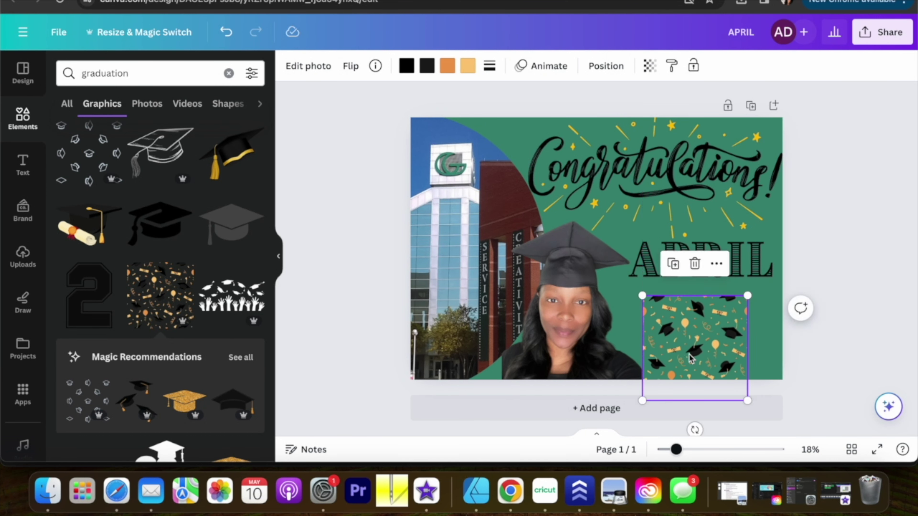
key("Delete")
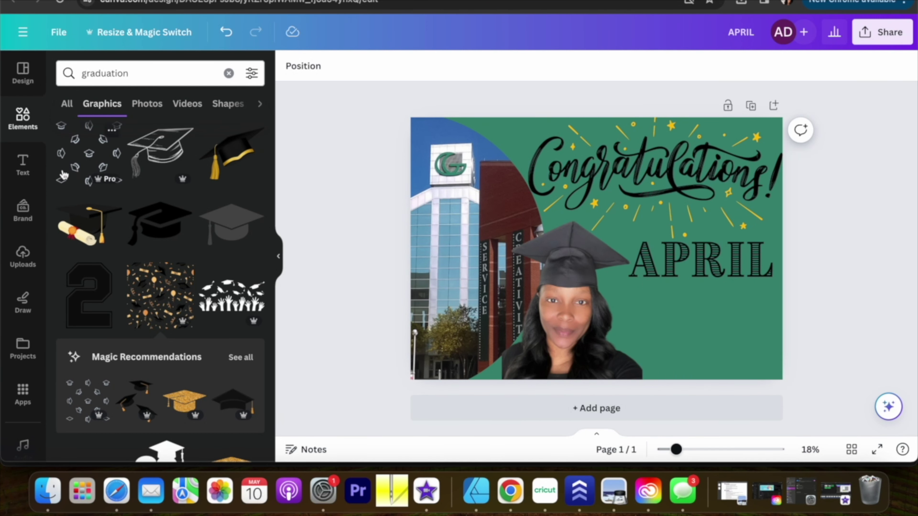
Add the graduation cap pattern below the name, lower its transparency, and duplicate it leftward.
left_click(90, 401)
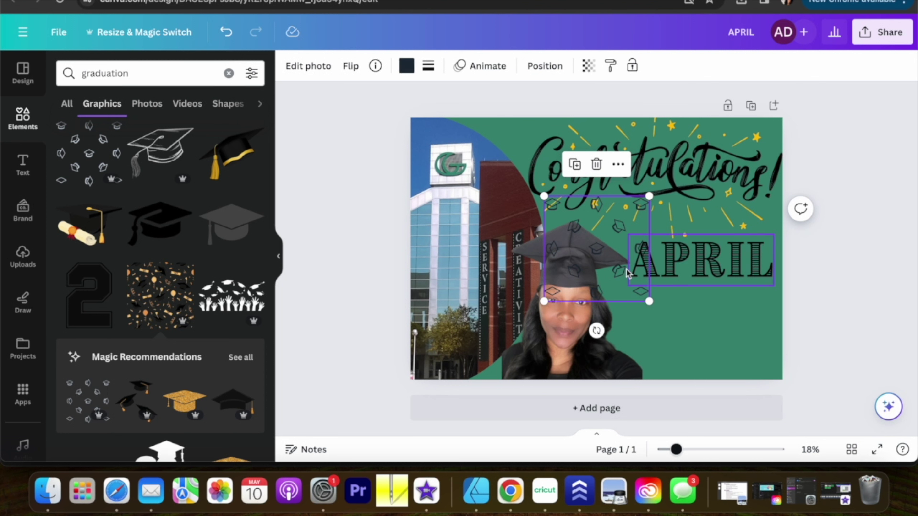
left_click_drag(627, 274, 729, 347)
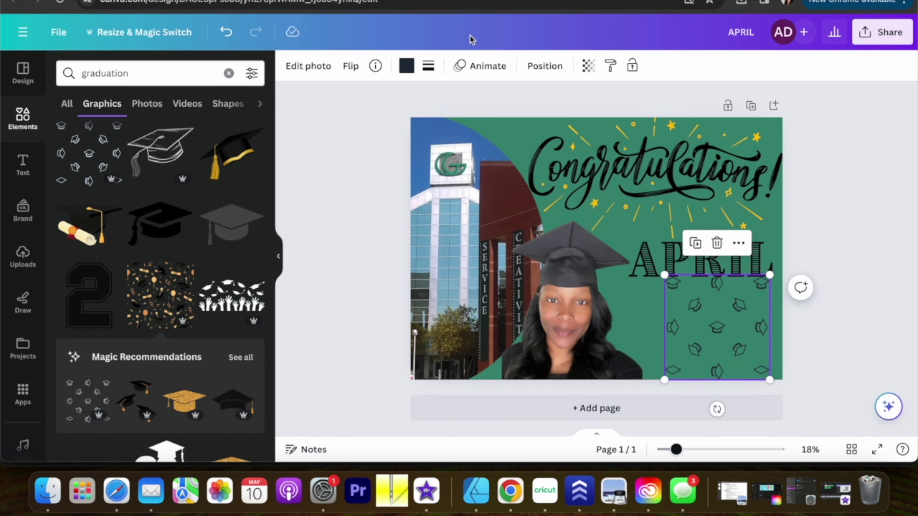
left_click(587, 67)
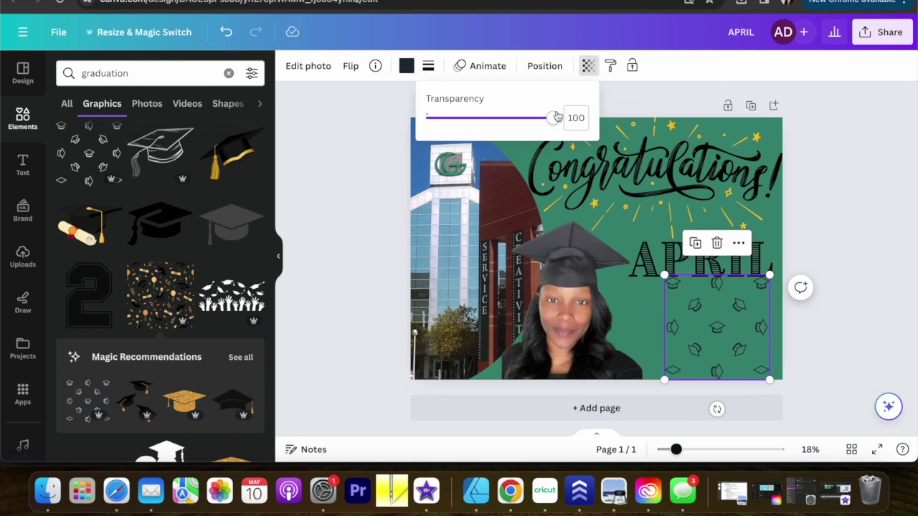
left_click_drag(551, 117, 472, 131)
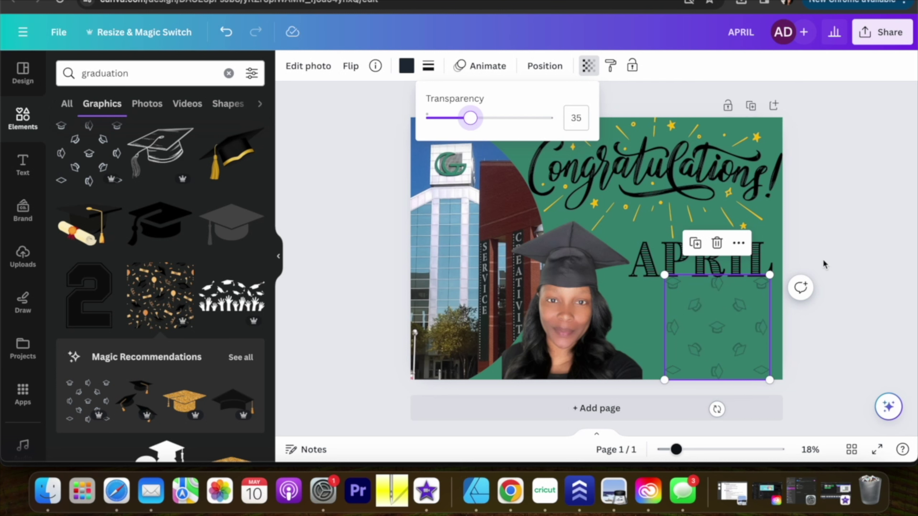
right_click(710, 320)
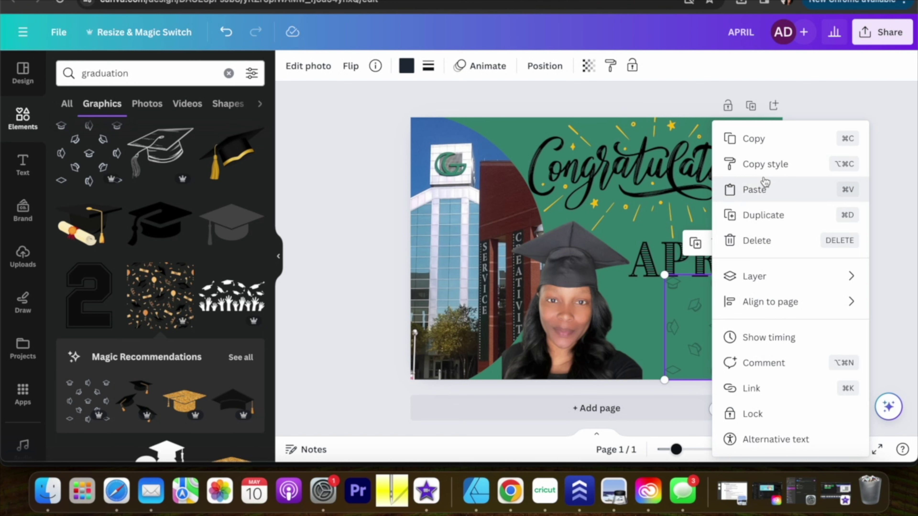
left_click(762, 212)
left_click_drag(734, 349, 627, 348)
Paste another cap pattern copy and send it to the very back.
right_click(627, 348)
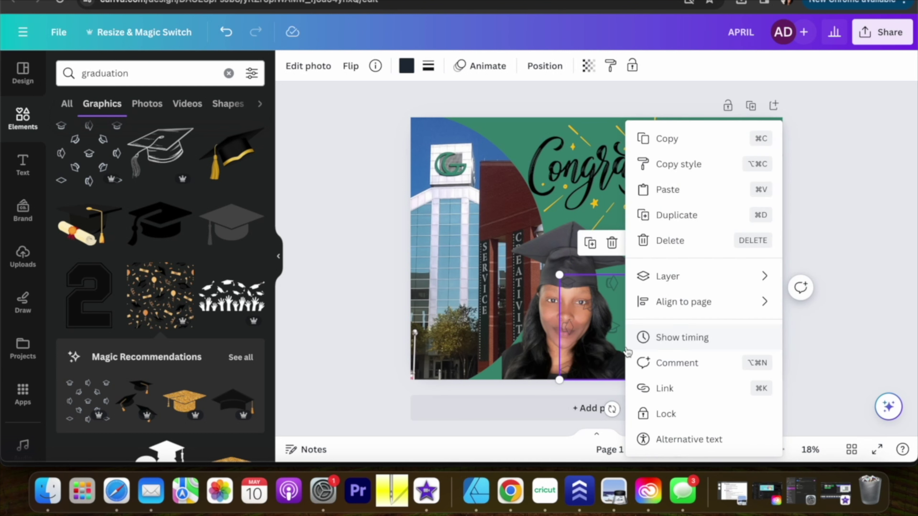
left_click(678, 186)
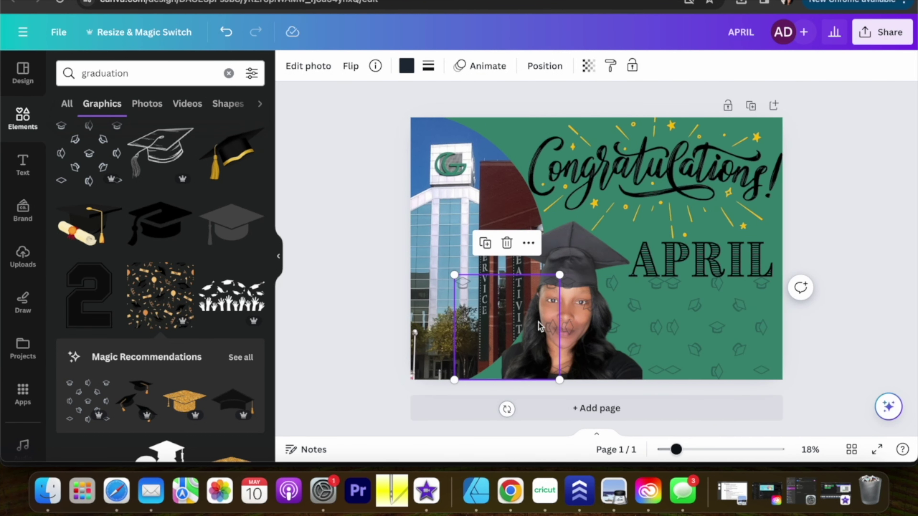
right_click(514, 328)
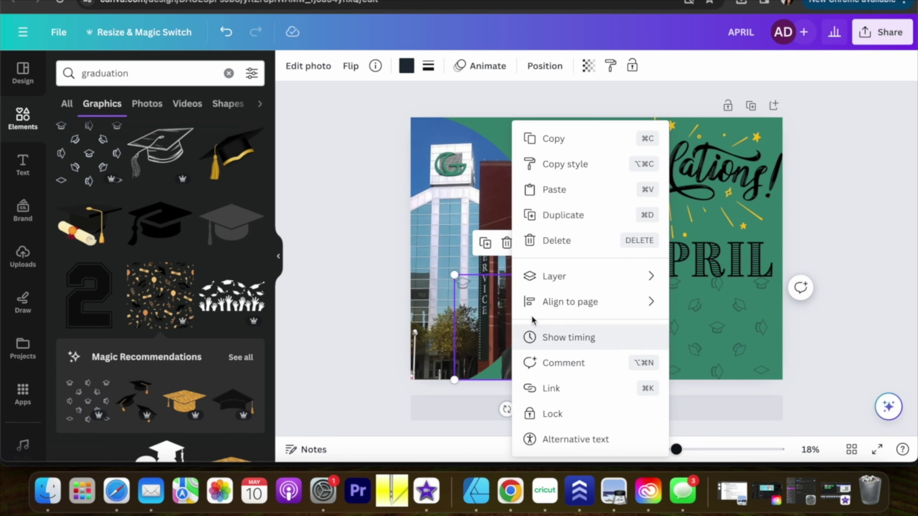
mouse_move(596, 273)
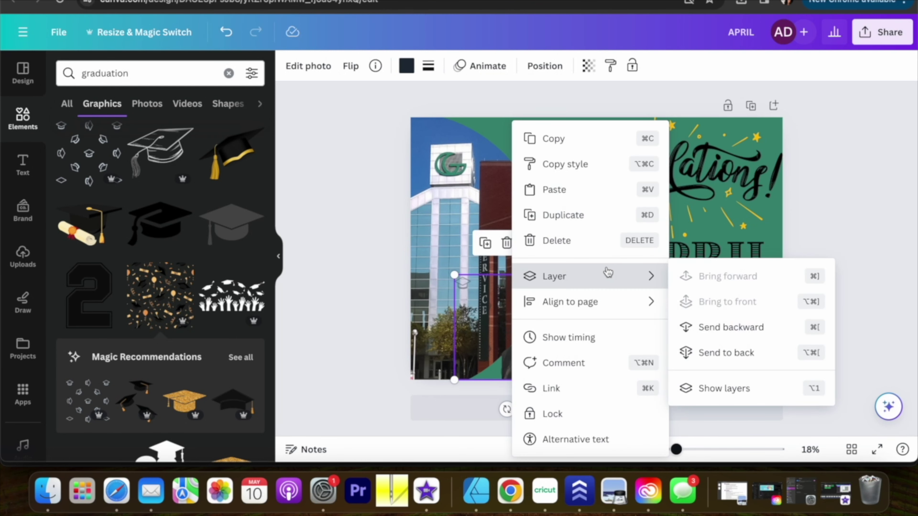
left_click(759, 328)
right_click(515, 325)
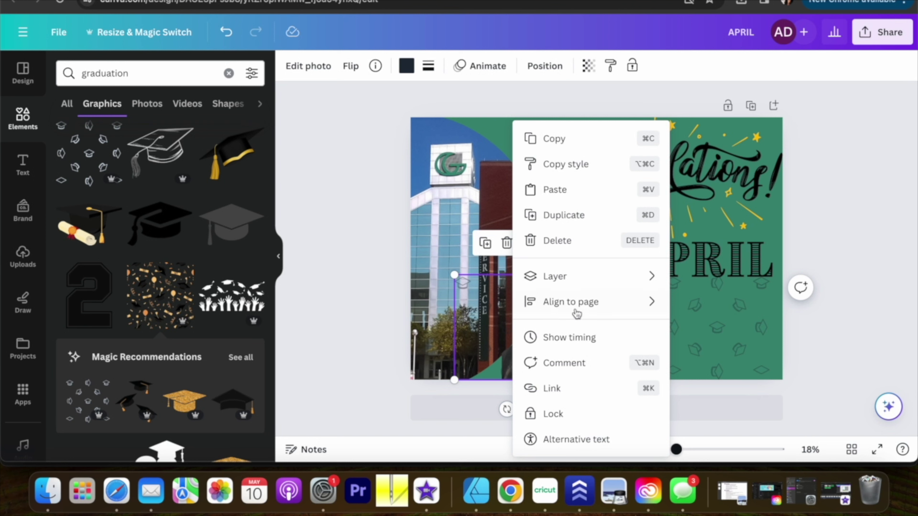
mouse_move(590, 284)
left_click(716, 352)
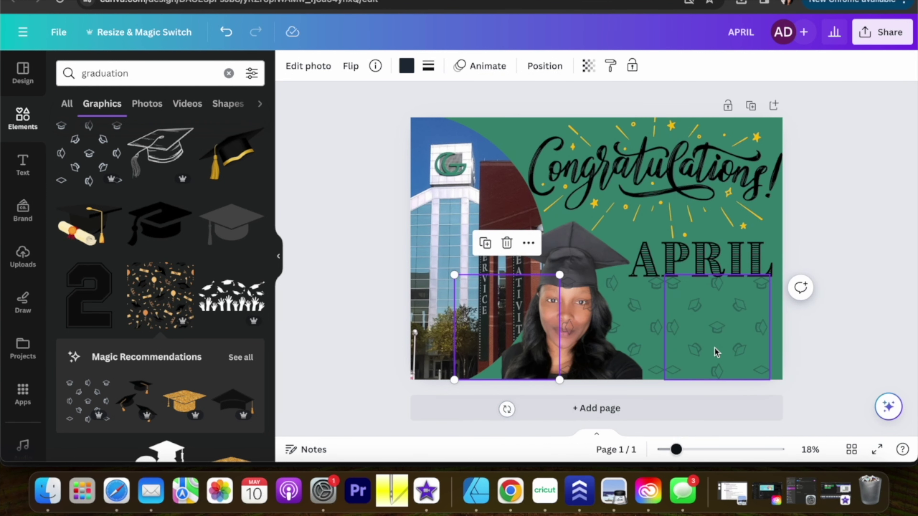
Slide a cap pattern under the grad cut-out and send it back one layer.
left_click(502, 341)
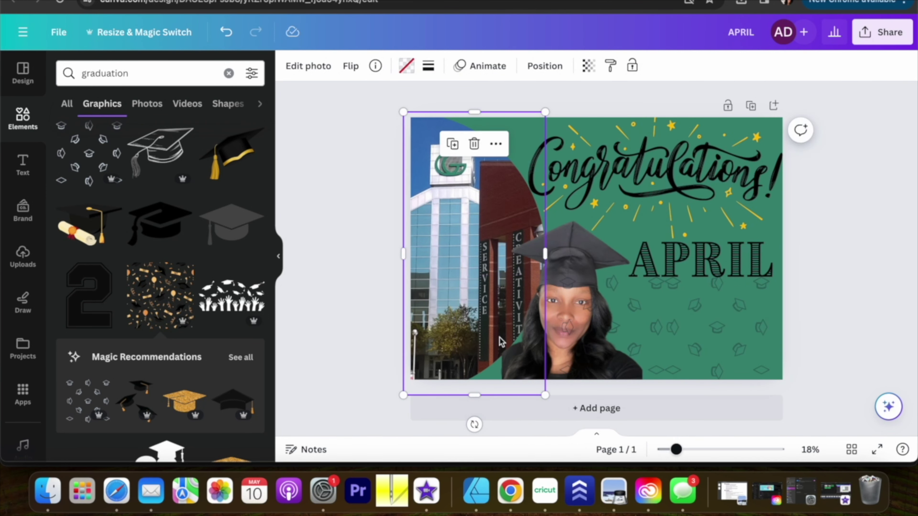
left_click_drag(704, 313, 599, 312)
right_click(629, 324)
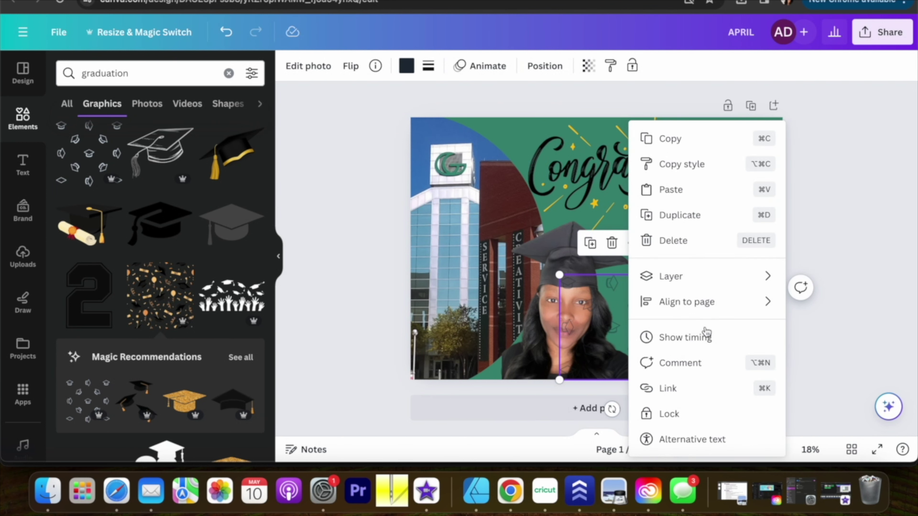
mouse_move(713, 277)
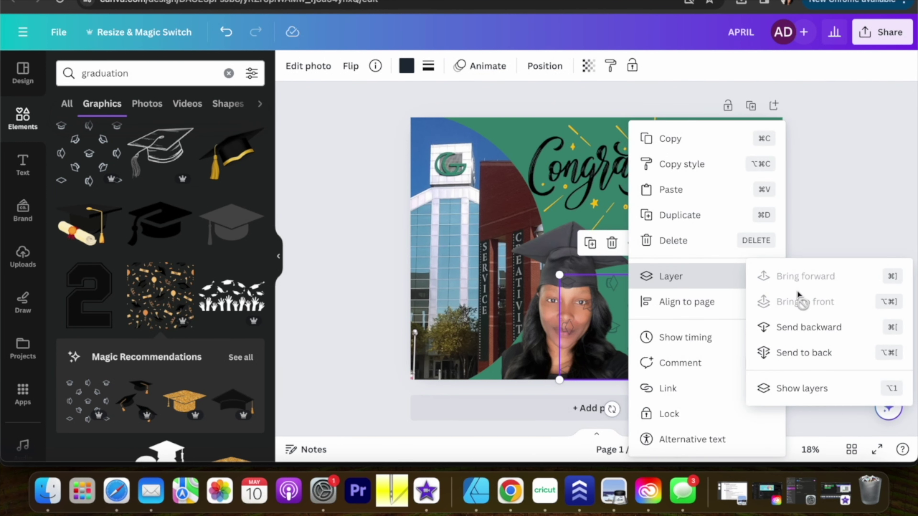
left_click(805, 328)
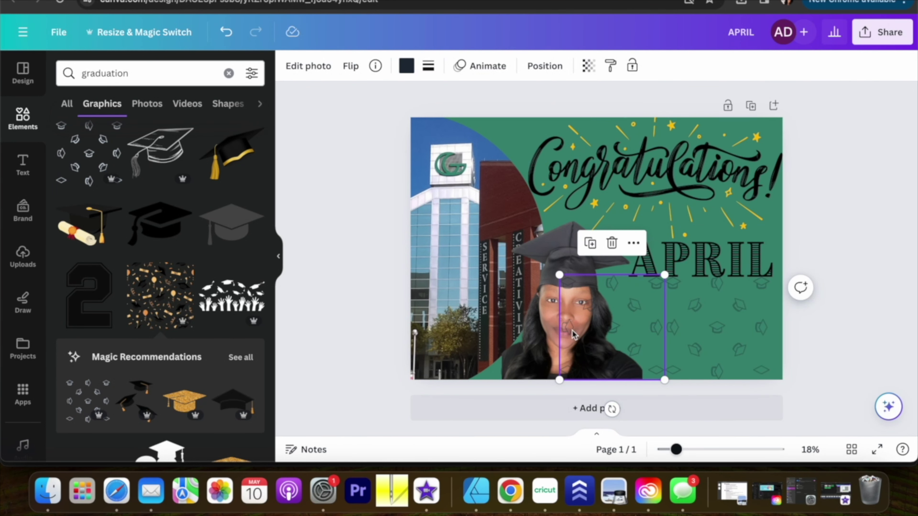
Reorder the pattern layers in the Layers panel so they sit behind both photos.
left_click(545, 69)
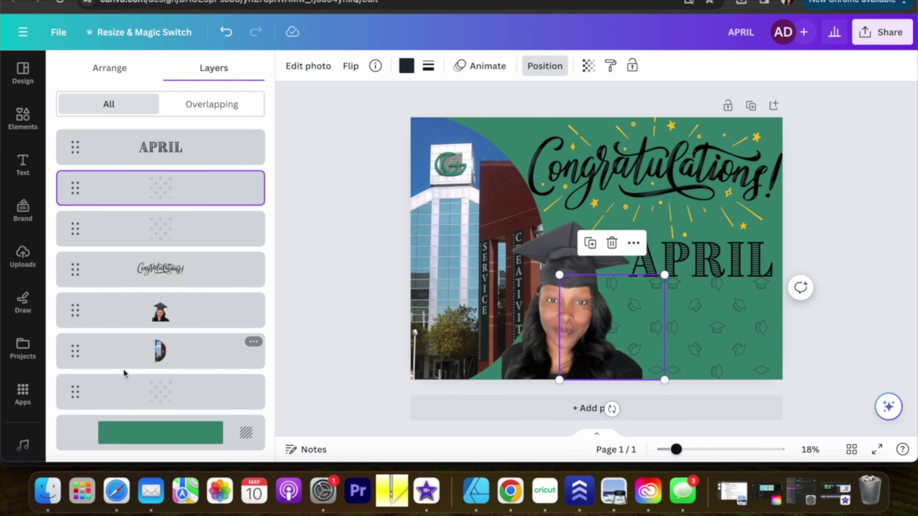
left_click_drag(164, 394, 161, 413)
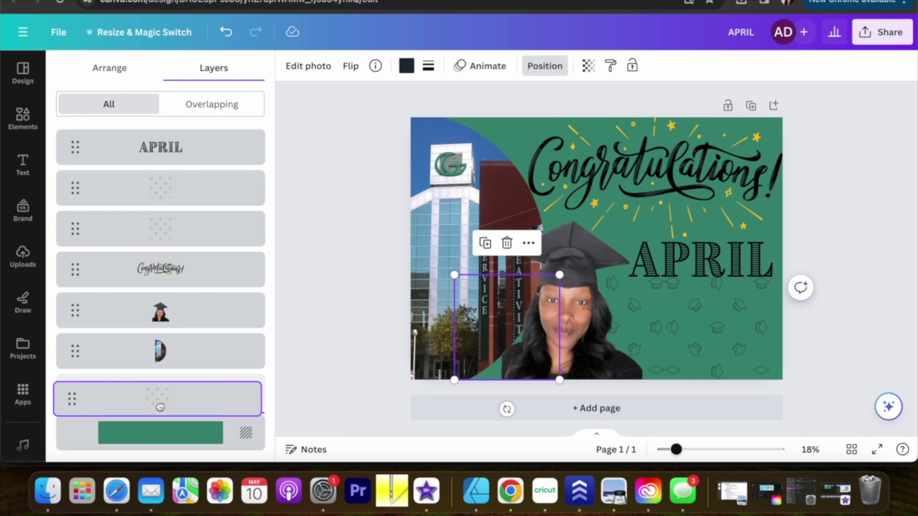
left_click_drag(160, 407, 160, 405)
left_click_drag(184, 226, 178, 373)
left_click_drag(178, 197, 175, 341)
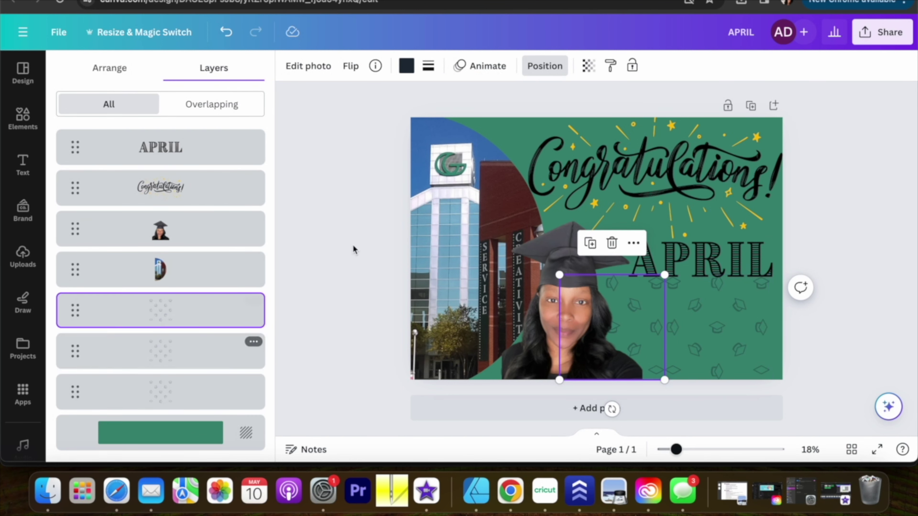
left_click(840, 221)
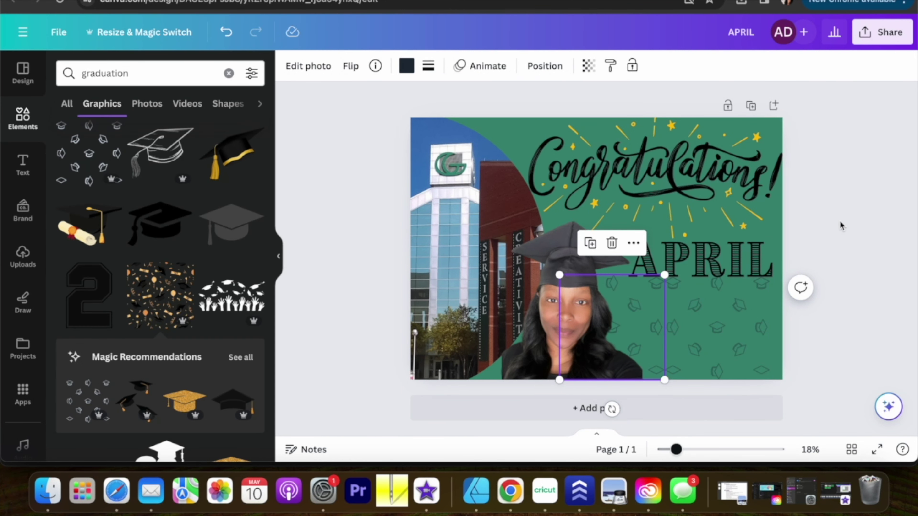
left_click(854, 263)
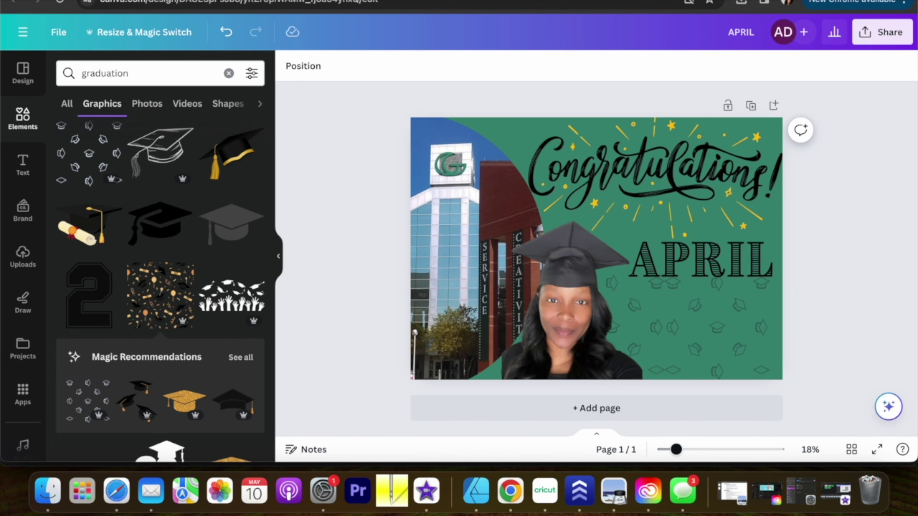
Download the sign from Share as a 3.0 MB PNG, then go to Office Depot's Printing Services page.
left_click(875, 35)
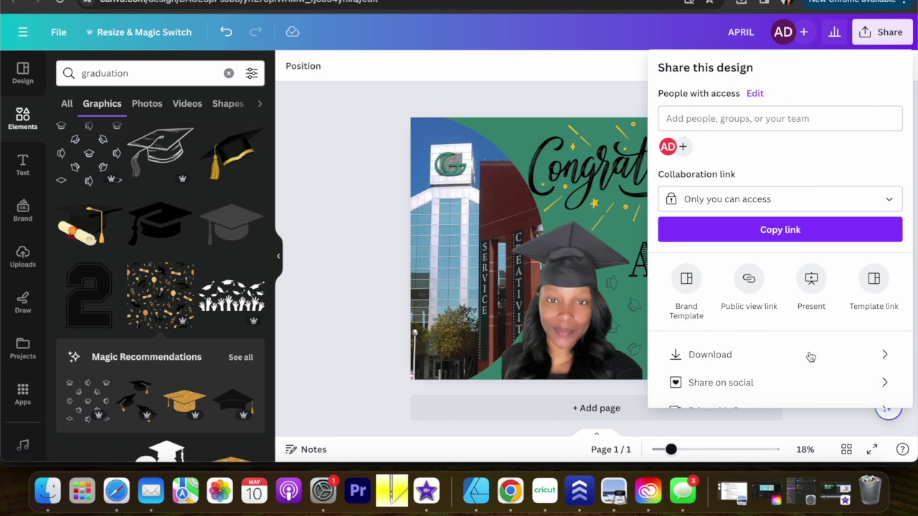
scroll(794, 295, "down", 2)
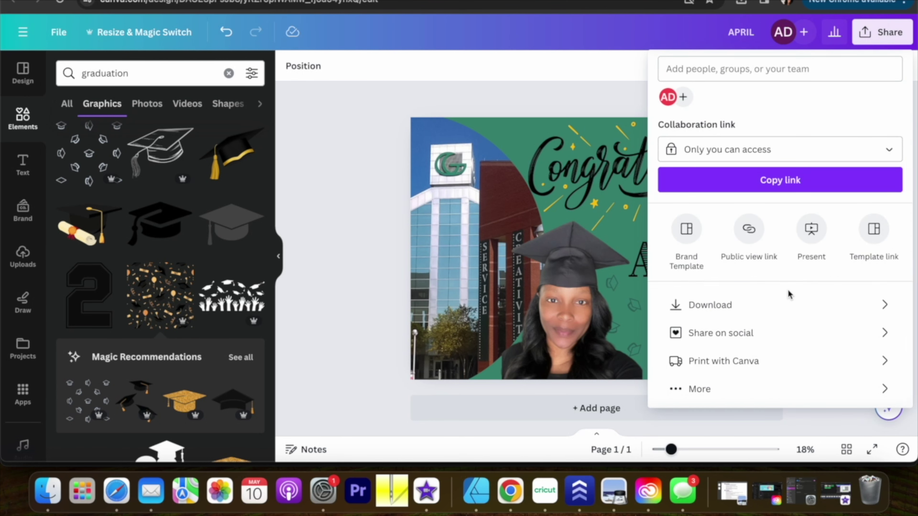
left_click(784, 307)
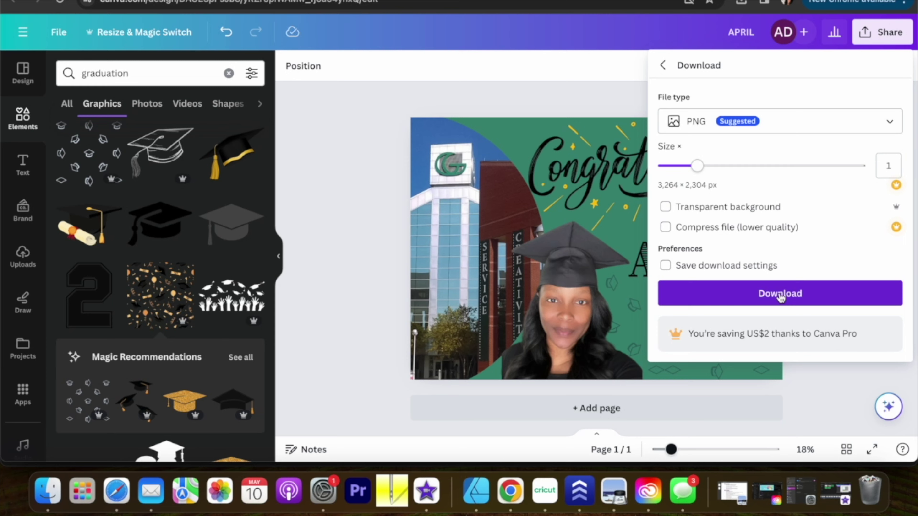
left_click(782, 298)
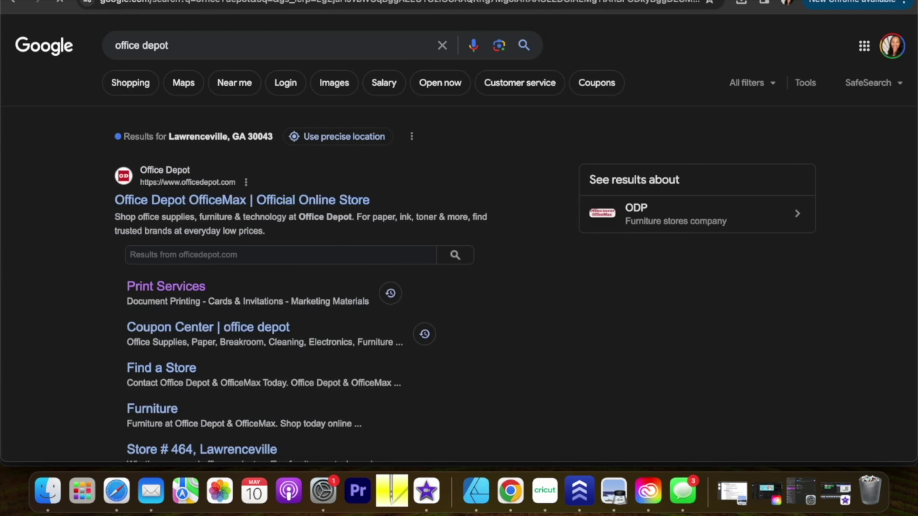
left_click(178, 287)
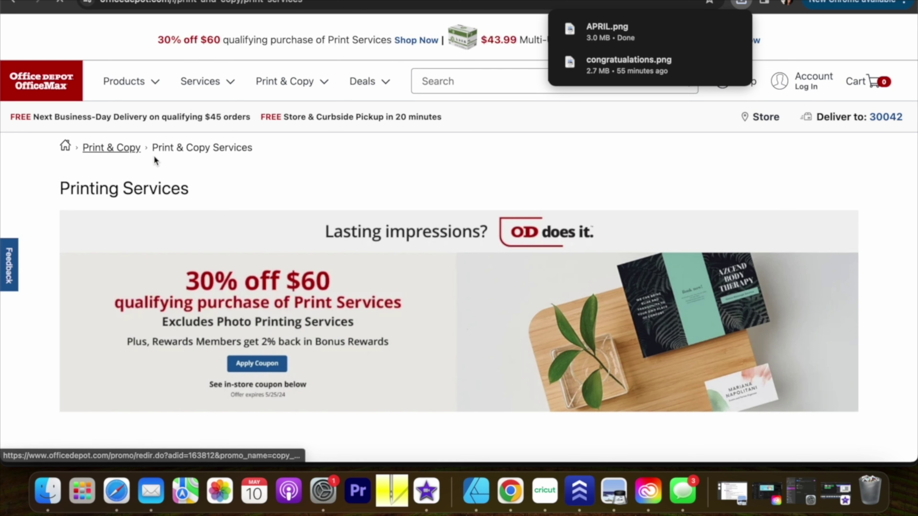
Go to Office Depot's Yard Signs page, start an Upload Your Design order, and choose 36" x 24".
left_click(211, 93)
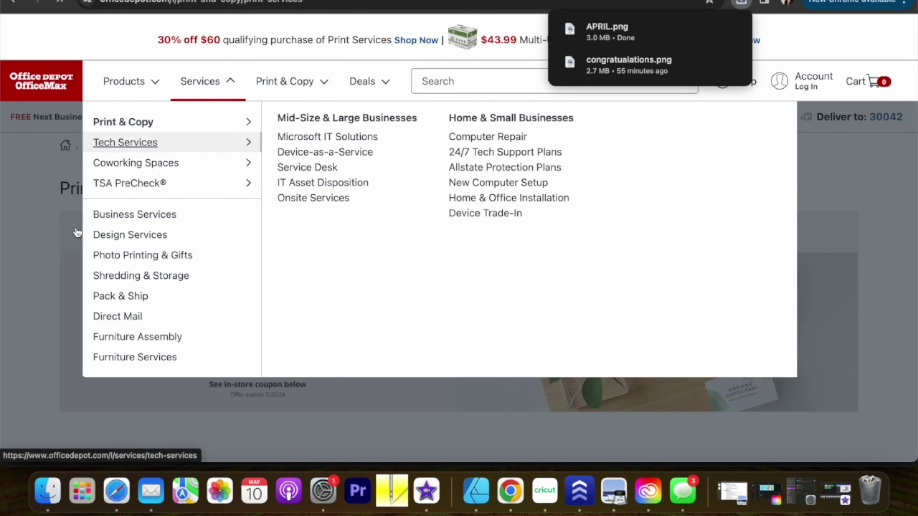
left_click(48, 288)
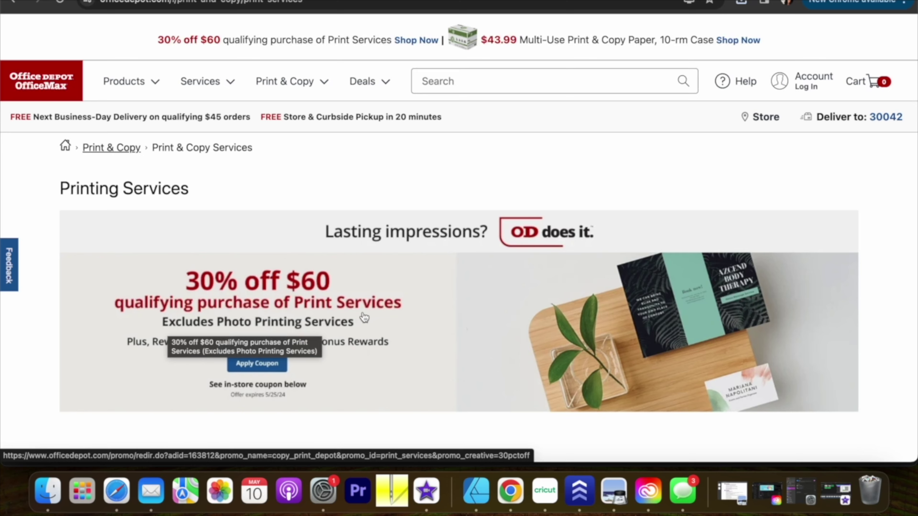
mouse_move(198, 86)
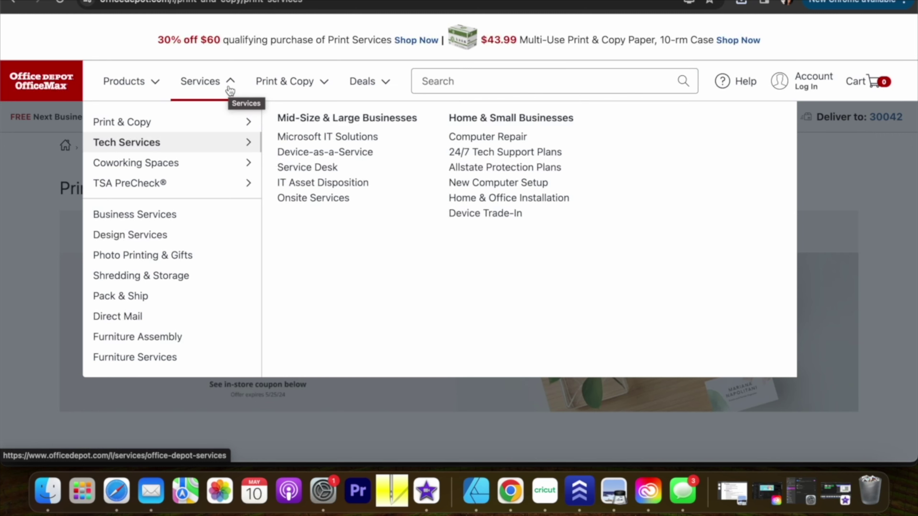
mouse_move(217, 122)
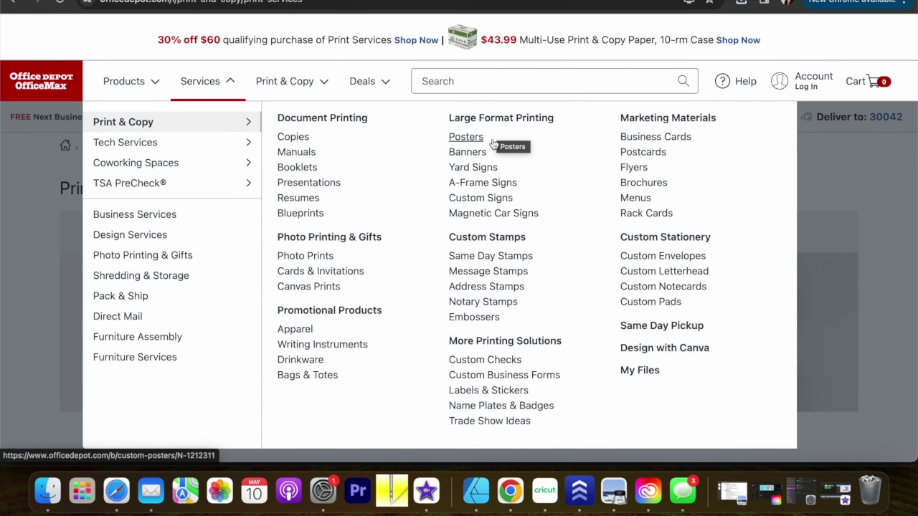
left_click(480, 173)
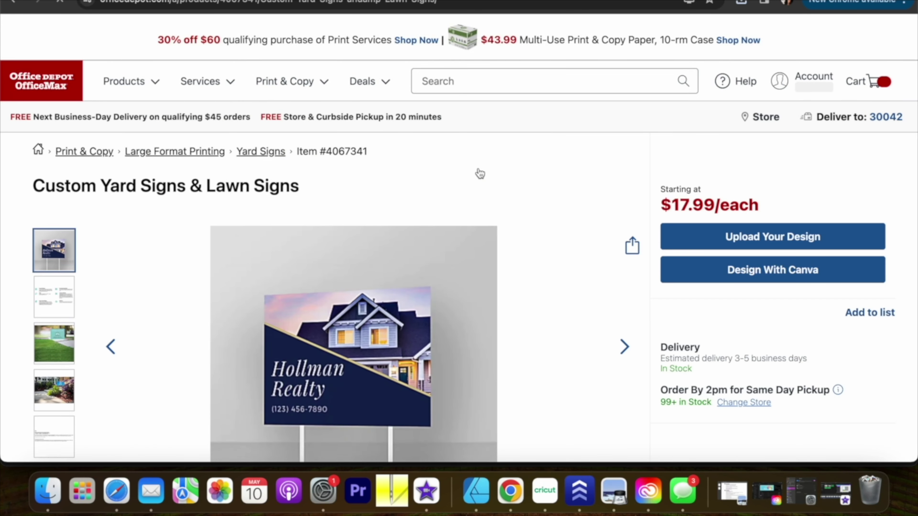
scroll(480, 173, "down", 2)
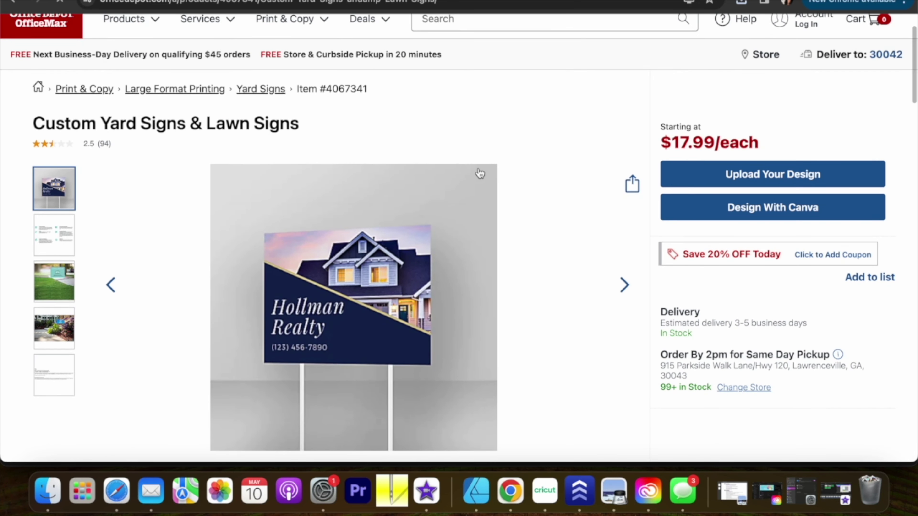
left_click(770, 177)
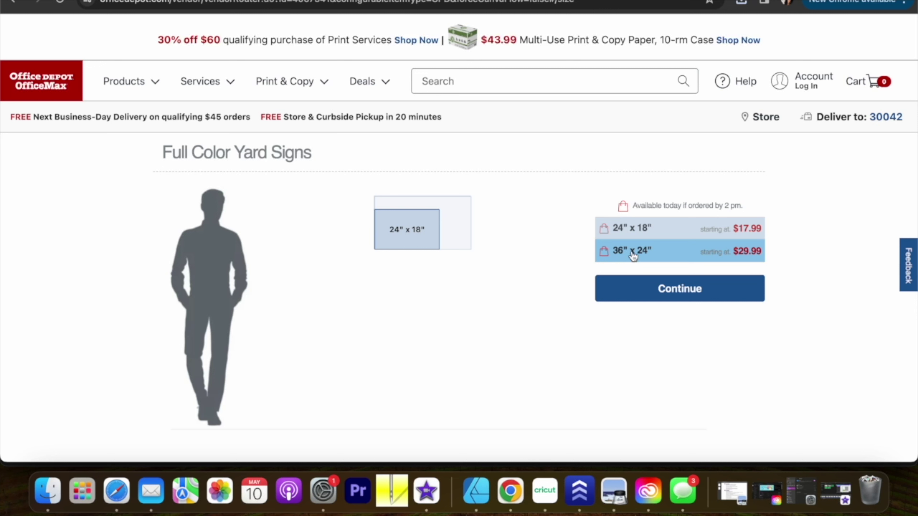
left_click(632, 257)
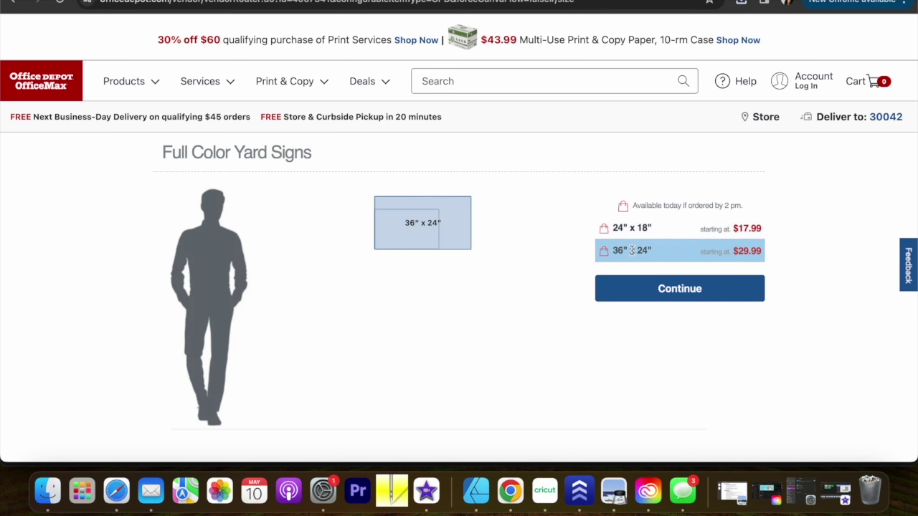
left_click(673, 293)
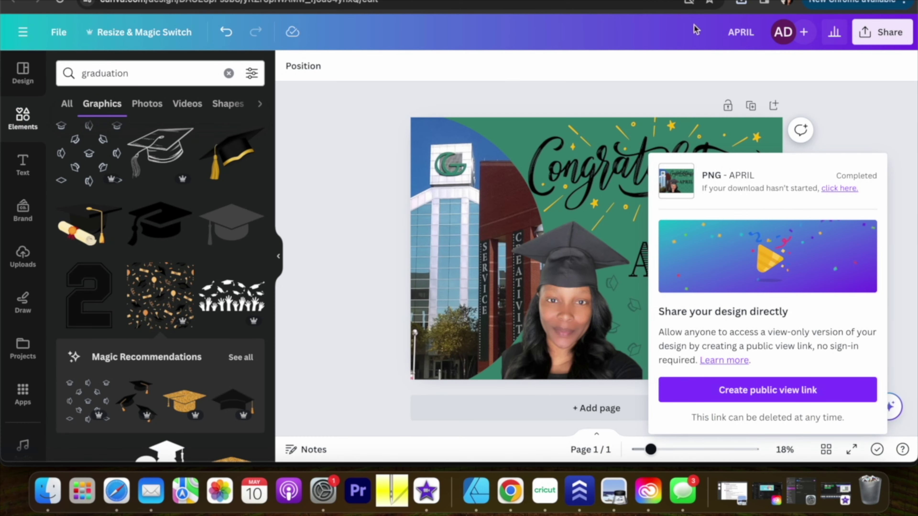
Resize the APRIL design in place to 36 × 24 in.
left_click(872, 127)
left_click(525, 171)
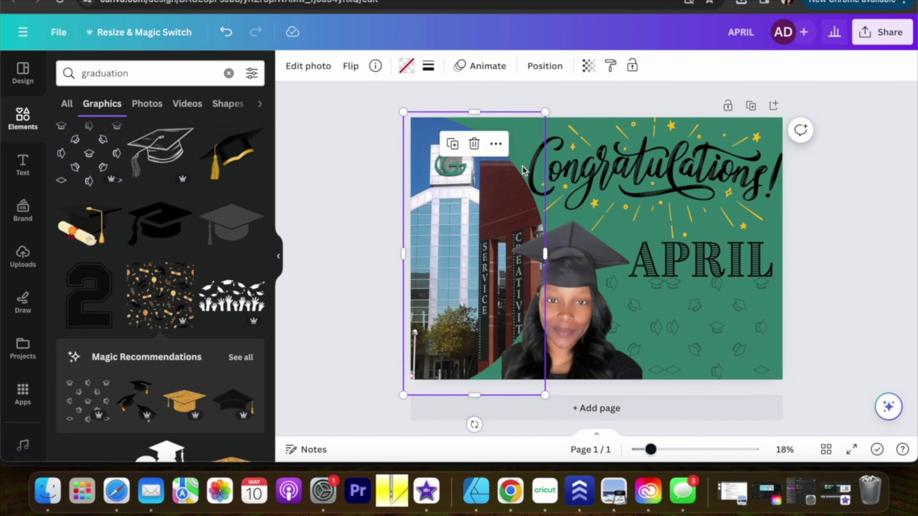
left_click(822, 224)
left_click(126, 38)
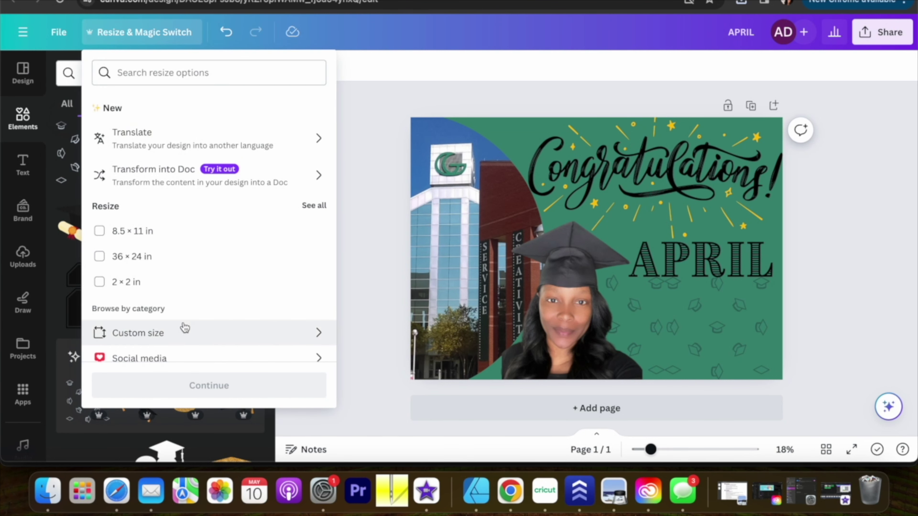
left_click(137, 265)
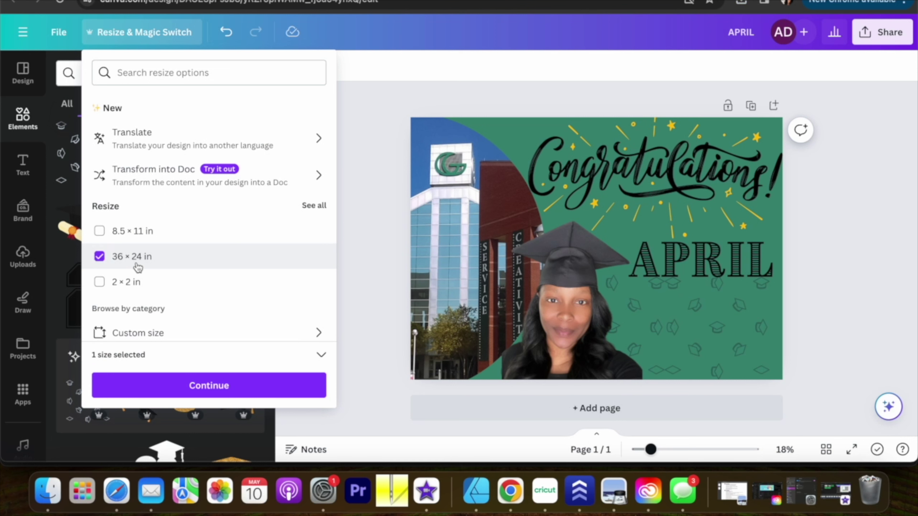
left_click(205, 391)
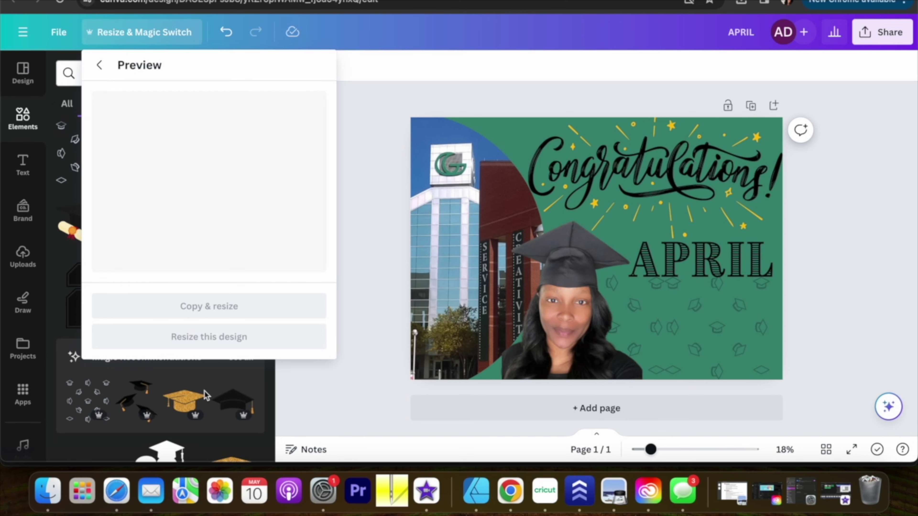
left_click(204, 342)
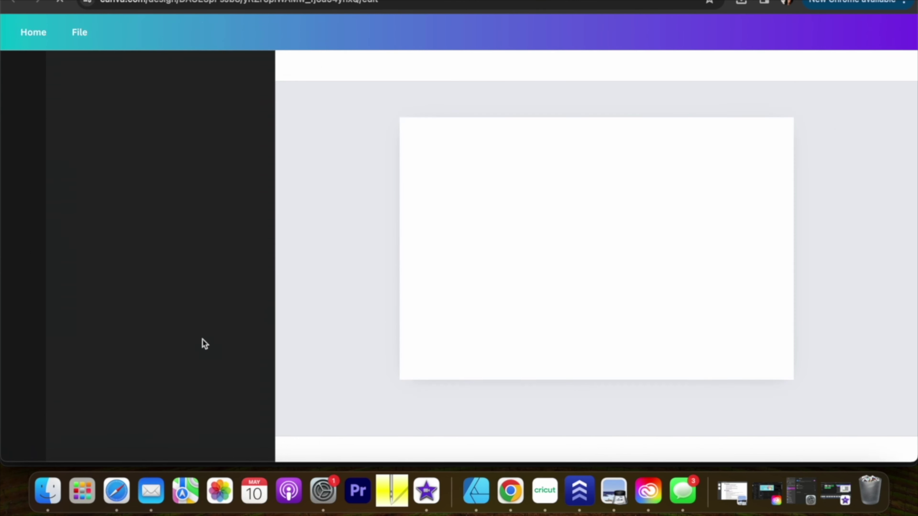
Align the campus photo with the sign's left edge and download the design as a PNG.
left_click(416, 252)
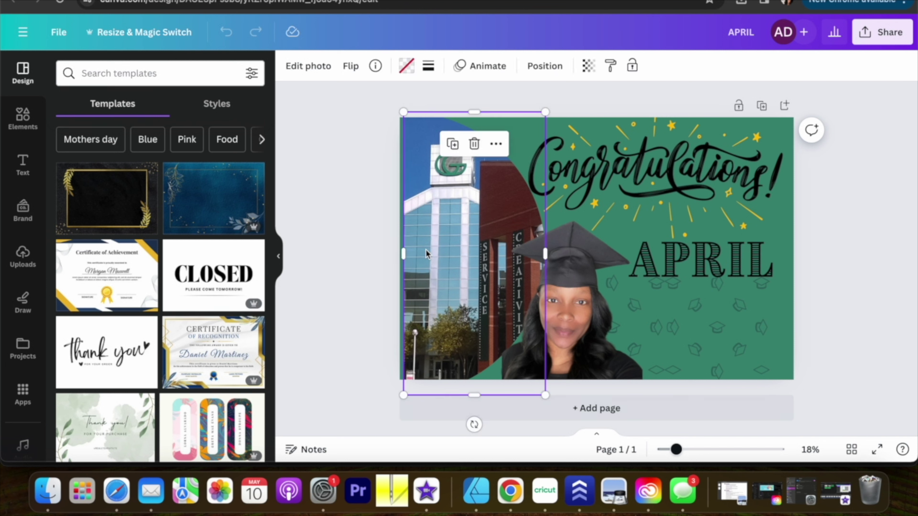
left_click_drag(419, 251, 420, 252)
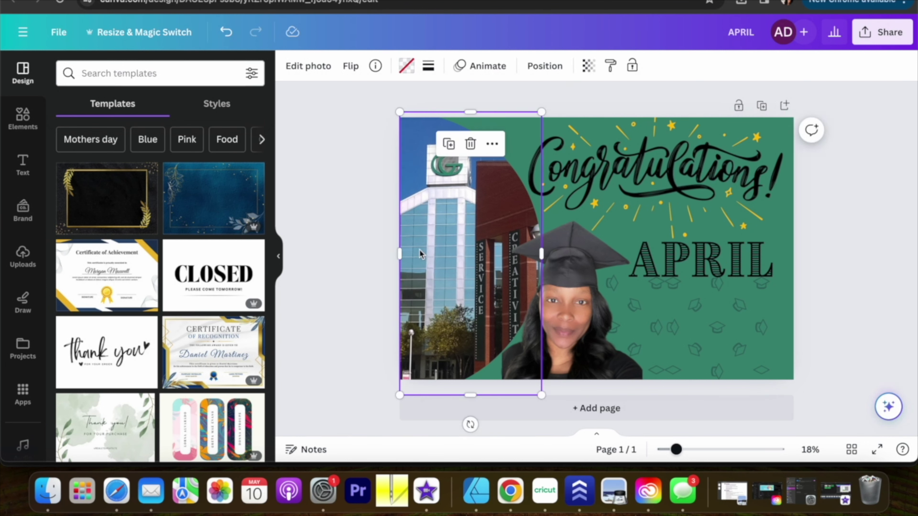
left_click(891, 229)
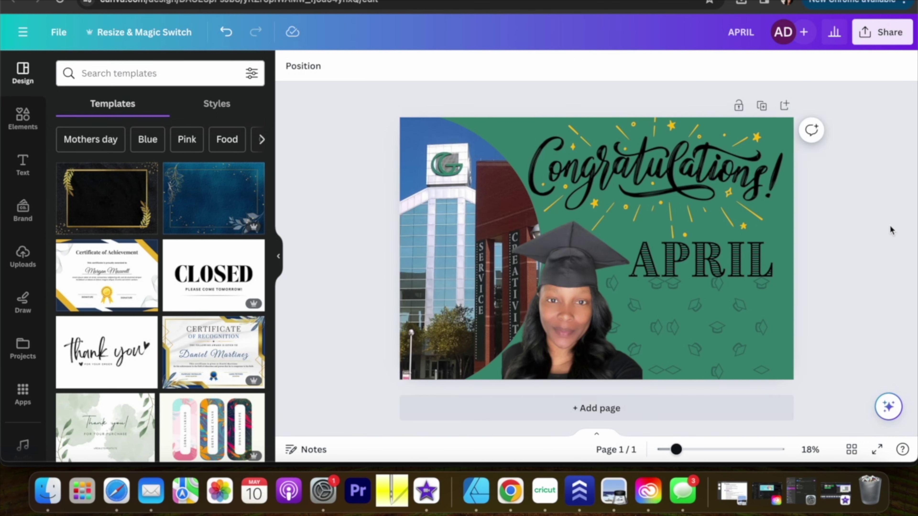
left_click(881, 32)
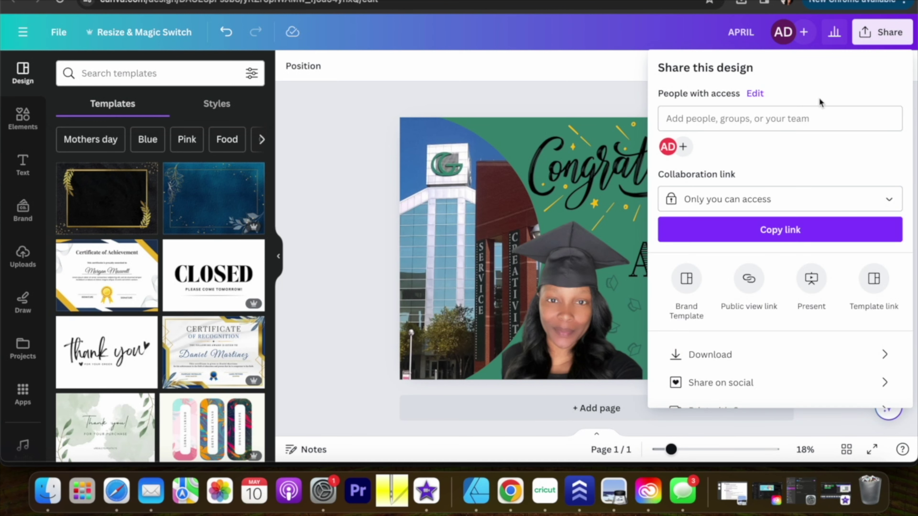
left_click(726, 366)
left_click(737, 292)
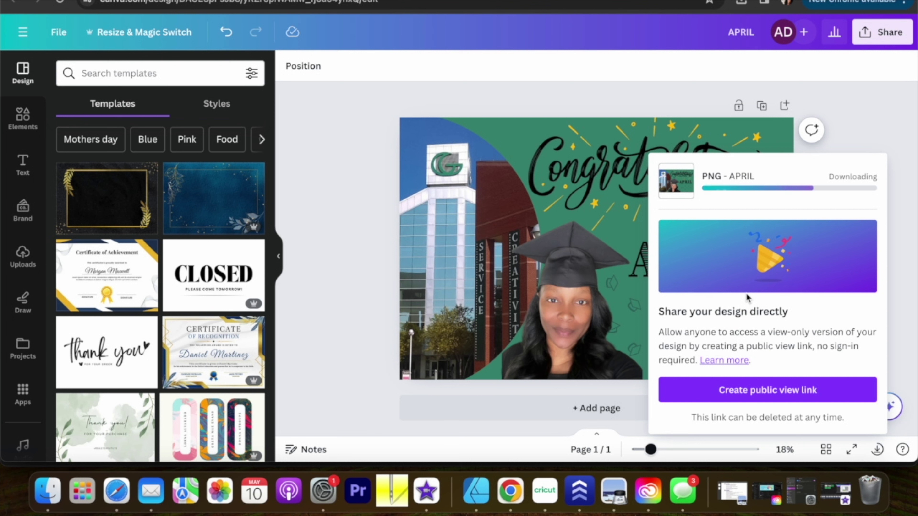
left_click(838, 1)
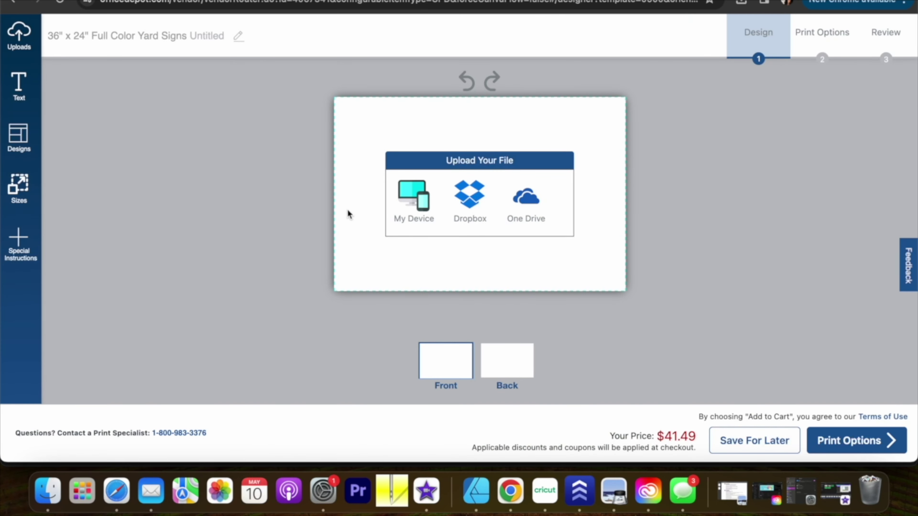
Place the APRIL image on the yard sign front and continue to Print Options.
left_click_drag(348, 213, 408, 215)
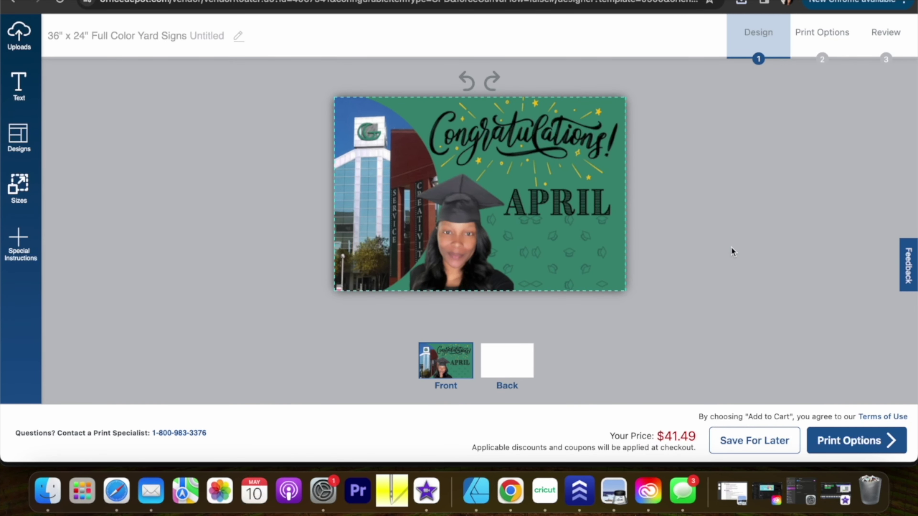
left_click(843, 448)
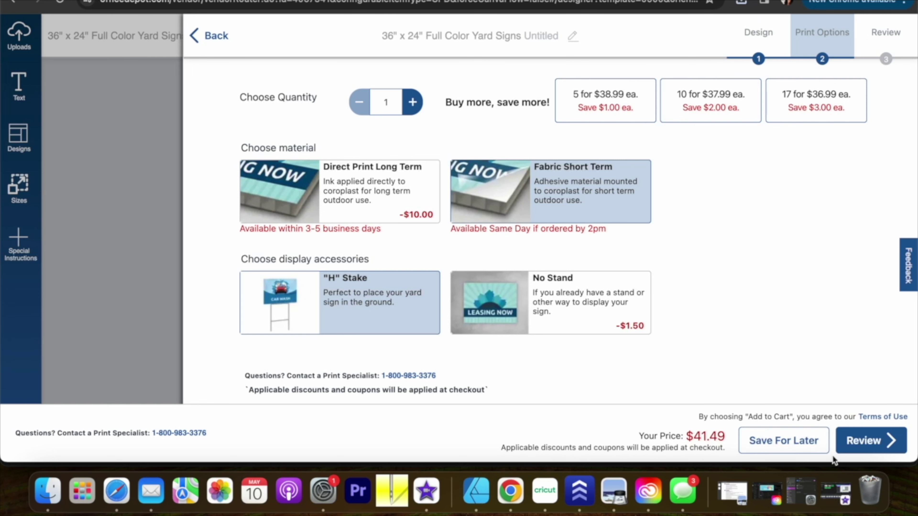
Review the 1 yard sign, Fabric Short Term with "H" Stake at $41.49, and add it to the cart.
left_click(871, 440)
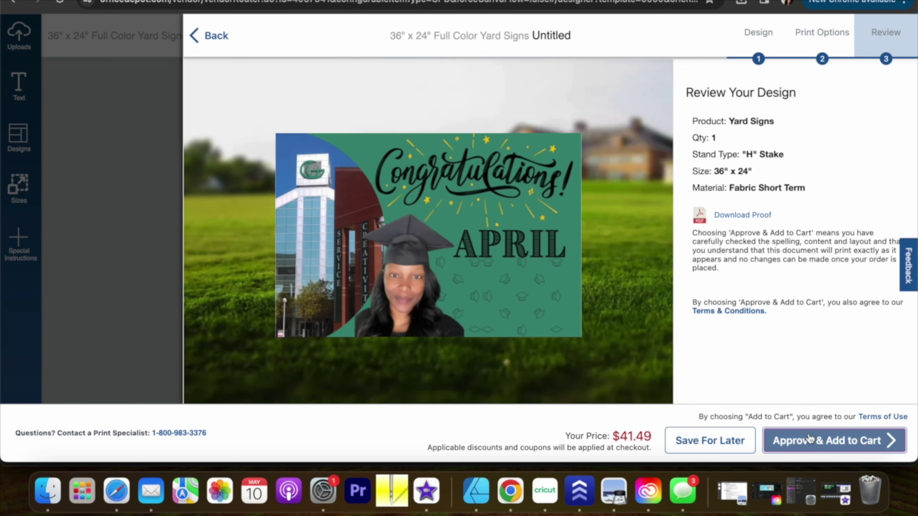
left_click(811, 449)
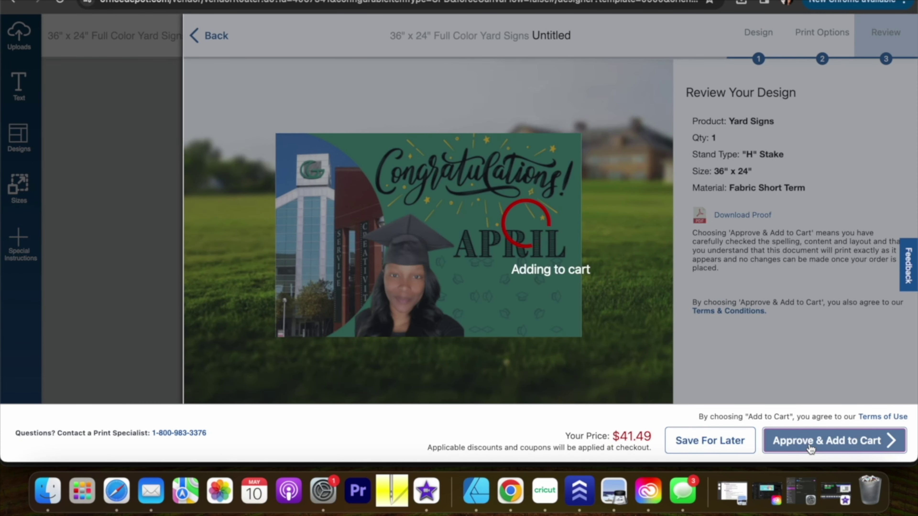